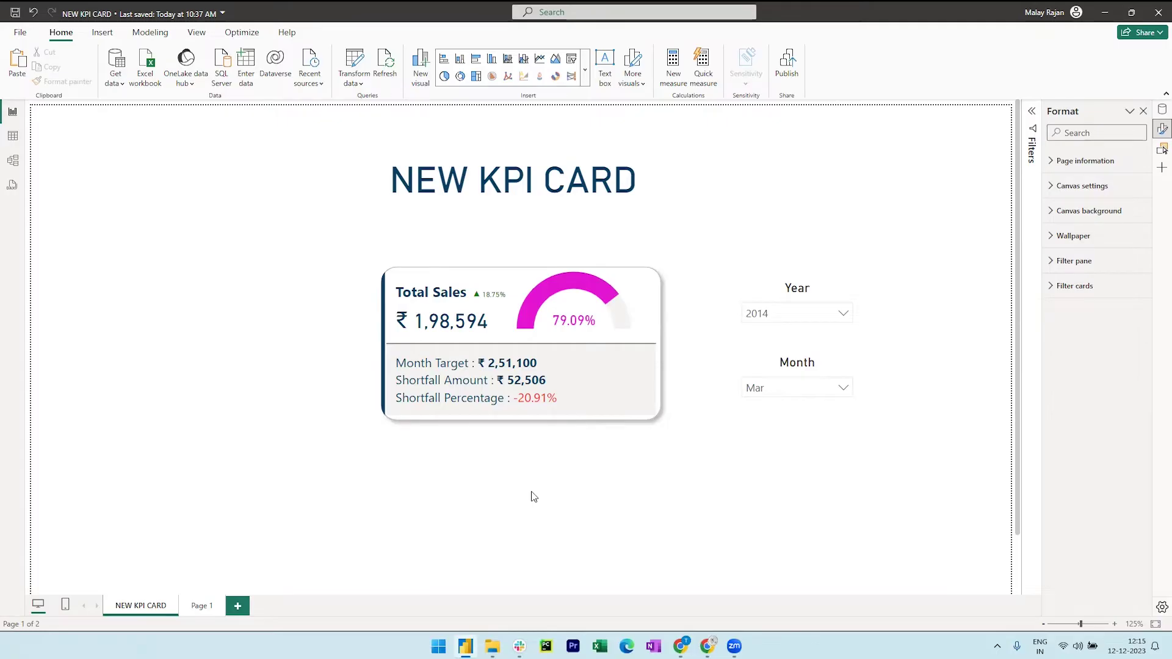
Preview the card with the Month slicer set to Apr, return it to Mar, then go to blank Page 1.
{"action": "left_click", "coordinate": [798, 396]}
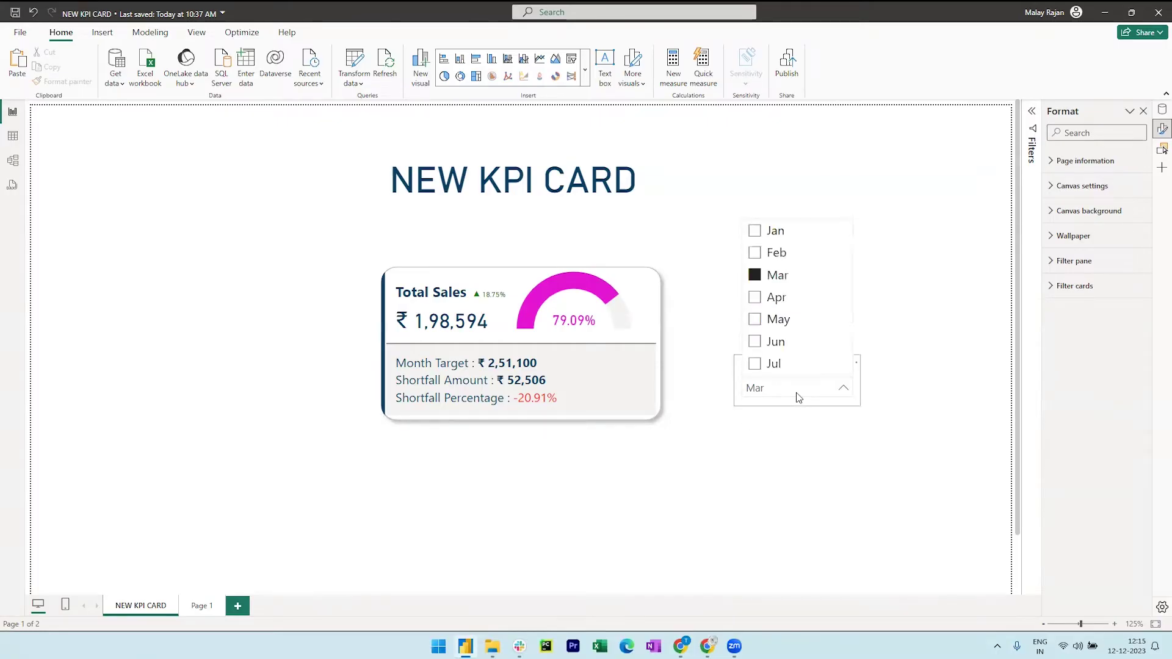
{"action": "left_click", "coordinate": [770, 299]}
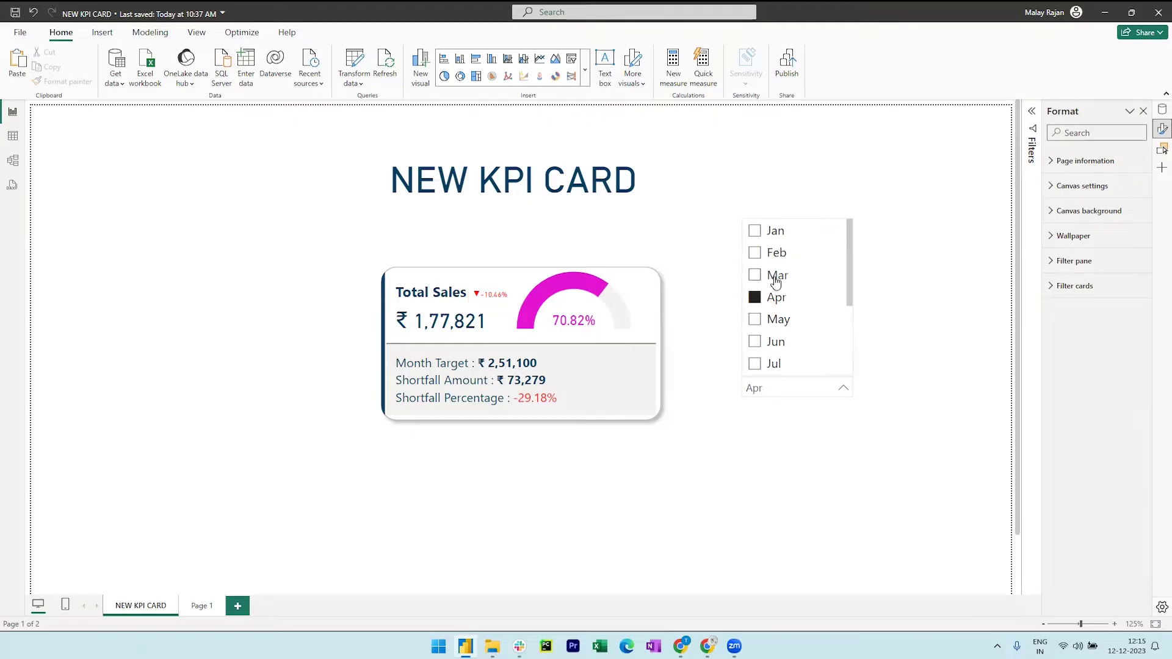
{"action": "left_click", "coordinate": [775, 279]}
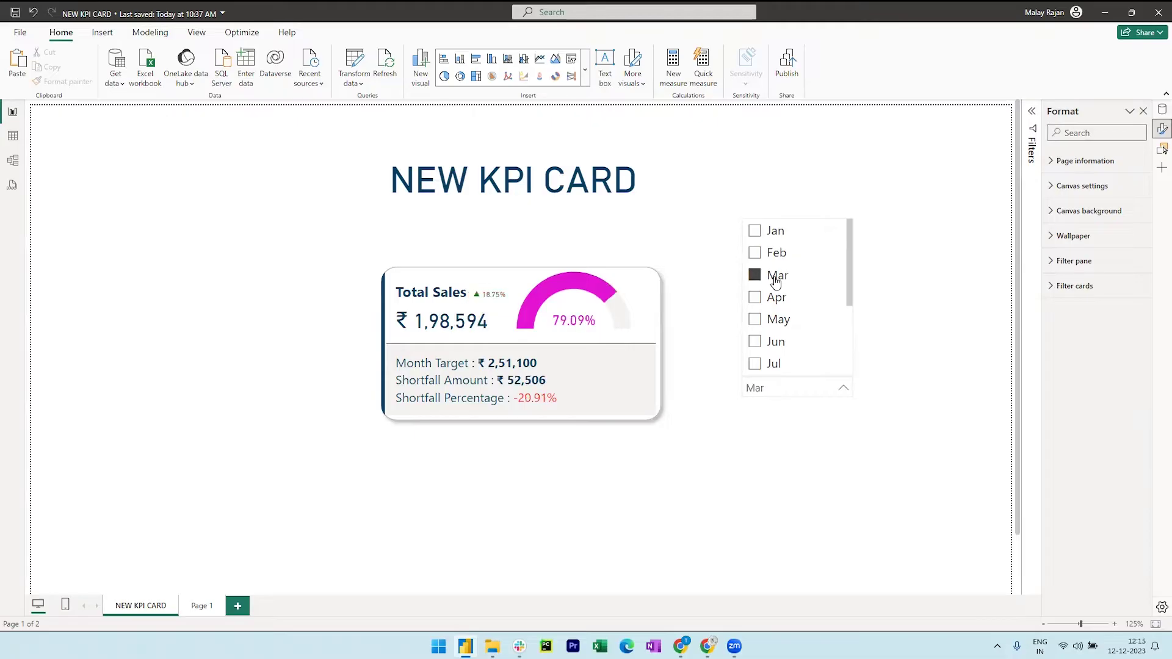
{"action": "left_click", "coordinate": [797, 457]}
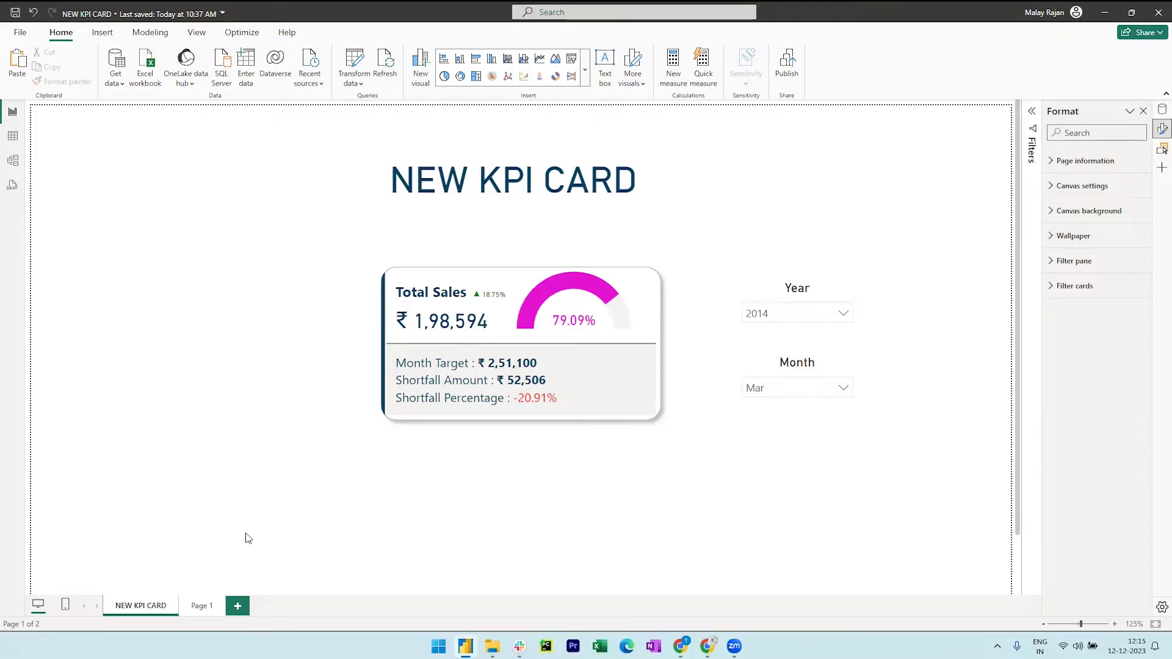
{"action": "left_click", "coordinate": [210, 605]}
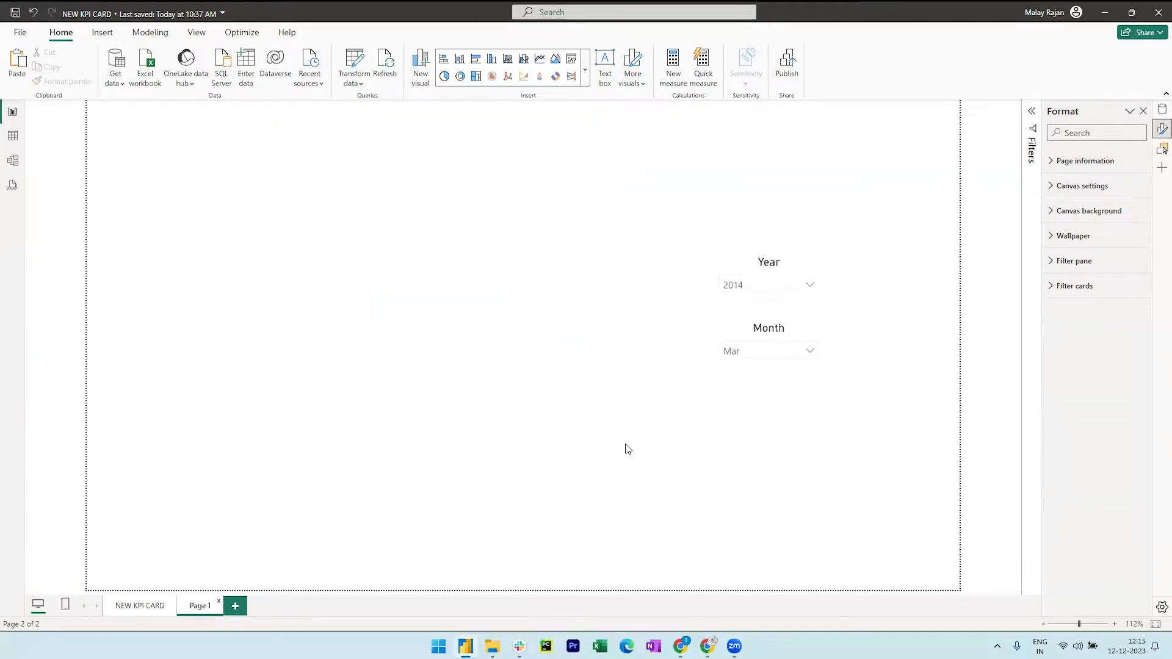
Add a card visual, enlarge and reposition it, and drop the Total Sales measure onto it (₹ 199K).
{"action": "left_click", "coordinate": [585, 69]}
{"action": "left_click", "coordinate": [487, 400]}
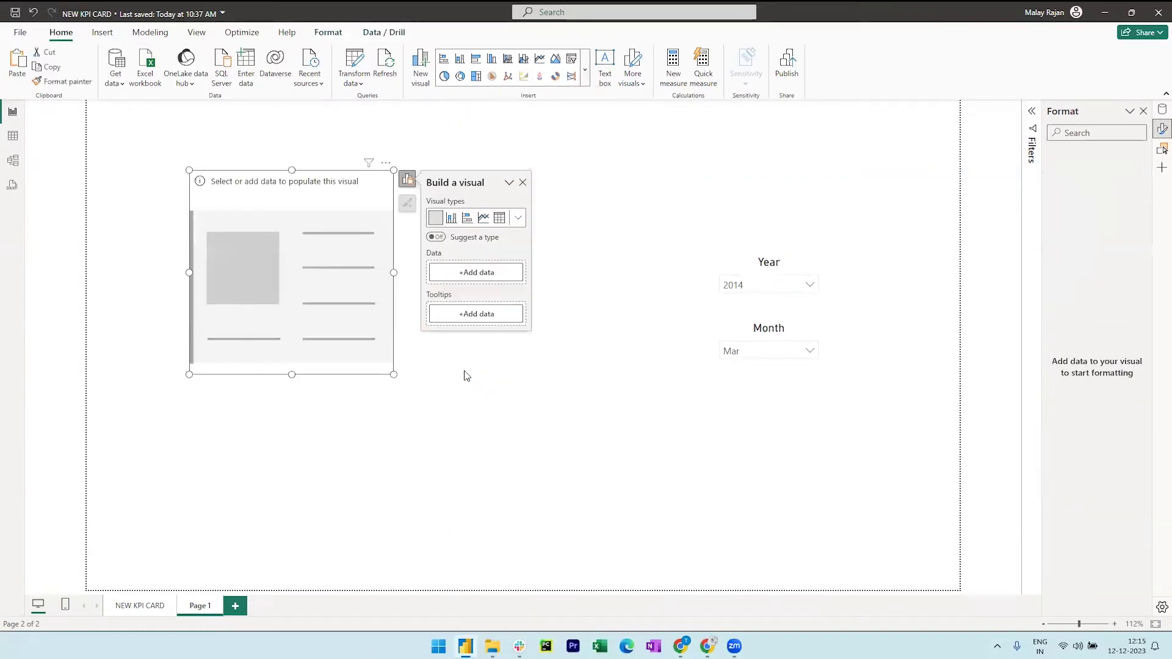
{"action": "left_click_drag", "start_coordinate": [393, 374], "coordinate": [604, 426]}
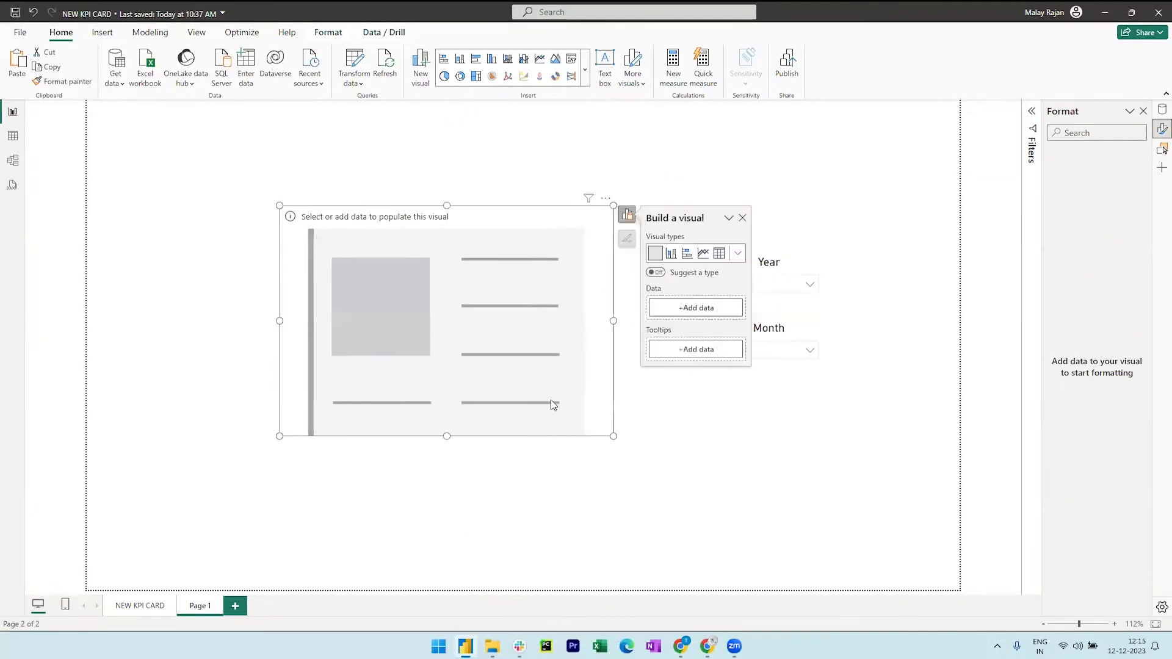
{"action": "left_click", "coordinate": [1162, 109]}
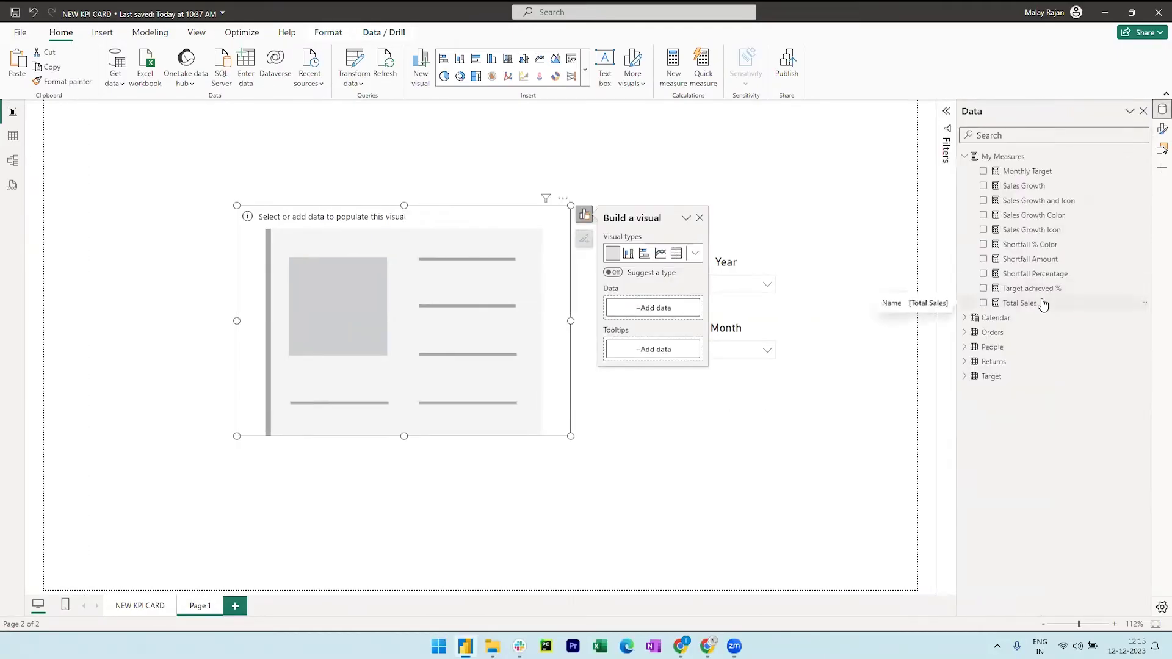
{"action": "left_click_drag", "start_coordinate": [1042, 303], "coordinate": [663, 311]}
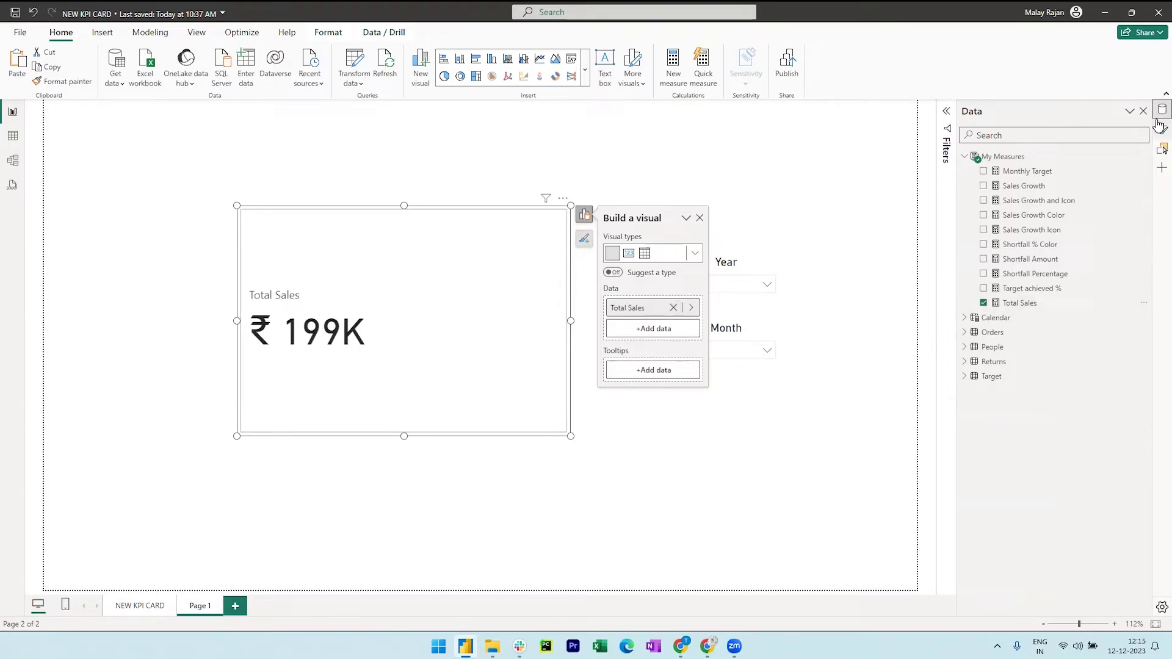
Turn off the card background and size the card to height 235 and width 400.
{"action": "left_click", "coordinate": [1161, 129]}
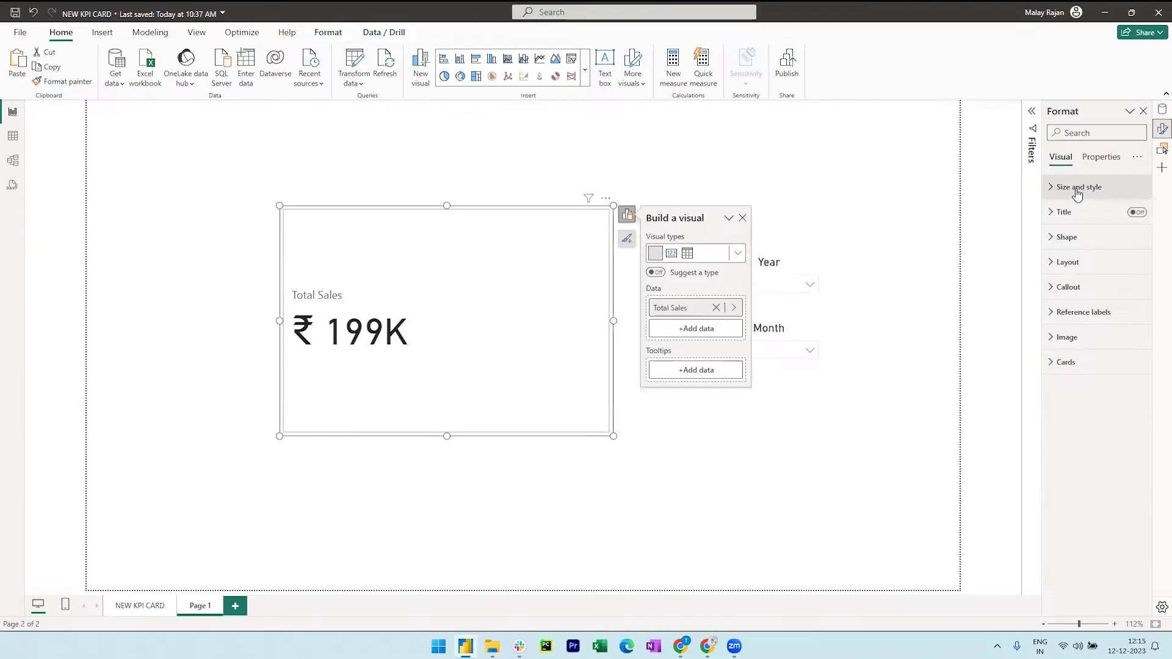
{"action": "left_click", "coordinate": [1050, 187]}
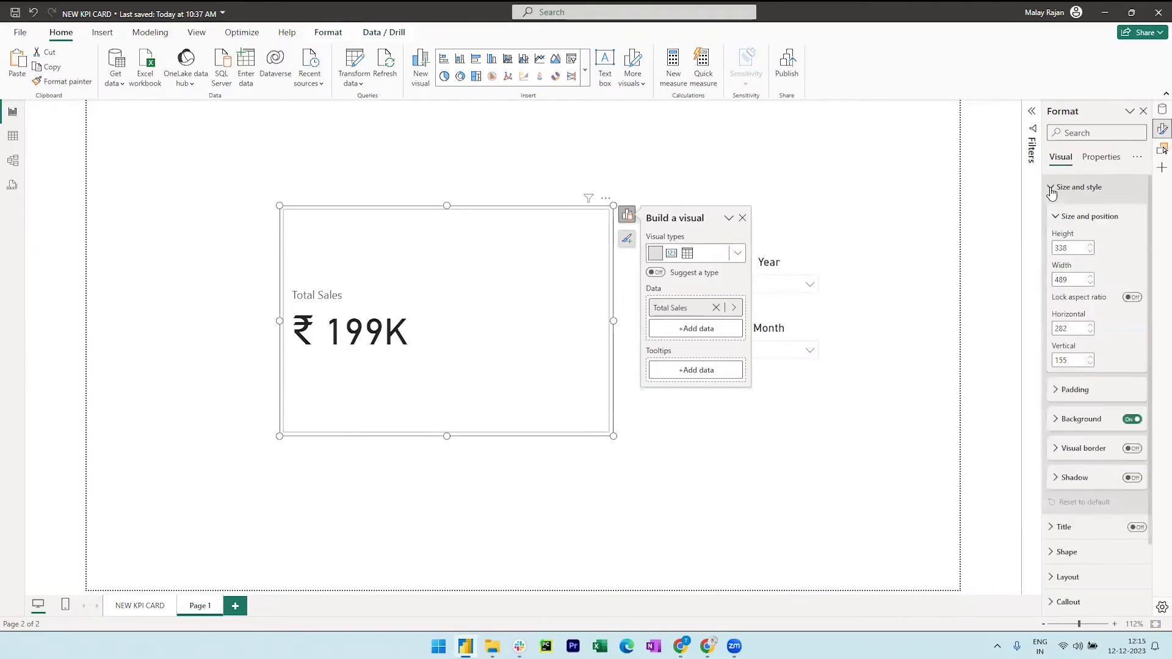
{"action": "left_click", "coordinate": [1128, 421]}
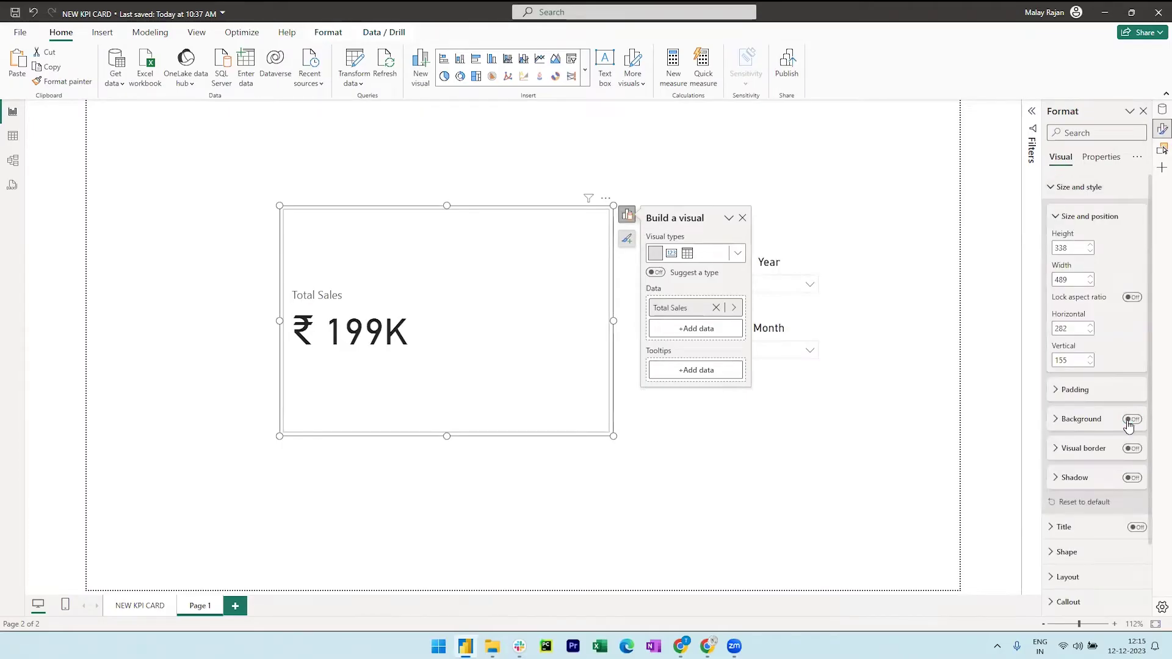
{"action": "double_click", "coordinate": [1076, 247]}
{"action": "type", "text": "235"}
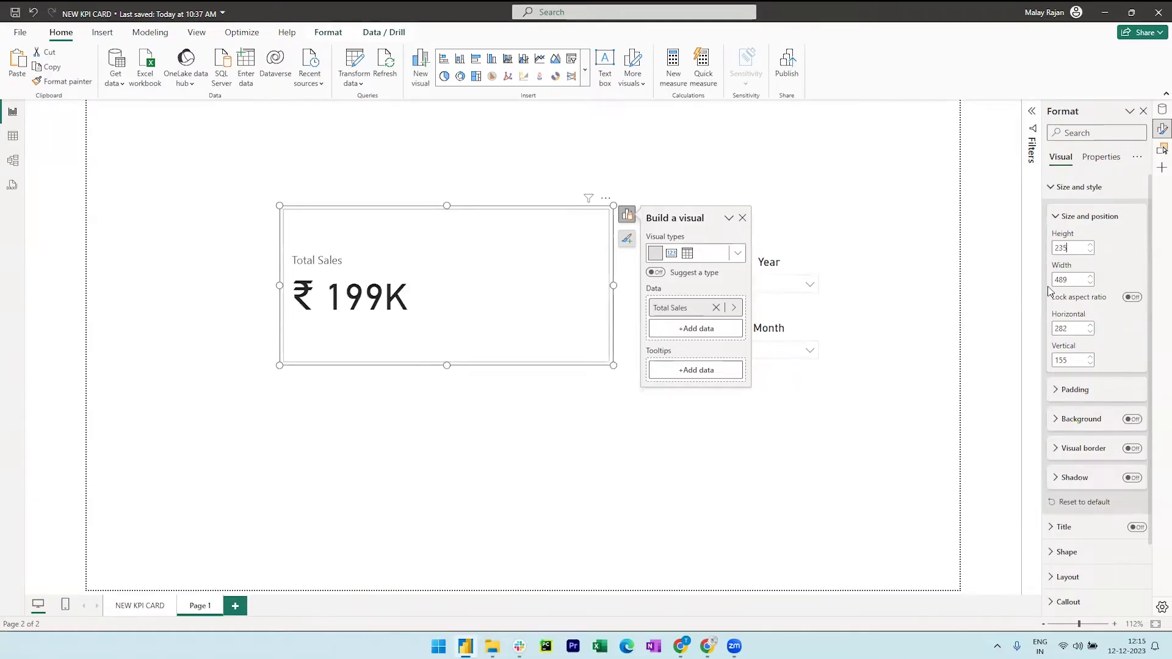
{"action": "key", "text": "Tab"}
{"action": "type", "text": "400"}
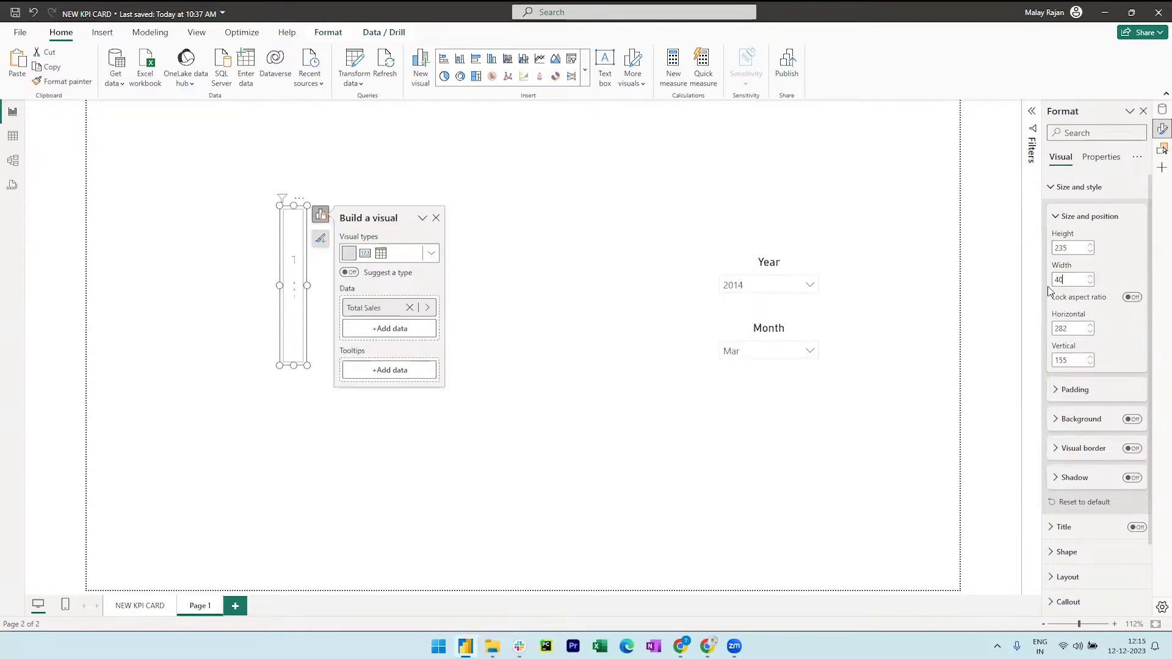
{"action": "left_click", "coordinate": [1006, 305]}
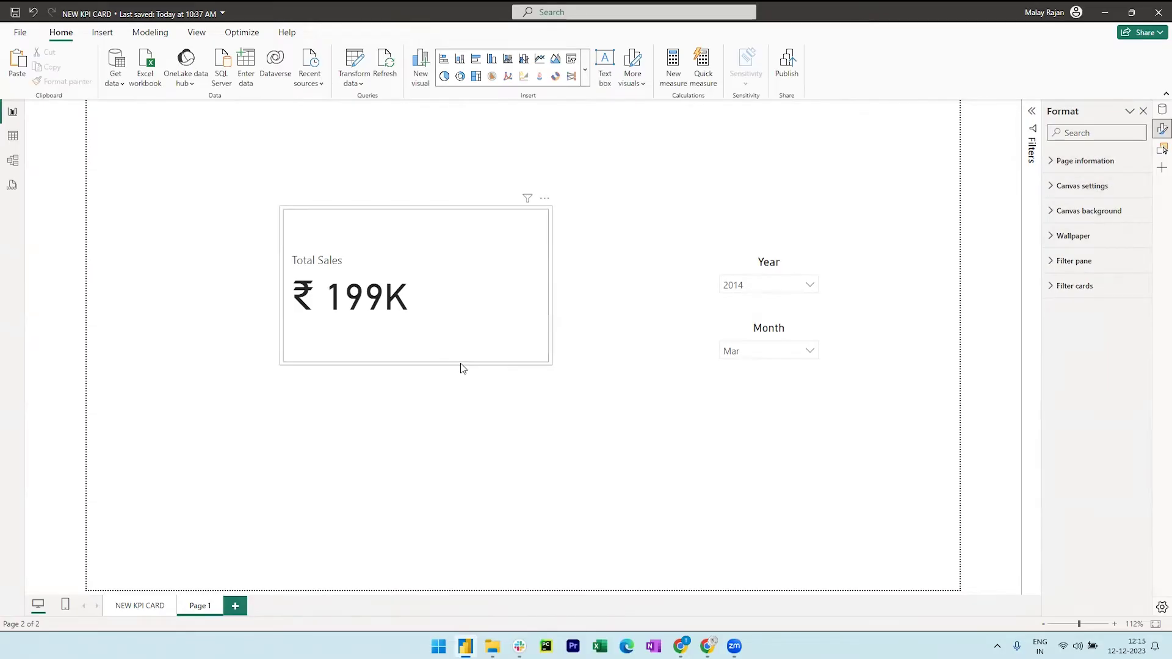
Give the card a Rounded Rectangle shape with a 10 px corner radius.
{"action": "left_click", "coordinate": [525, 305]}
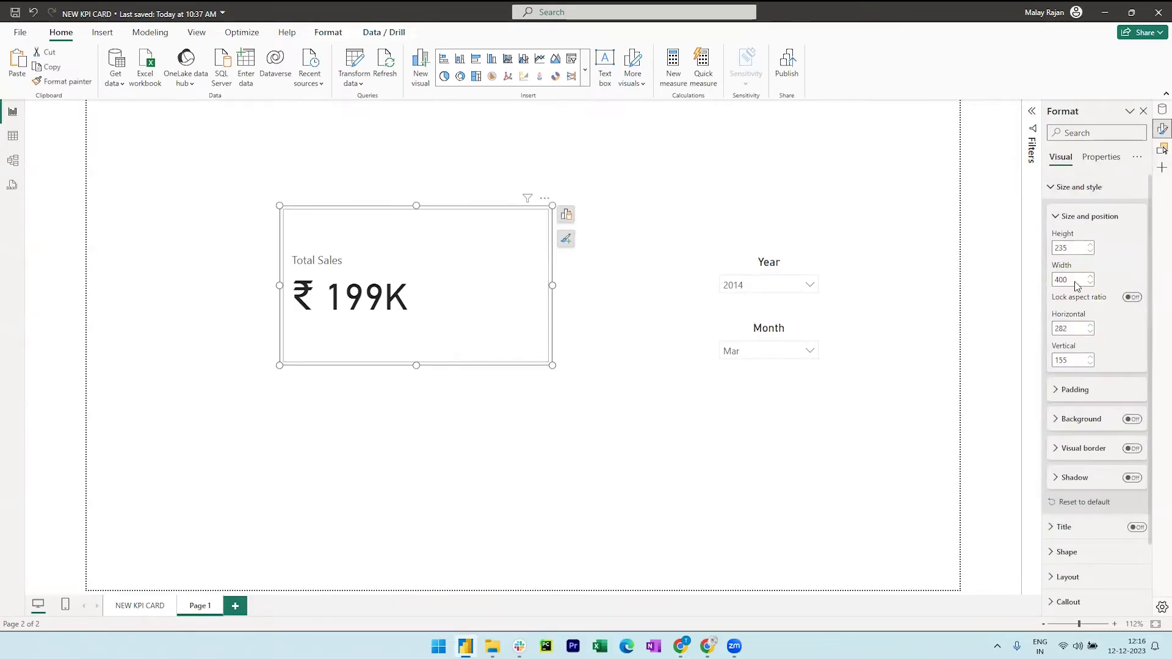
{"action": "left_click", "coordinate": [1051, 190]}
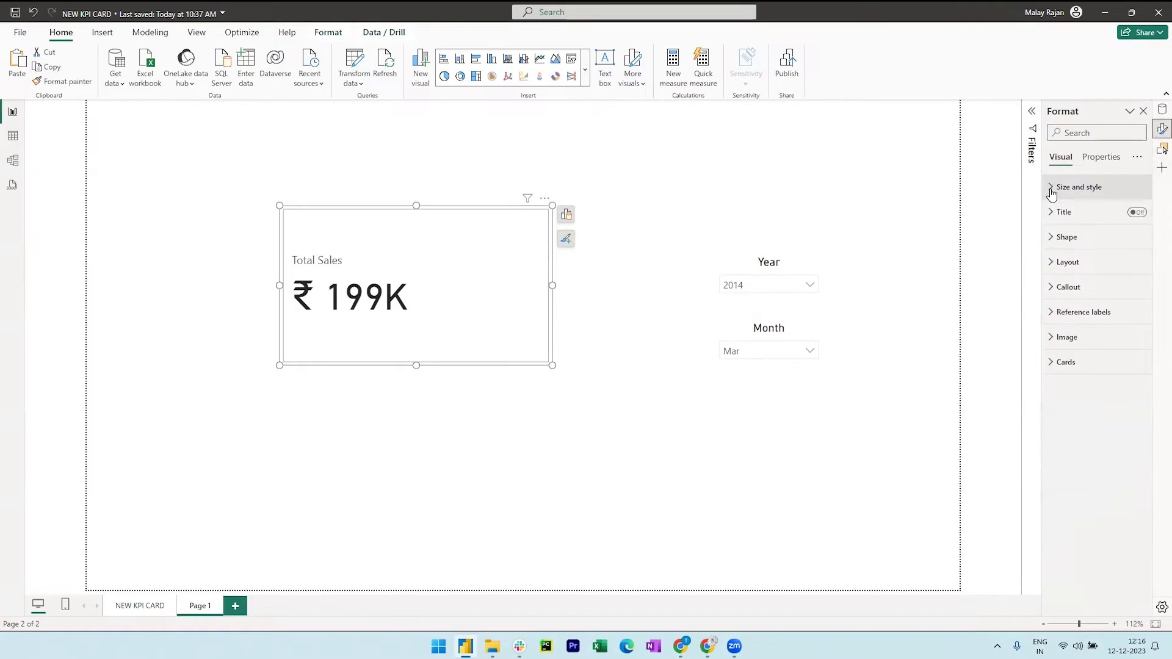
{"action": "left_click", "coordinate": [1051, 240]}
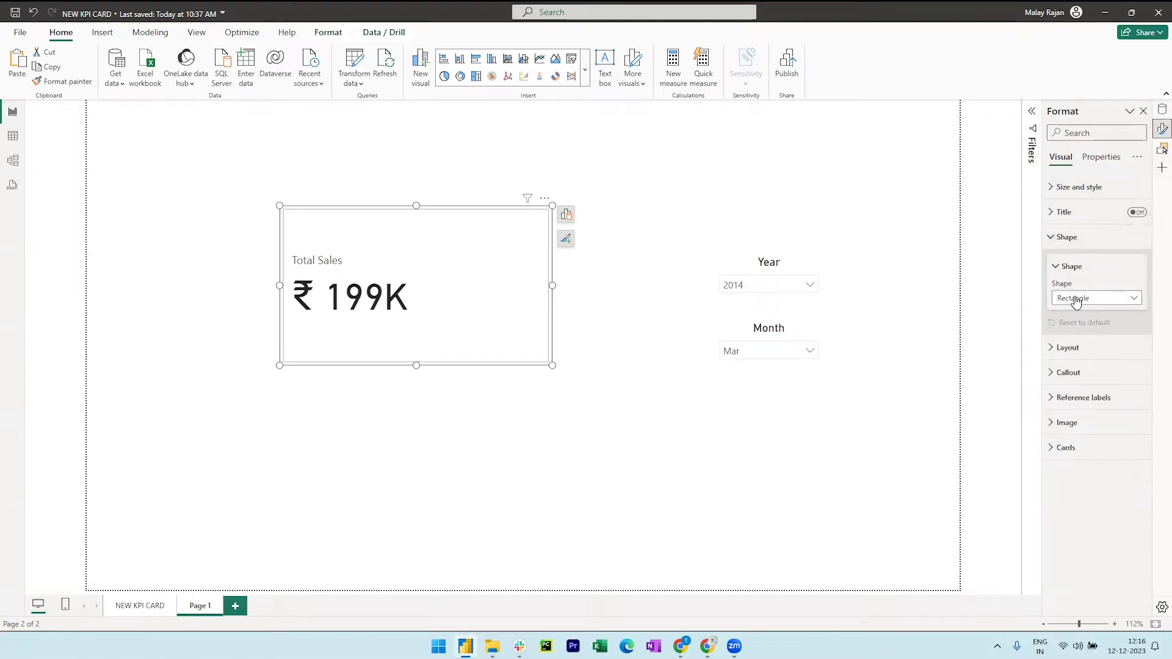
{"action": "left_click", "coordinate": [1074, 298]}
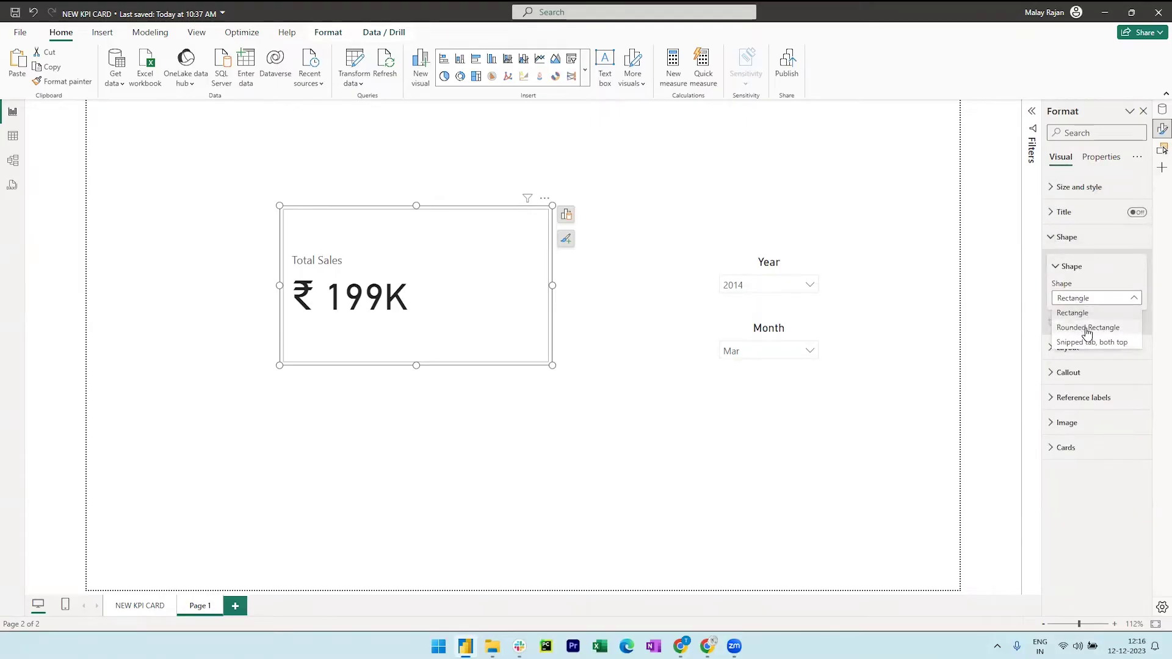
{"action": "left_click", "coordinate": [1086, 329]}
{"action": "double_click", "coordinate": [1062, 335]}
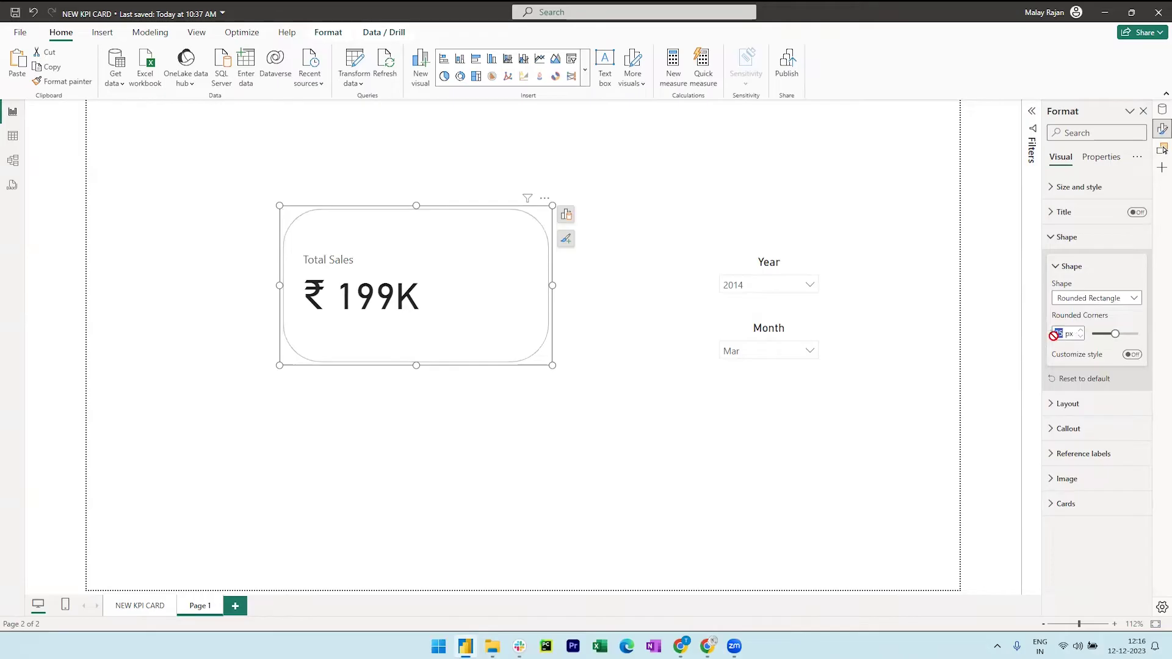
{"action": "type", "text": "10"}
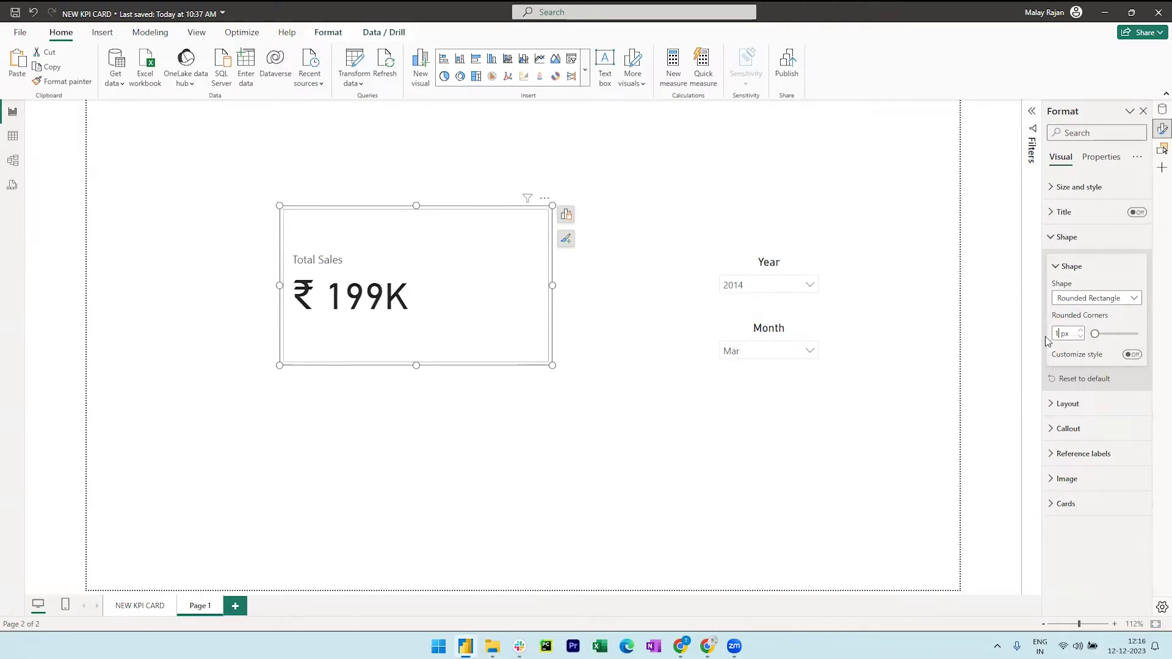
{"action": "left_click", "coordinate": [1054, 239]}
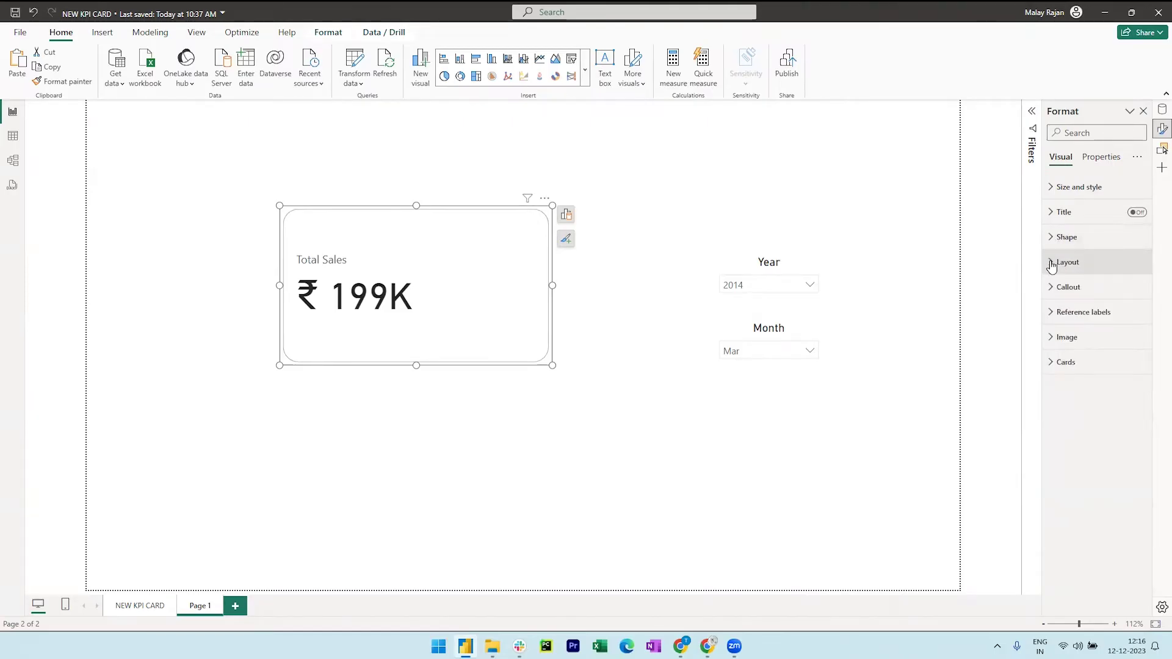
Set the callout value to font size 22, dark navy, with display units None.
{"action": "left_click", "coordinate": [1052, 288]}
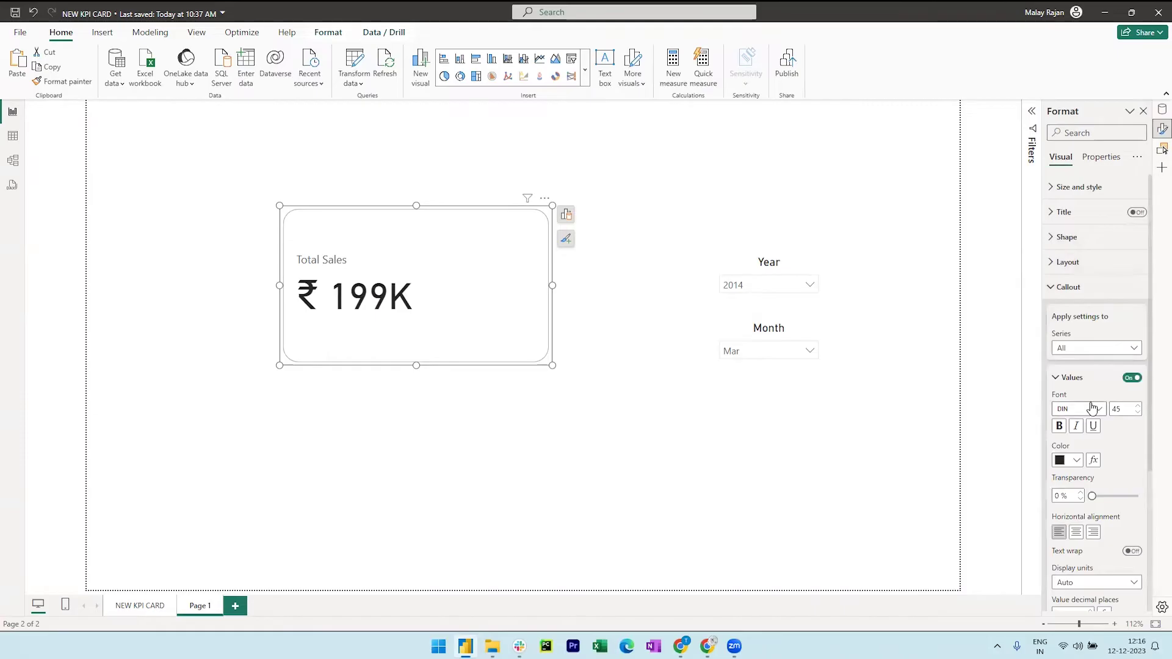
{"action": "scroll", "coordinate": [1092, 407], "scroll_direction": "down", "scroll_amount": 3}
{"action": "left_click", "coordinate": [1112, 322]}
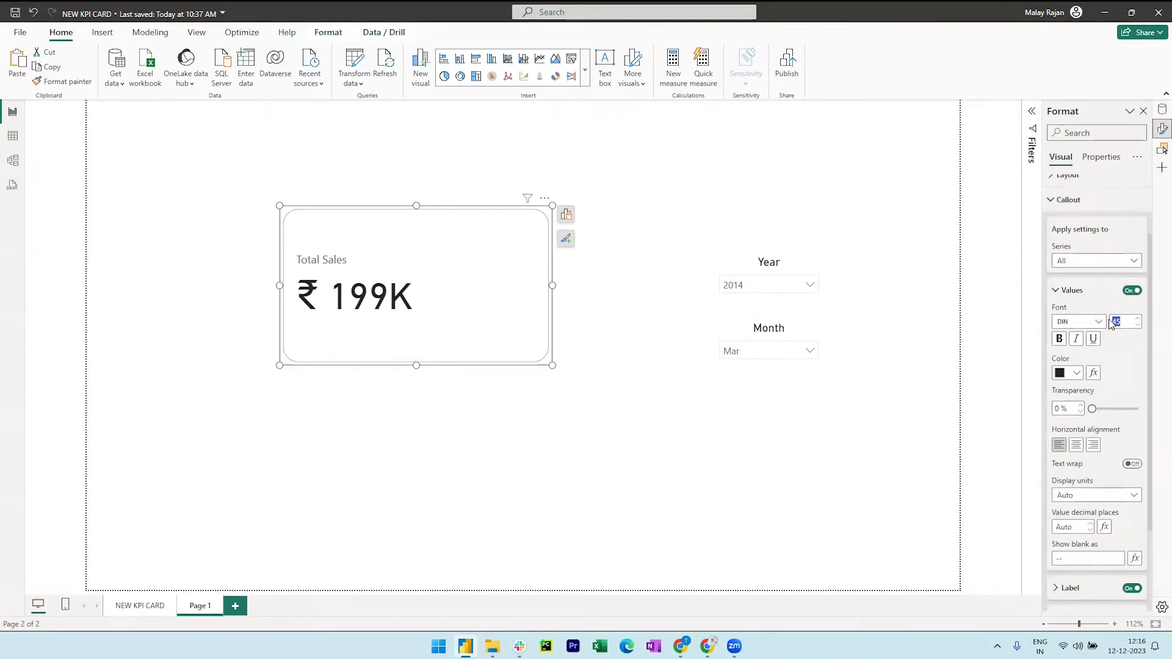
{"action": "type", "text": "22"}
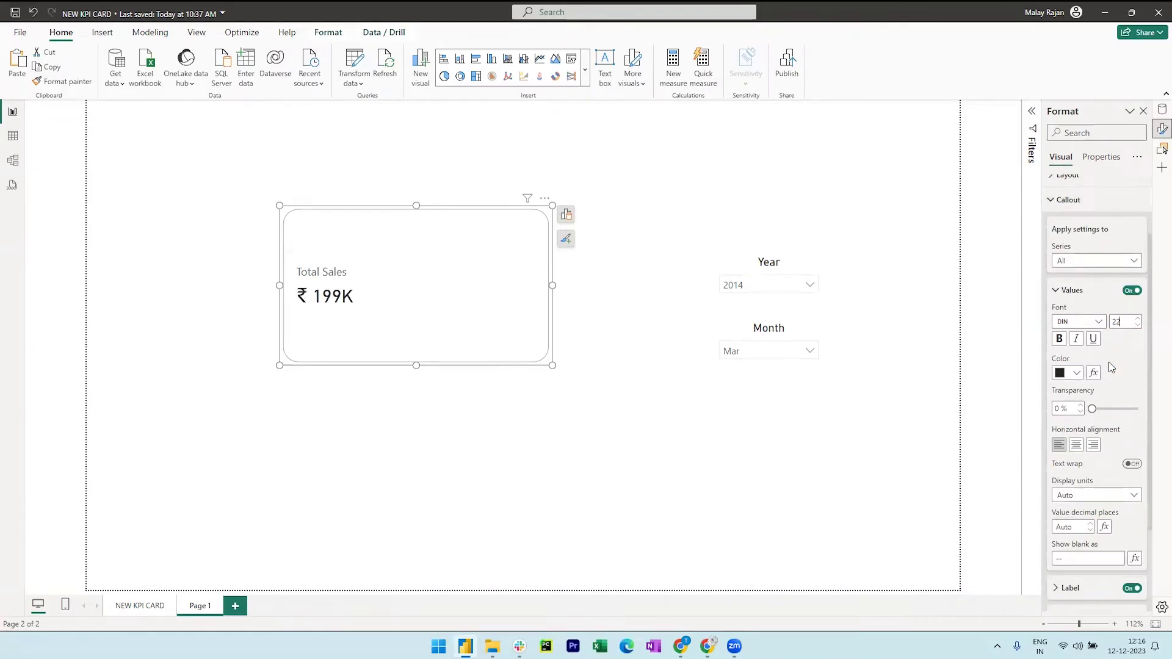
{"action": "left_click", "coordinate": [1077, 373]}
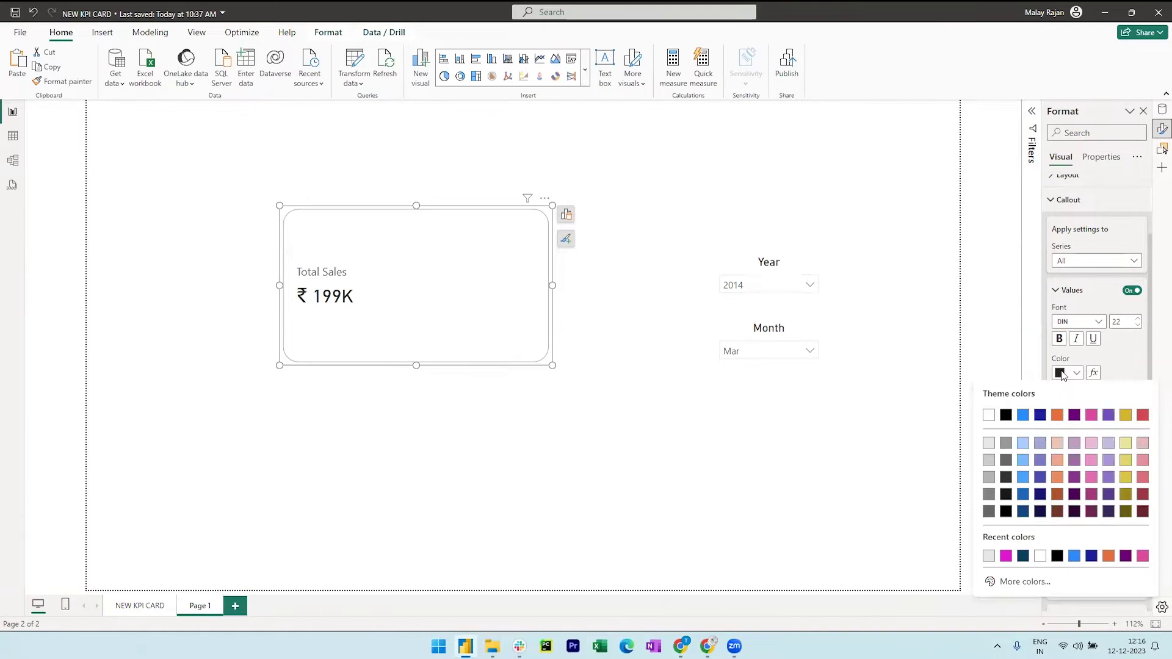
{"action": "left_click", "coordinate": [1023, 556]}
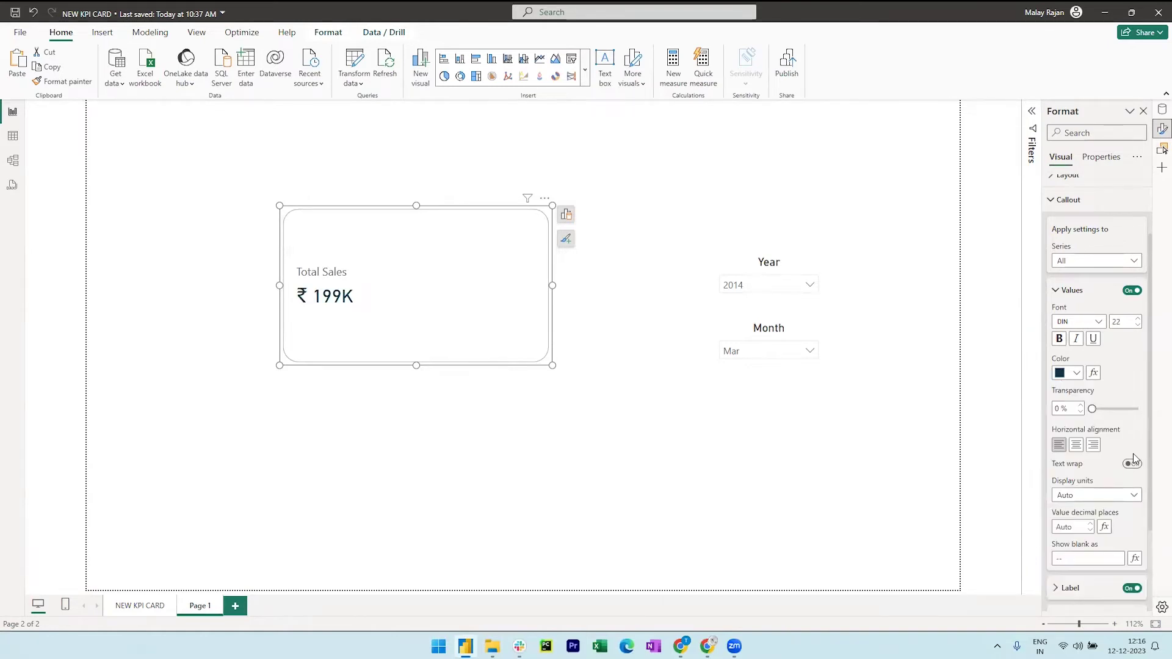
{"action": "left_click", "coordinate": [1093, 495]}
{"action": "left_click", "coordinate": [1067, 525]}
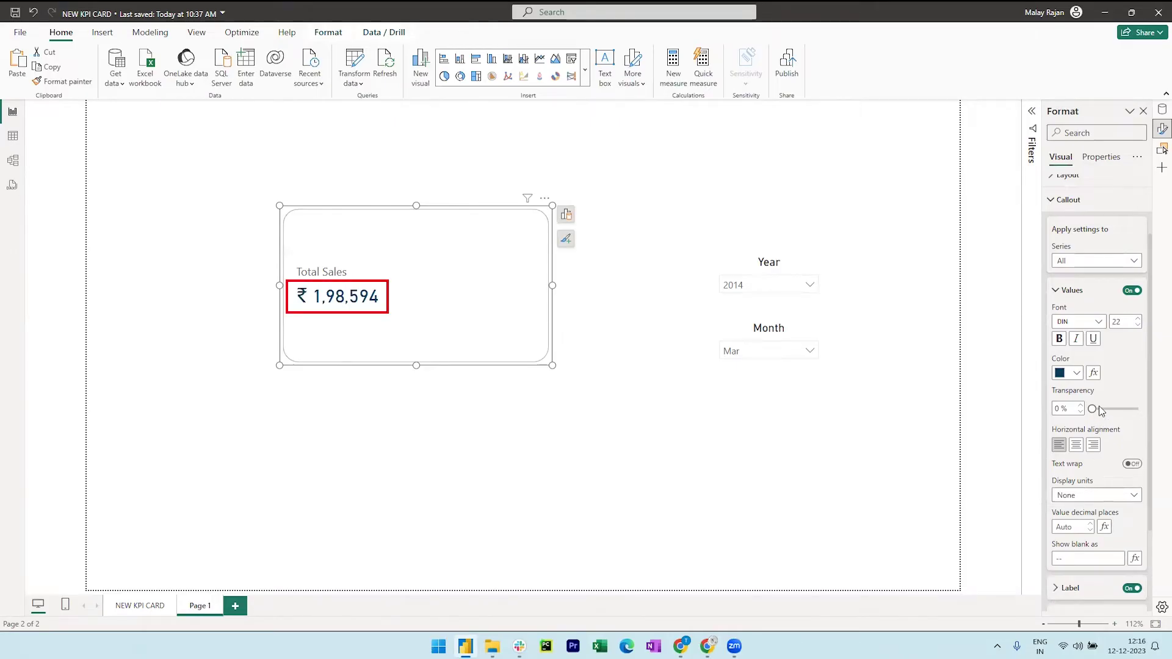
Make the Total Sales label text bold and dark teal.
{"action": "scroll", "coordinate": [1100, 410], "scroll_direction": "down", "scroll_amount": 2}
{"action": "left_click", "coordinate": [1080, 471]}
{"action": "scroll", "coordinate": [1081, 471], "scroll_direction": "down", "scroll_amount": 2}
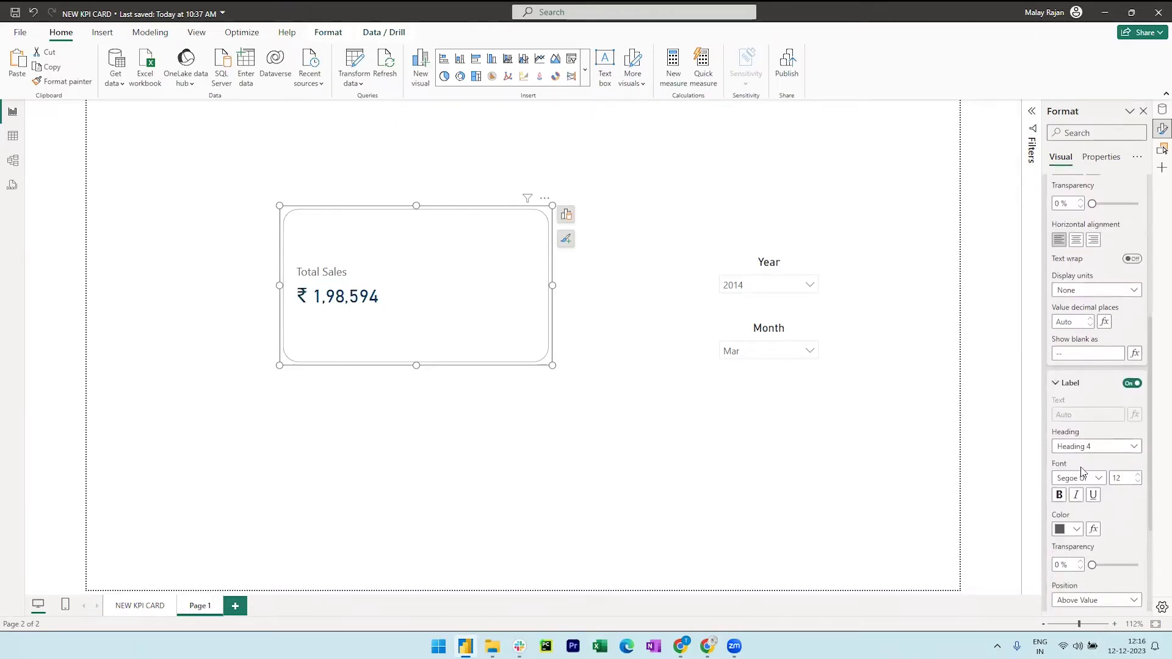
{"action": "scroll", "coordinate": [1081, 471], "scroll_direction": "down", "scroll_amount": 2}
{"action": "left_click", "coordinate": [1059, 407]}
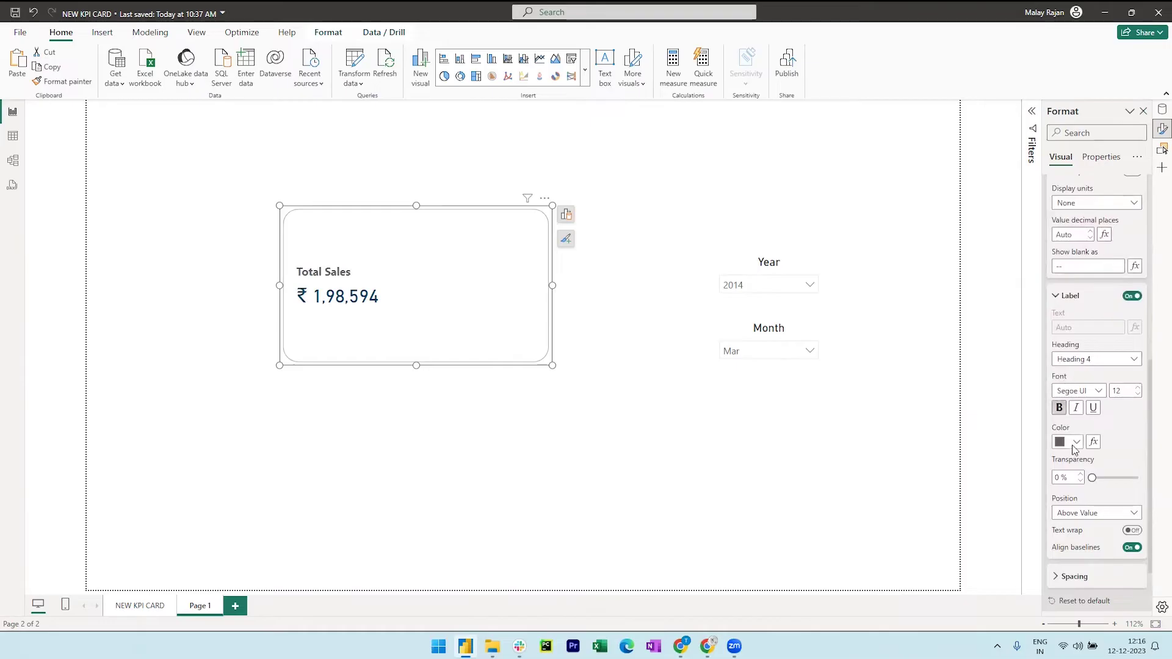
{"action": "left_click", "coordinate": [1075, 444]}
{"action": "left_click", "coordinate": [987, 392]}
{"action": "scroll", "coordinate": [1099, 461], "scroll_direction": "up", "scroll_amount": 5}
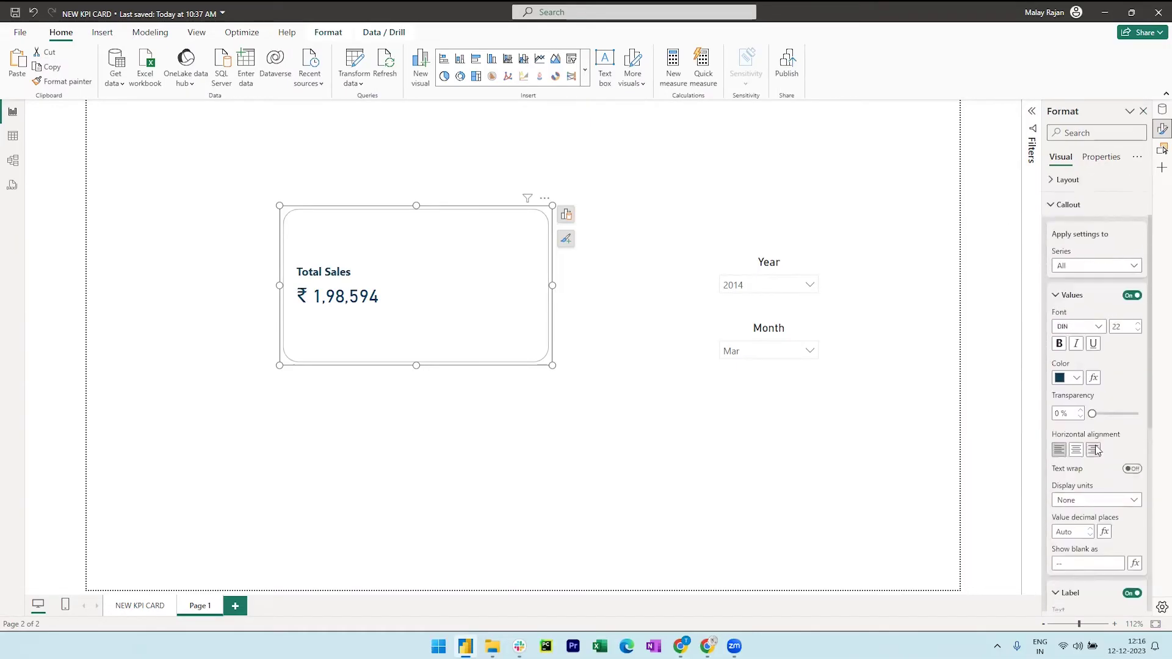
{"action": "scroll", "coordinate": [1096, 451], "scroll_direction": "up", "scroll_amount": 1}
{"action": "left_click", "coordinate": [1051, 264]}
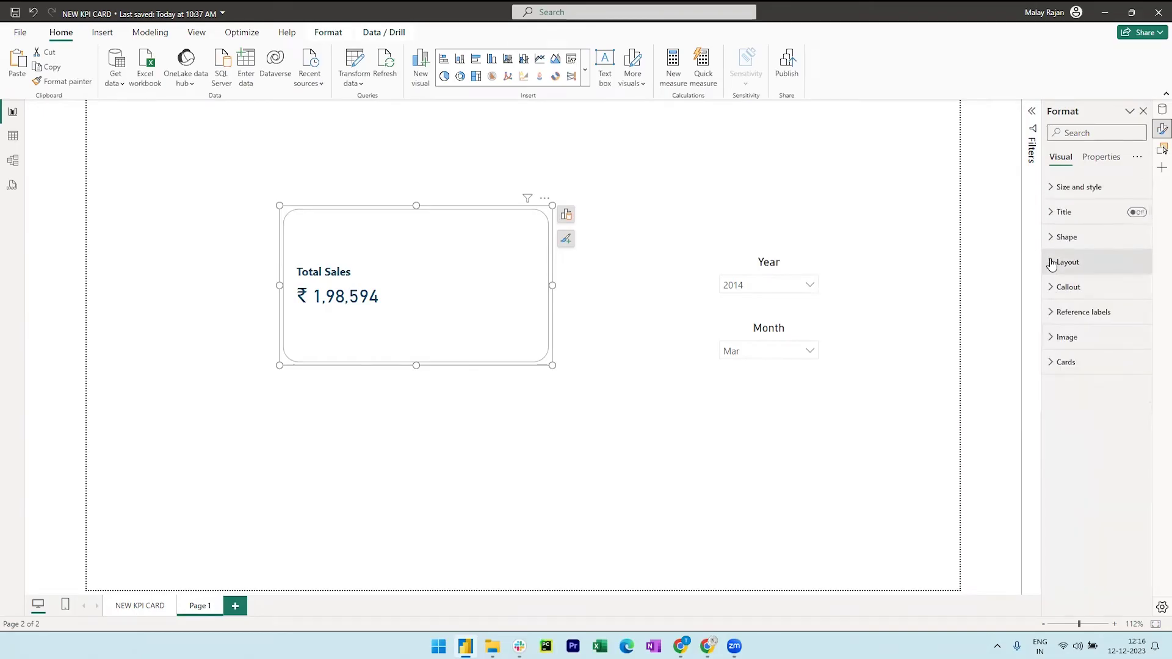
Attach reference labels to the Total Sales series and add Monthly Target from My Measures.
{"action": "left_click", "coordinate": [1051, 313]}
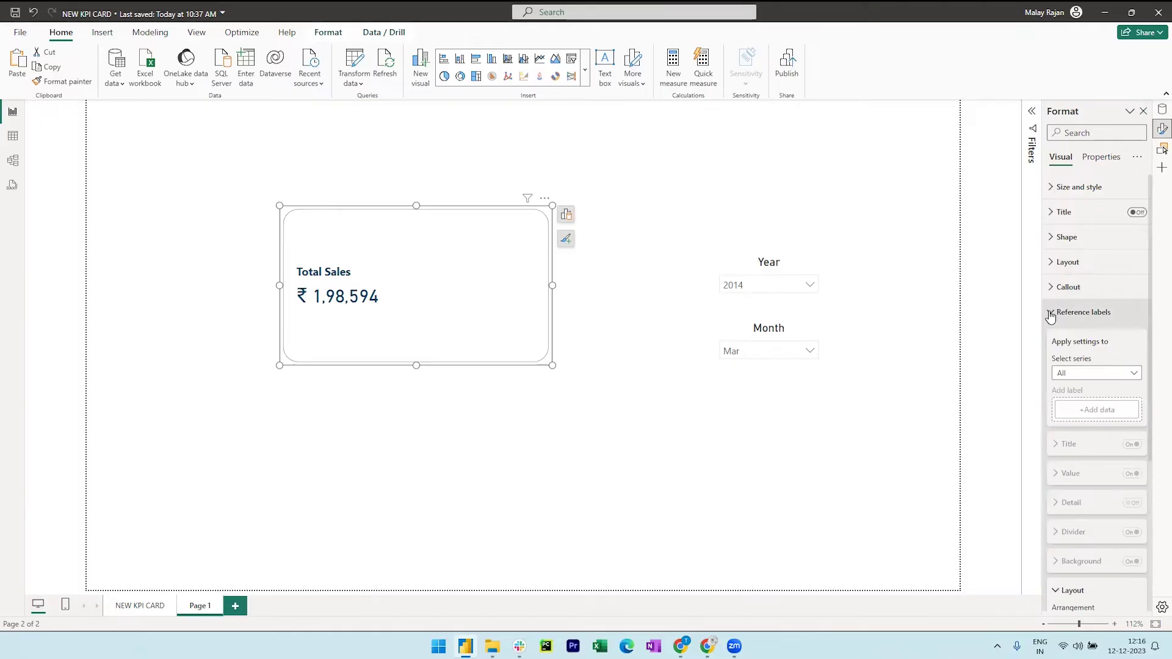
{"action": "left_click", "coordinate": [1080, 379]}
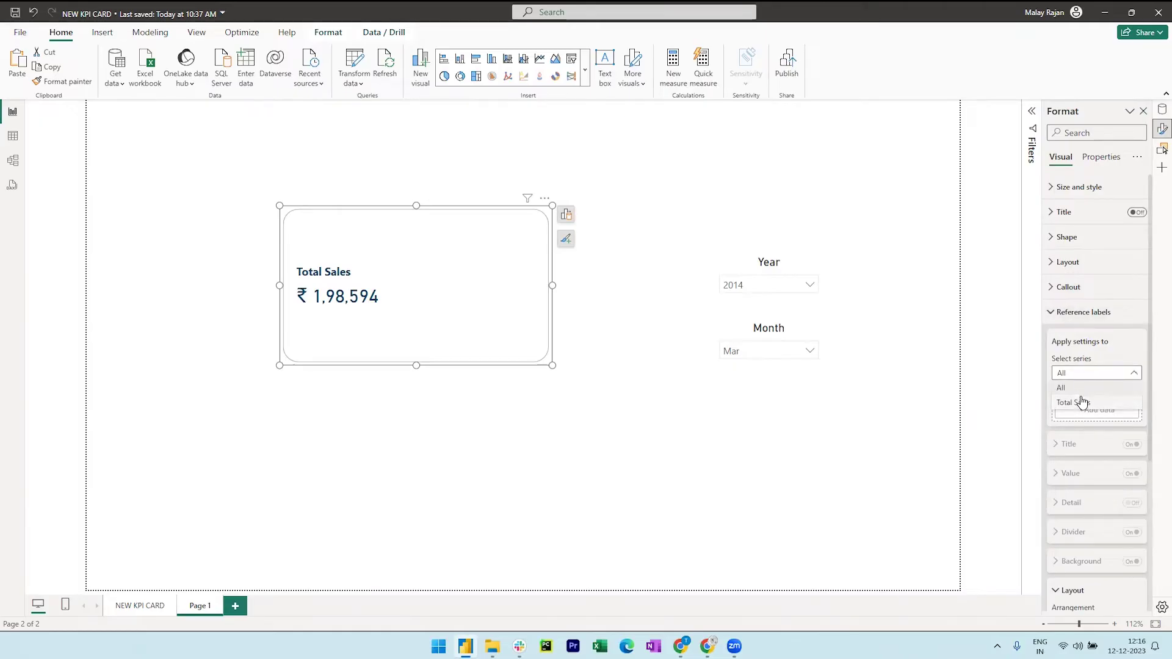
{"action": "left_click", "coordinate": [1082, 401]}
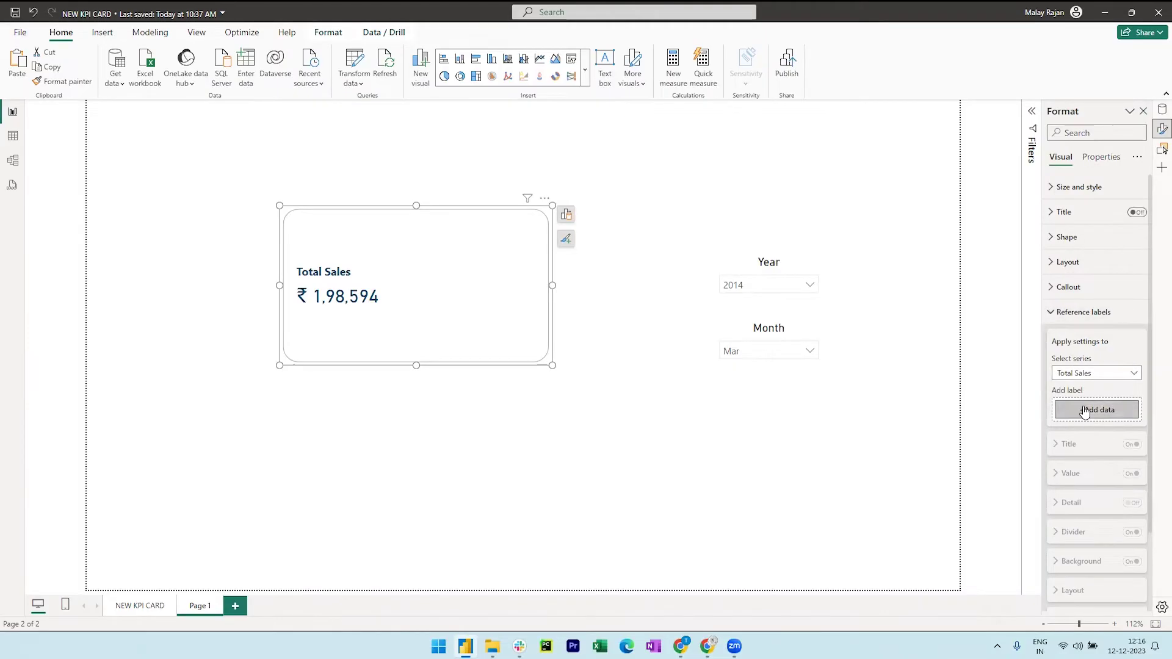
{"action": "left_click", "coordinate": [1084, 412]}
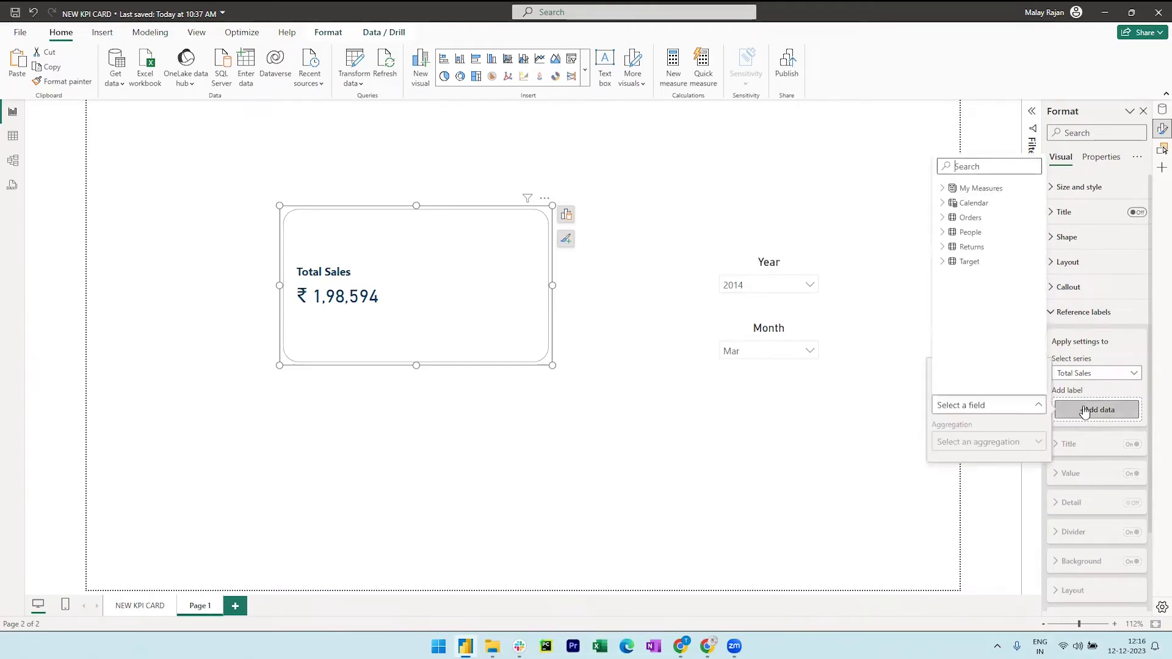
{"action": "left_click", "coordinate": [945, 190]}
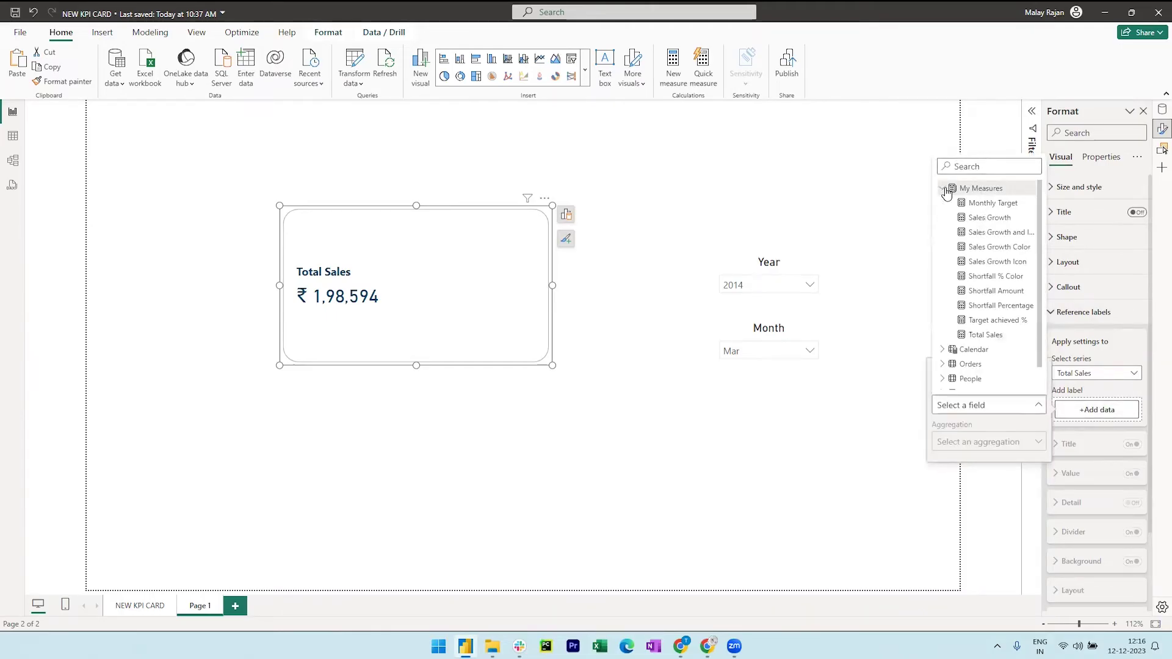
{"action": "left_click", "coordinate": [982, 203]}
Add Shortfall Amount and Shortfall Percentage from My Measures as further reference labels.
{"action": "left_click", "coordinate": [1076, 430]}
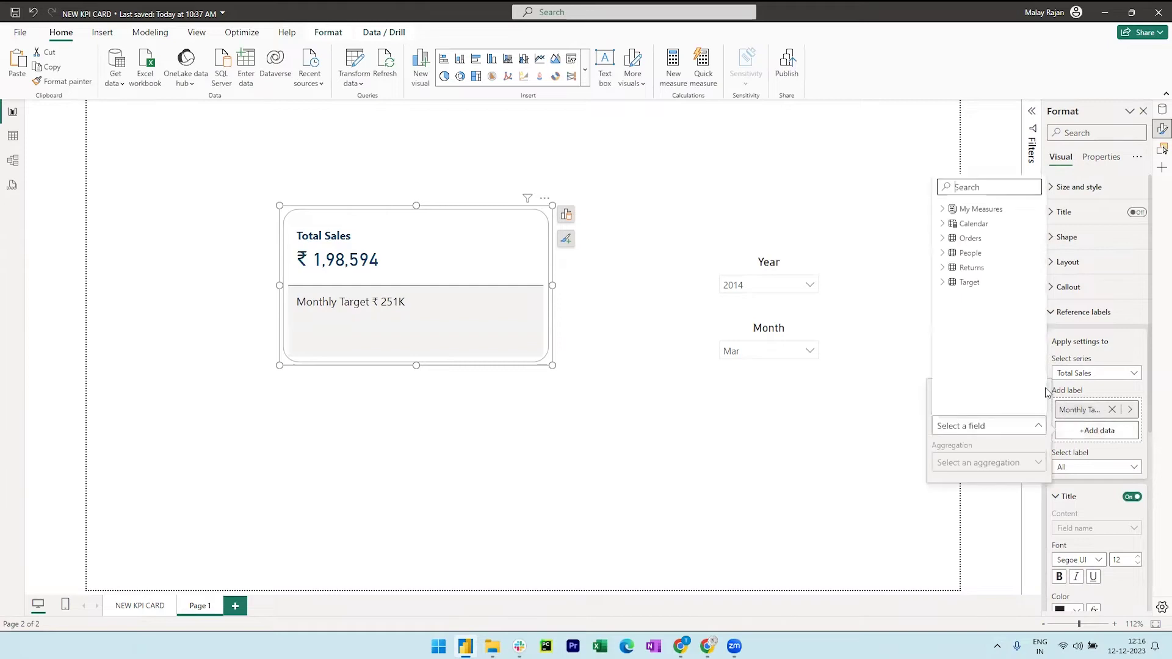
{"action": "left_click", "coordinate": [952, 209]}
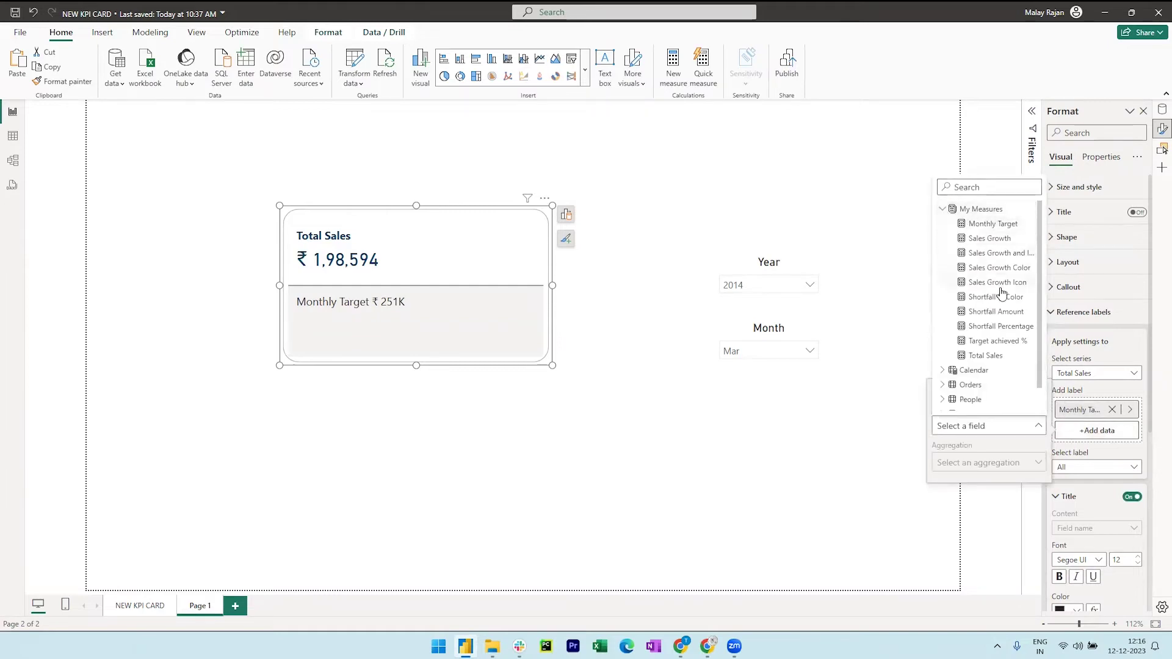
{"action": "left_click", "coordinate": [1005, 318]}
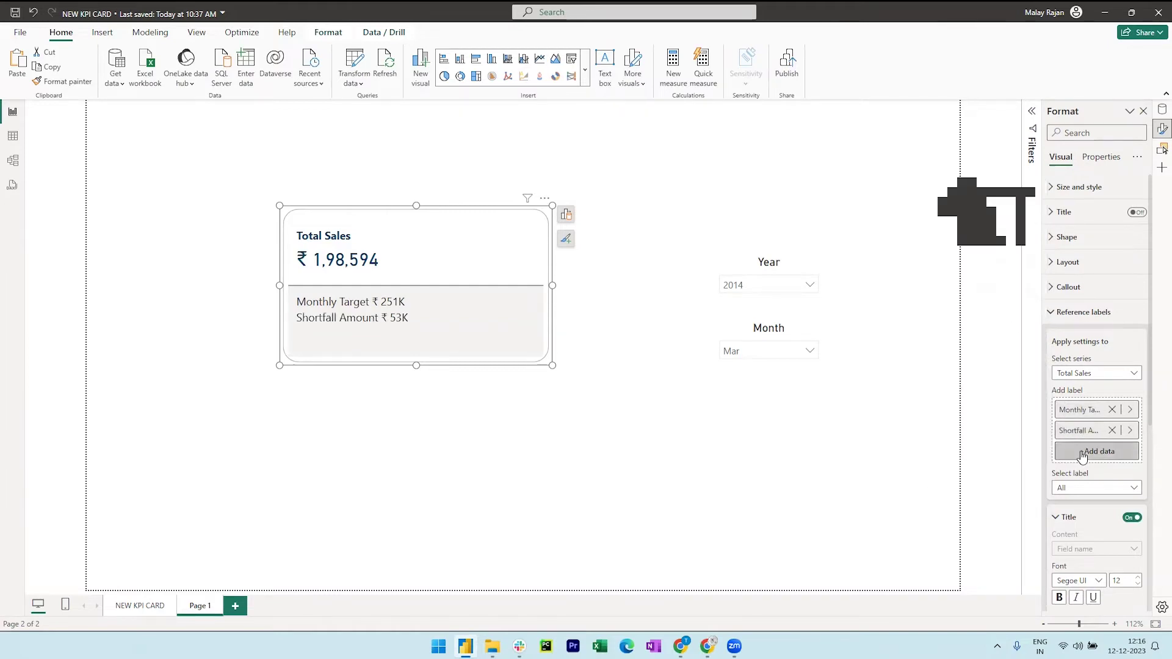
{"action": "left_click", "coordinate": [1097, 451]}
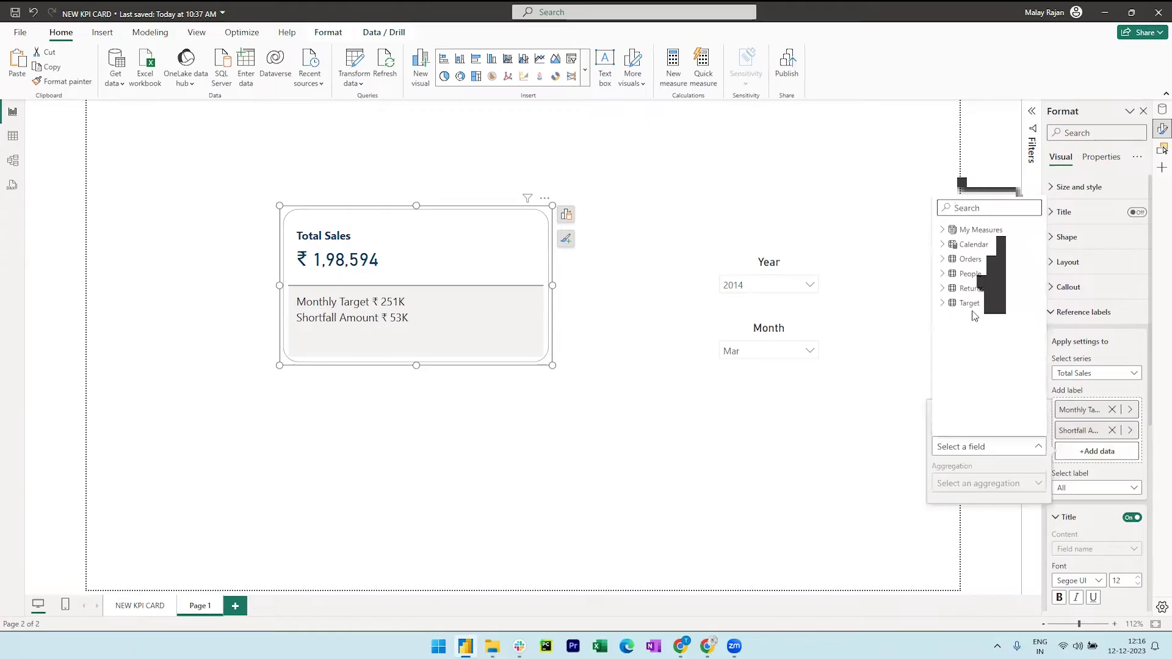
{"action": "left_click", "coordinate": [961, 230]}
{"action": "left_click", "coordinate": [1015, 348]}
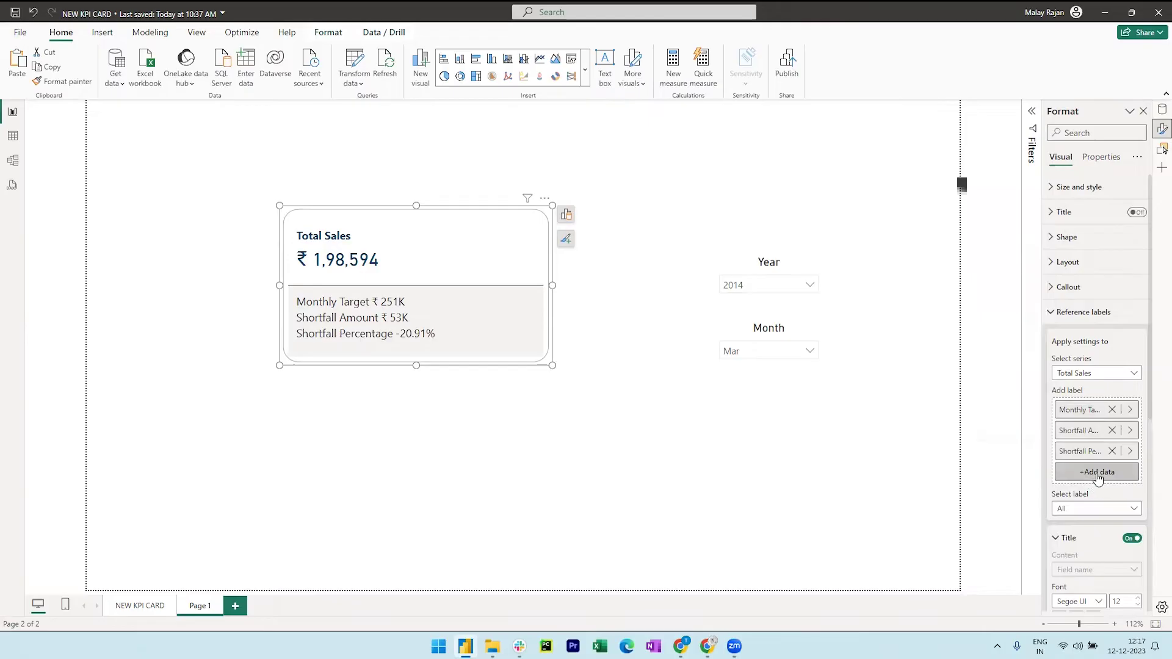
{"action": "scroll", "coordinate": [1104, 473], "scroll_direction": "down", "scroll_amount": 2}
{"action": "scroll", "coordinate": [1102, 467], "scroll_direction": "down", "scroll_amount": 2}
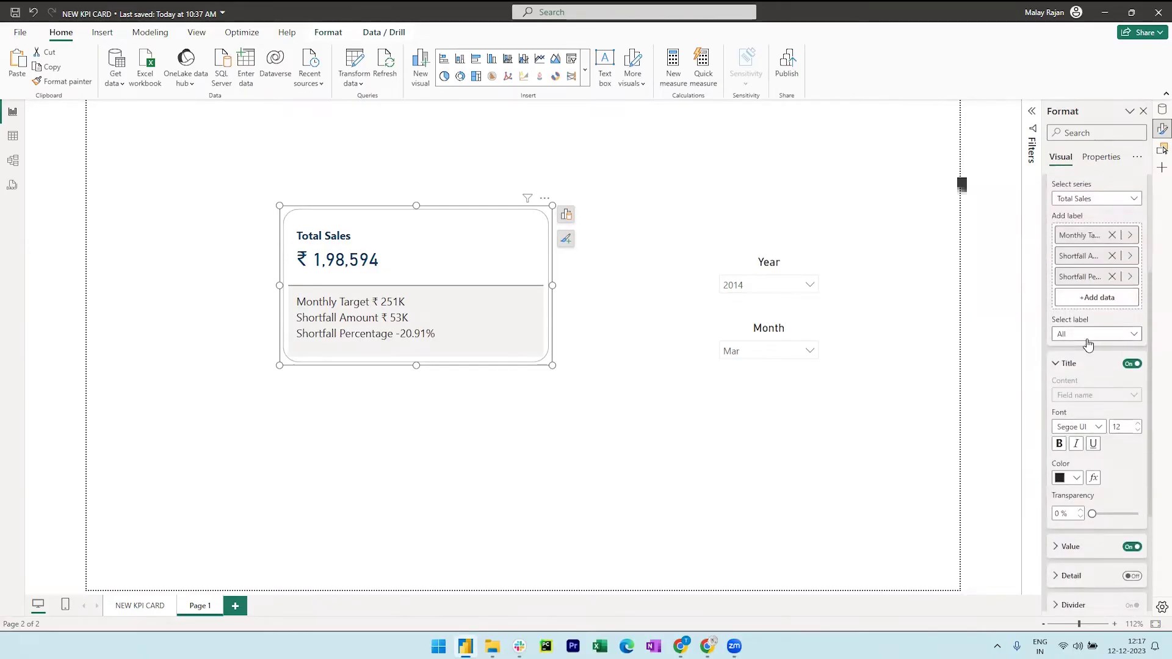
Give the Monthly Target label the custom title 'Monthly Target :' in dark teal.
{"action": "left_click", "coordinate": [1089, 345]}
{"action": "left_click", "coordinate": [1093, 361]}
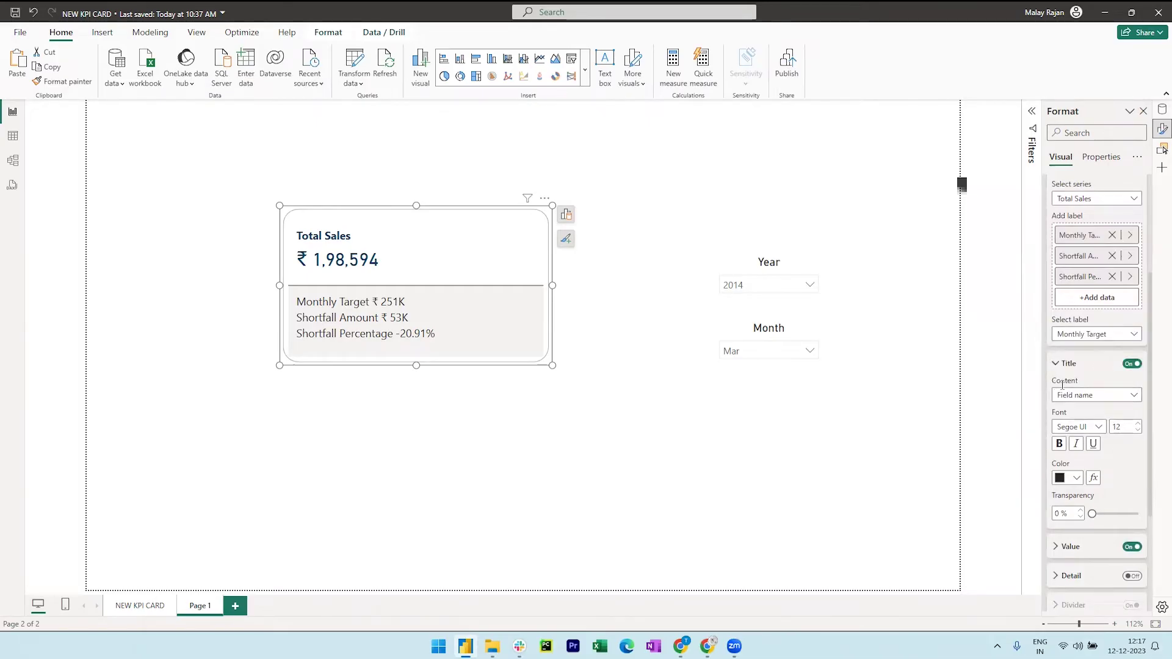
{"action": "left_click", "coordinate": [1109, 395]}
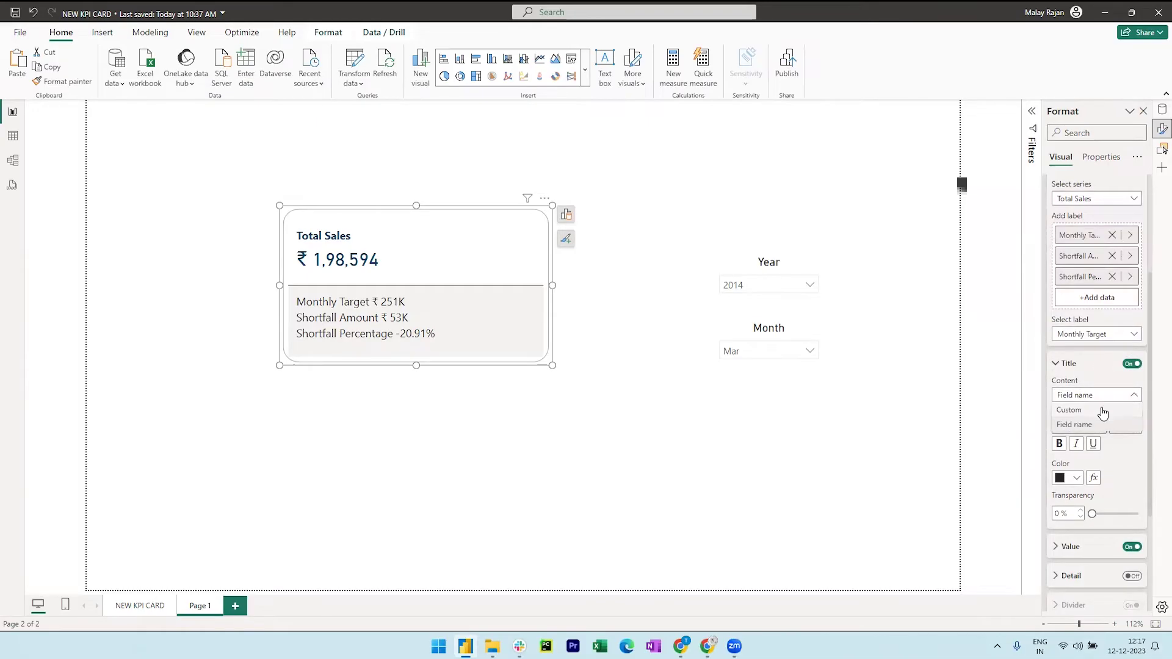
{"action": "left_click", "coordinate": [1100, 411]}
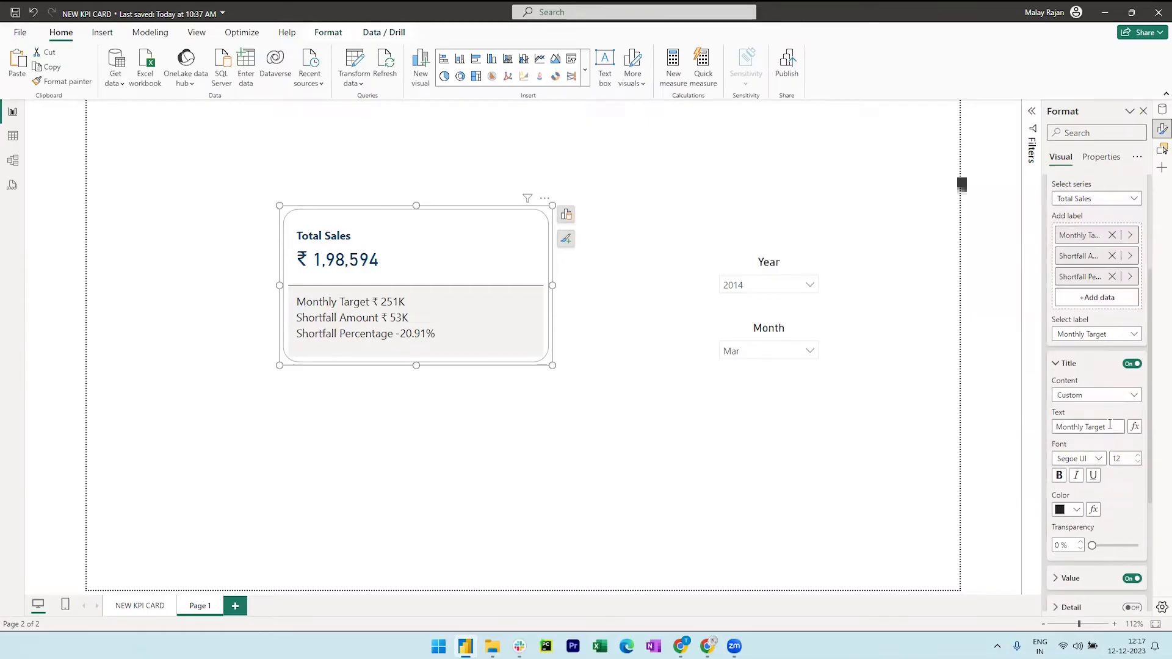
{"action": "key", "text": "alt"}
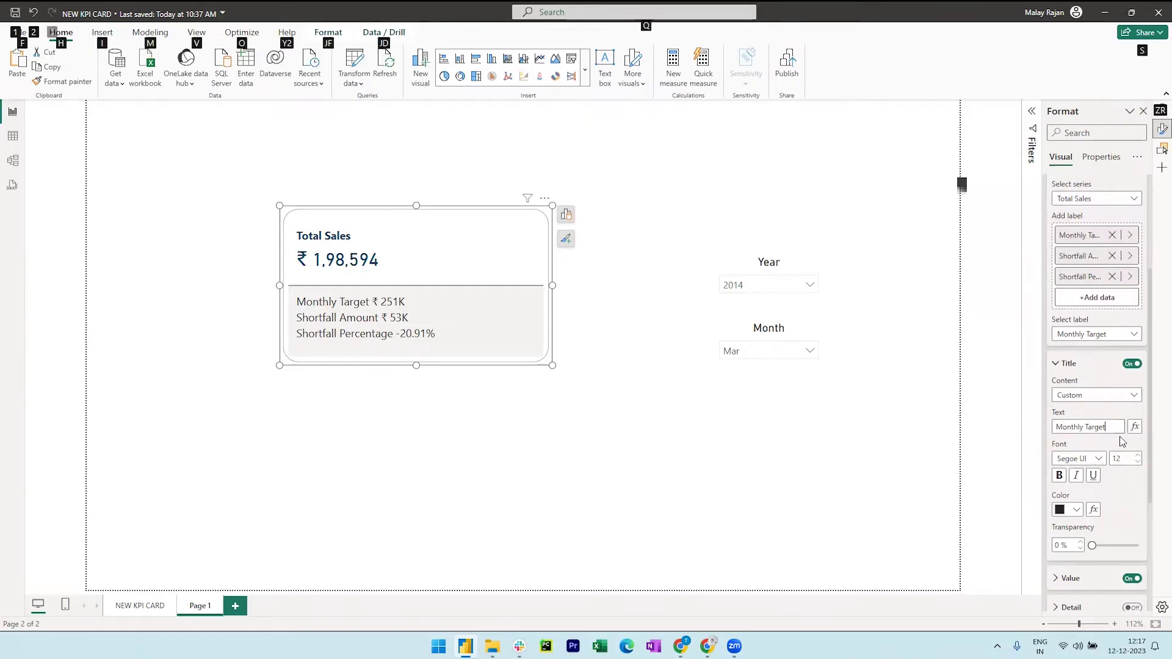
{"action": "type", "text": ":"}
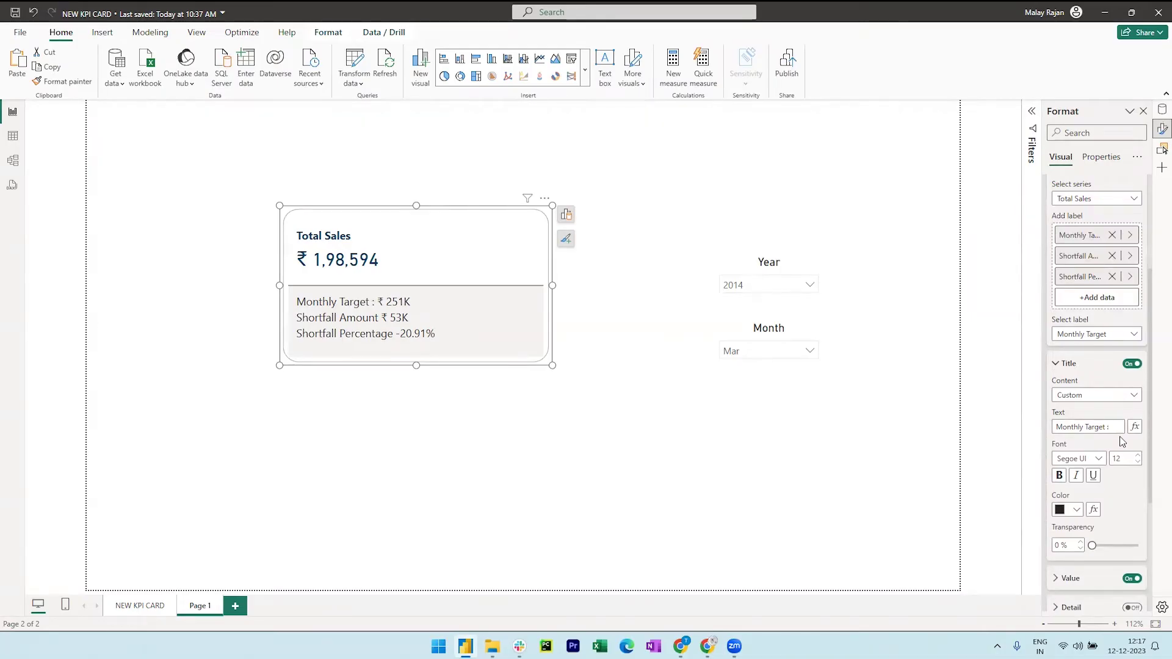
{"action": "left_click", "coordinate": [1062, 512]}
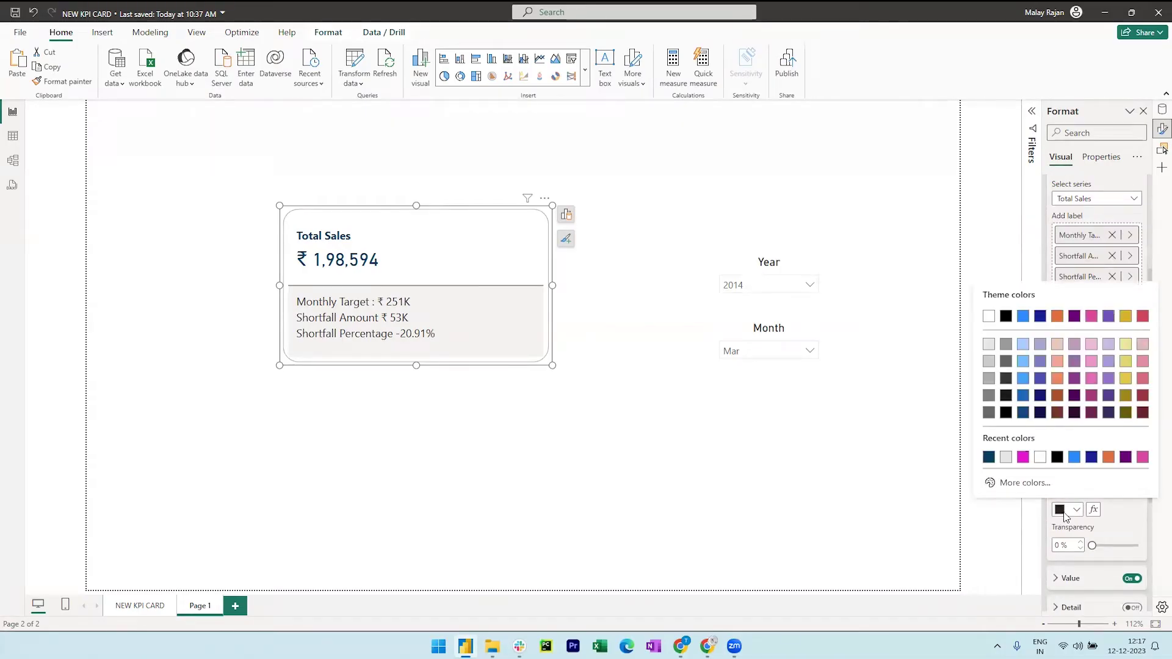
{"action": "left_click", "coordinate": [991, 459]}
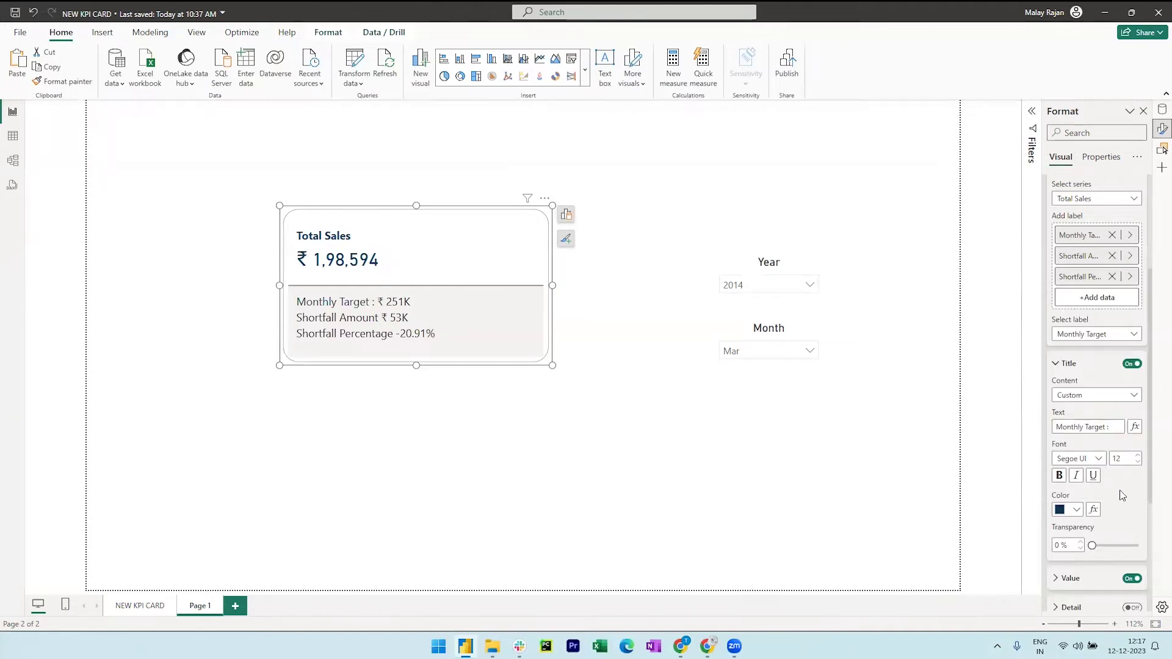
Make the Monthly Target value bold dark teal with display units None (₹ 2,51,100).
{"action": "scroll", "coordinate": [1122, 496], "scroll_direction": "down", "scroll_amount": 2}
{"action": "left_click", "coordinate": [1073, 491]}
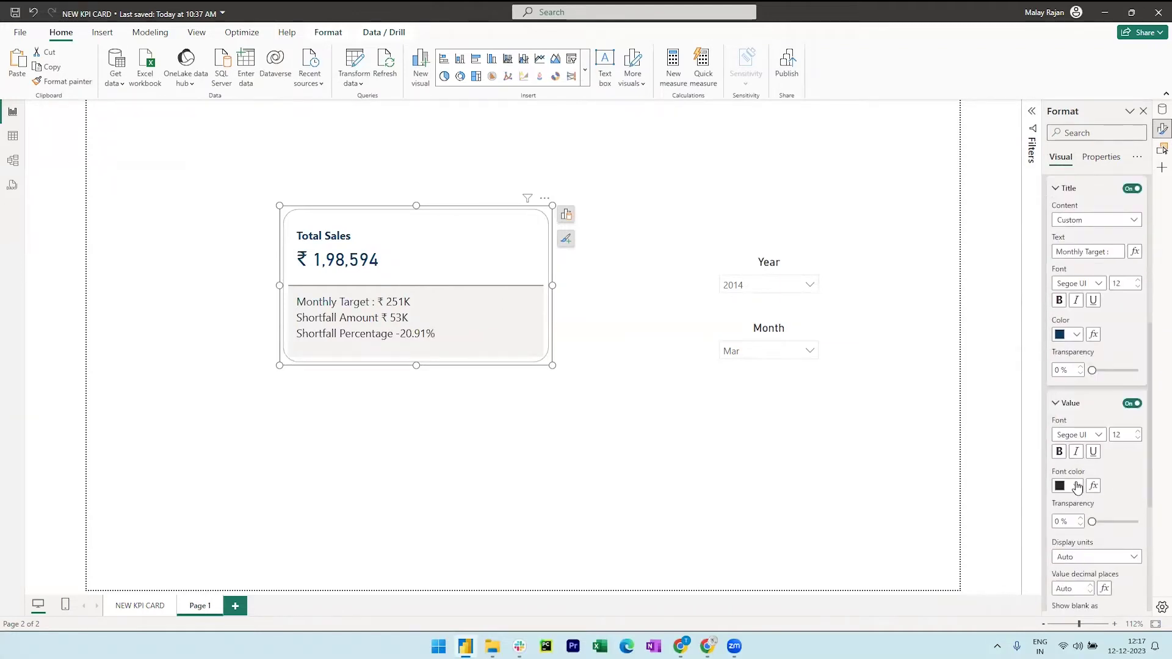
{"action": "left_click", "coordinate": [1077, 487]}
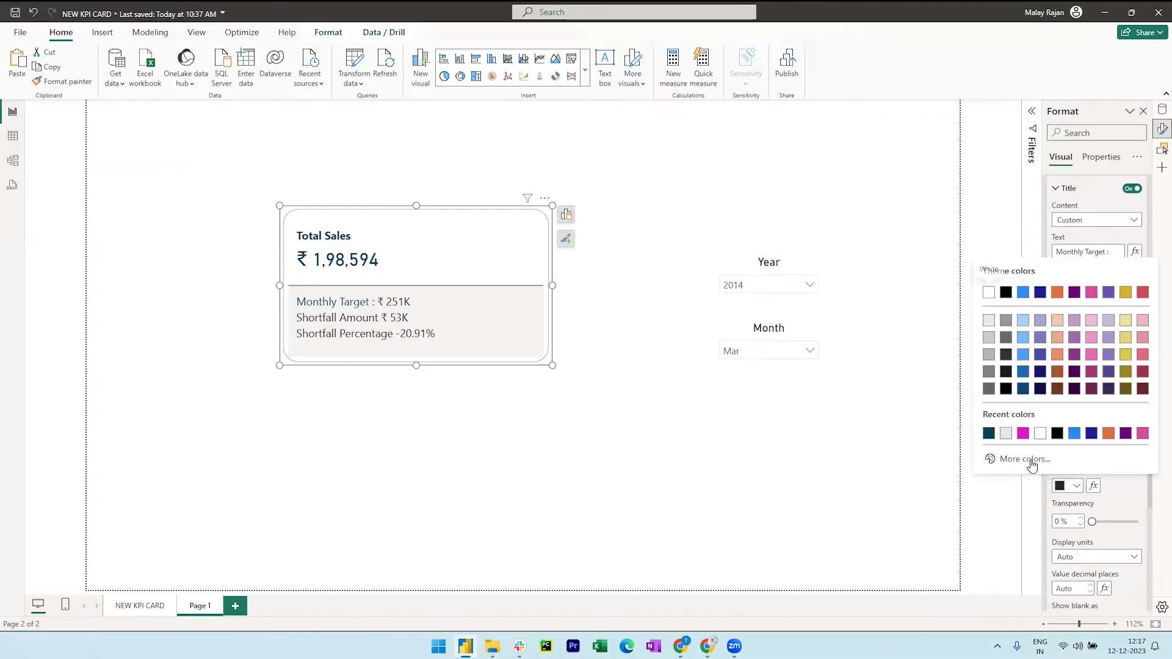
{"action": "left_click", "coordinate": [989, 434]}
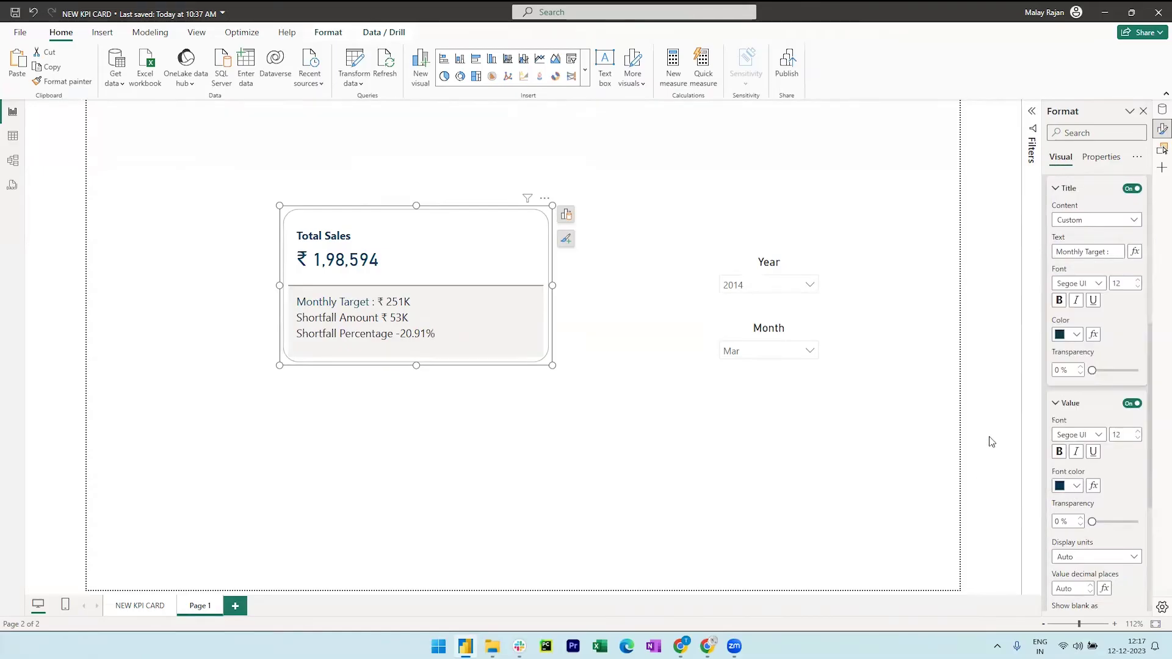
{"action": "left_click", "coordinate": [1059, 452]}
{"action": "scroll", "coordinate": [1081, 501], "scroll_direction": "down", "scroll_amount": 2}
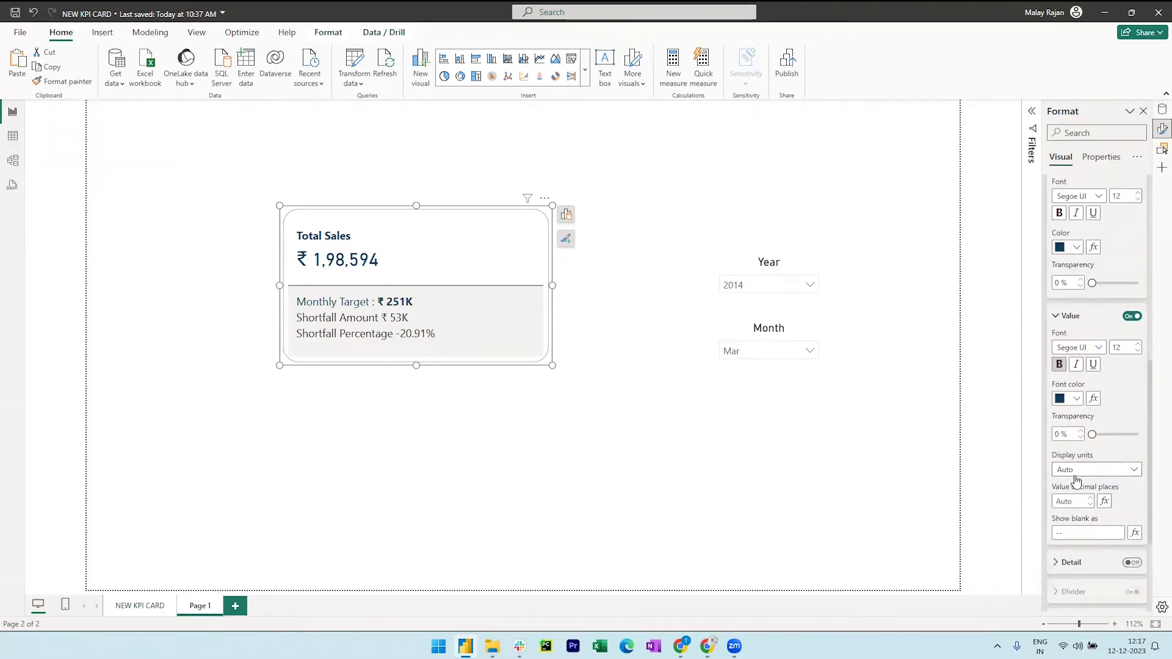
{"action": "left_click", "coordinate": [1075, 474]}
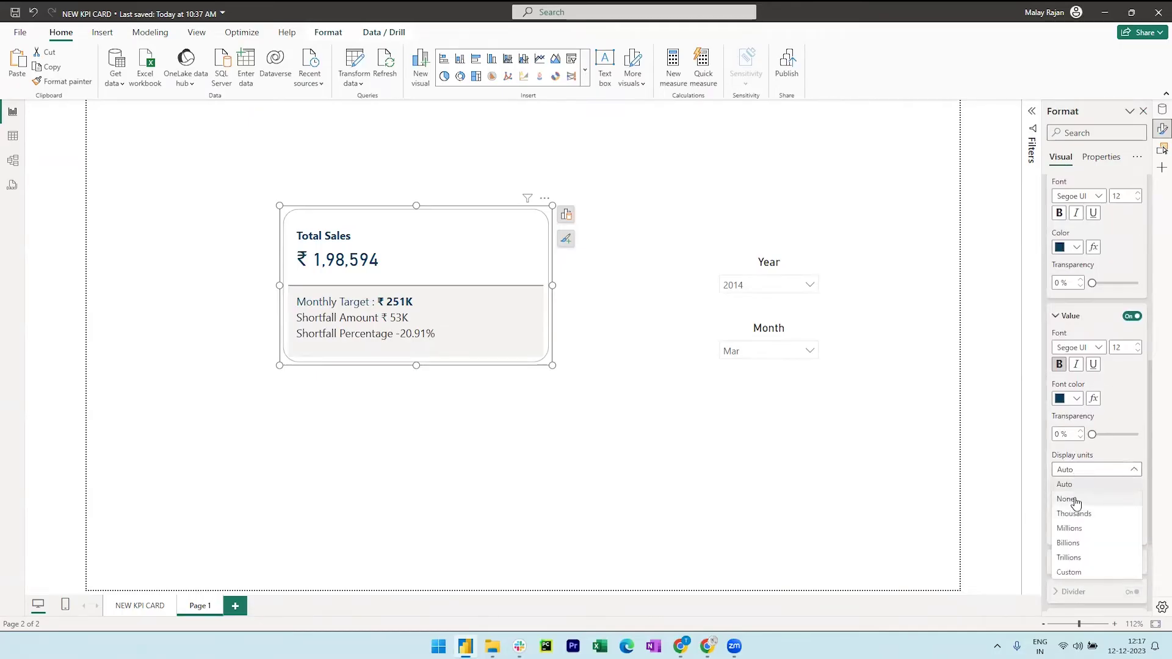
{"action": "left_click", "coordinate": [1076, 502]}
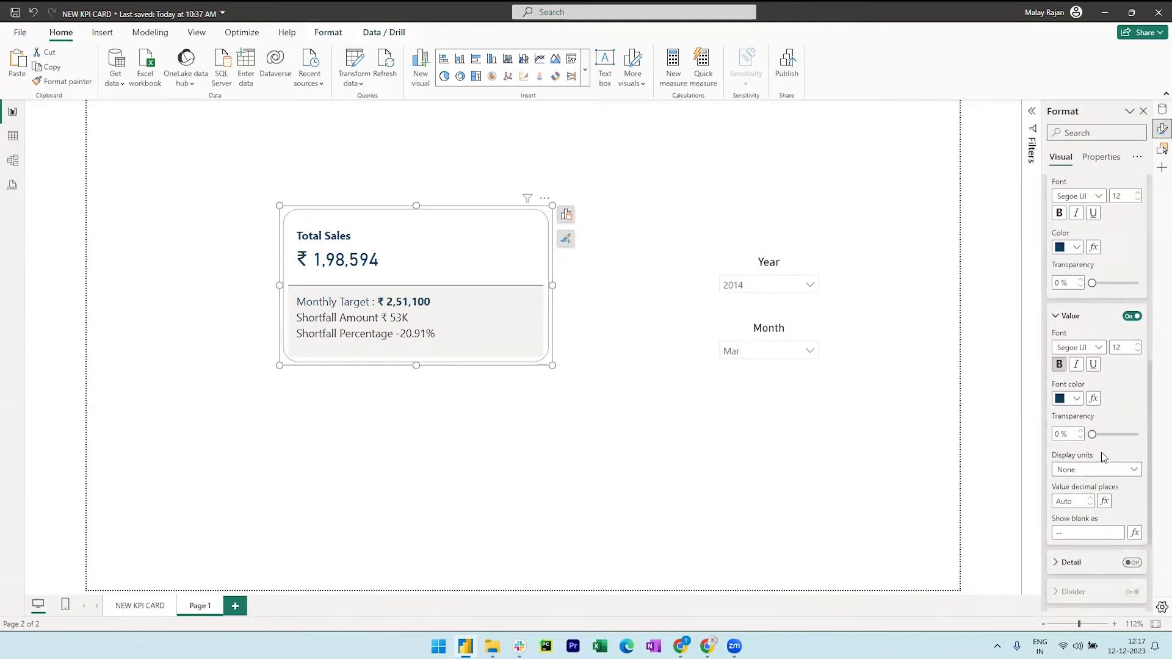
Give the Shortfall Amount label the custom title 'Shortfall Amount :' in dark navy.
{"action": "scroll", "coordinate": [1105, 472], "scroll_direction": "up", "scroll_amount": 1}
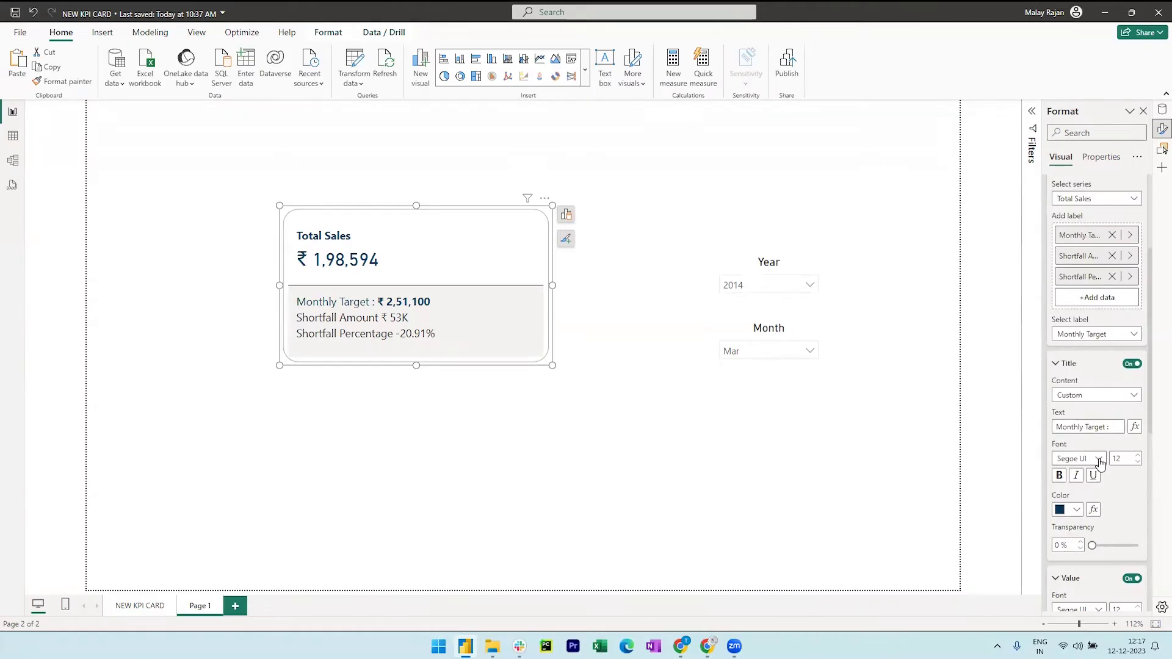
{"action": "left_click", "coordinate": [1084, 336]}
{"action": "left_click", "coordinate": [1084, 372]}
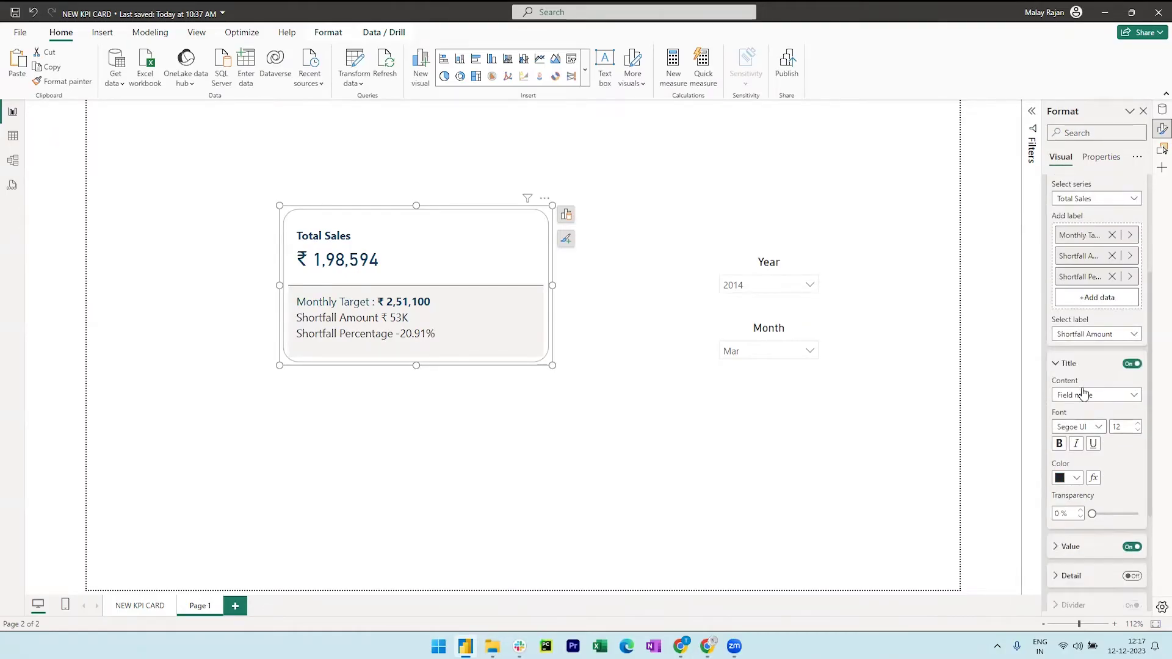
{"action": "left_click", "coordinate": [1099, 397]}
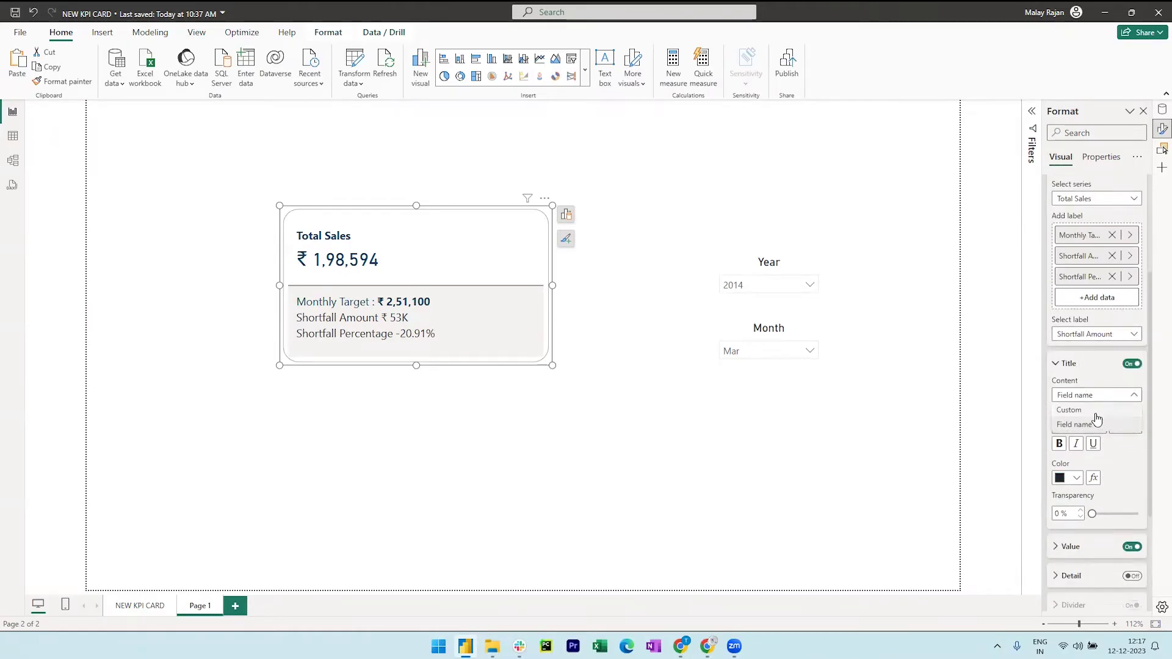
{"action": "left_click", "coordinate": [1103, 421]}
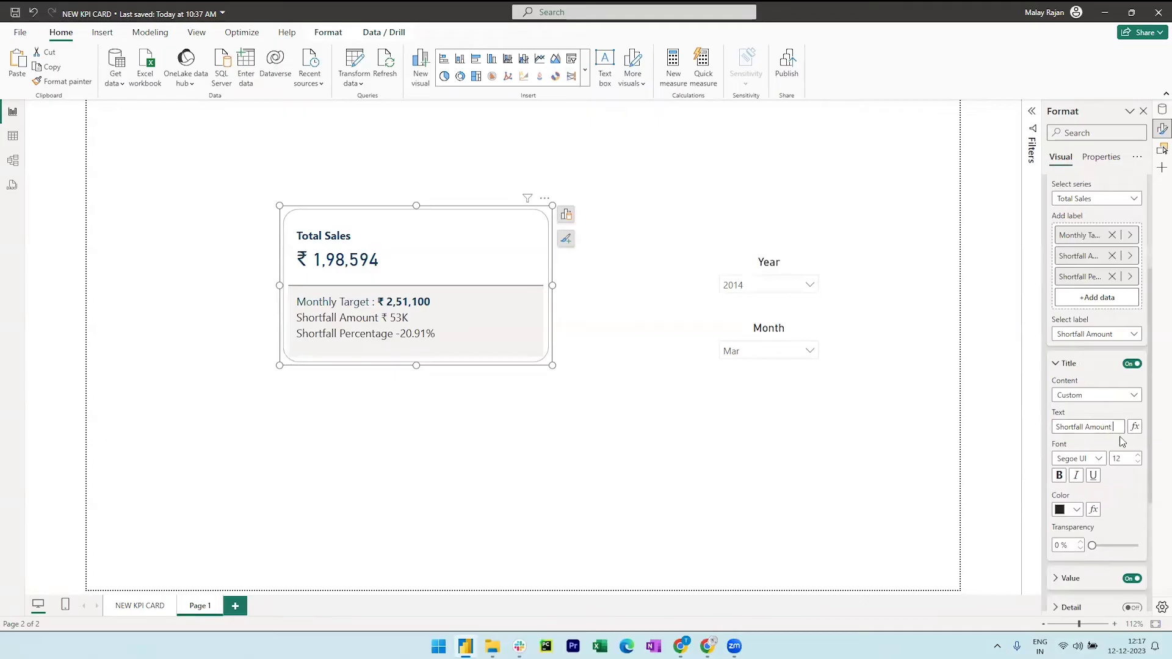
{"action": "type", "text": ":"}
{"action": "left_click", "coordinate": [1076, 511]}
{"action": "left_click", "coordinate": [988, 464]}
Show the Shortfall Amount value in full as ₹ 52,506, bold and dark teal.
{"action": "scroll", "coordinate": [1109, 507], "scroll_direction": "down", "scroll_amount": 1}
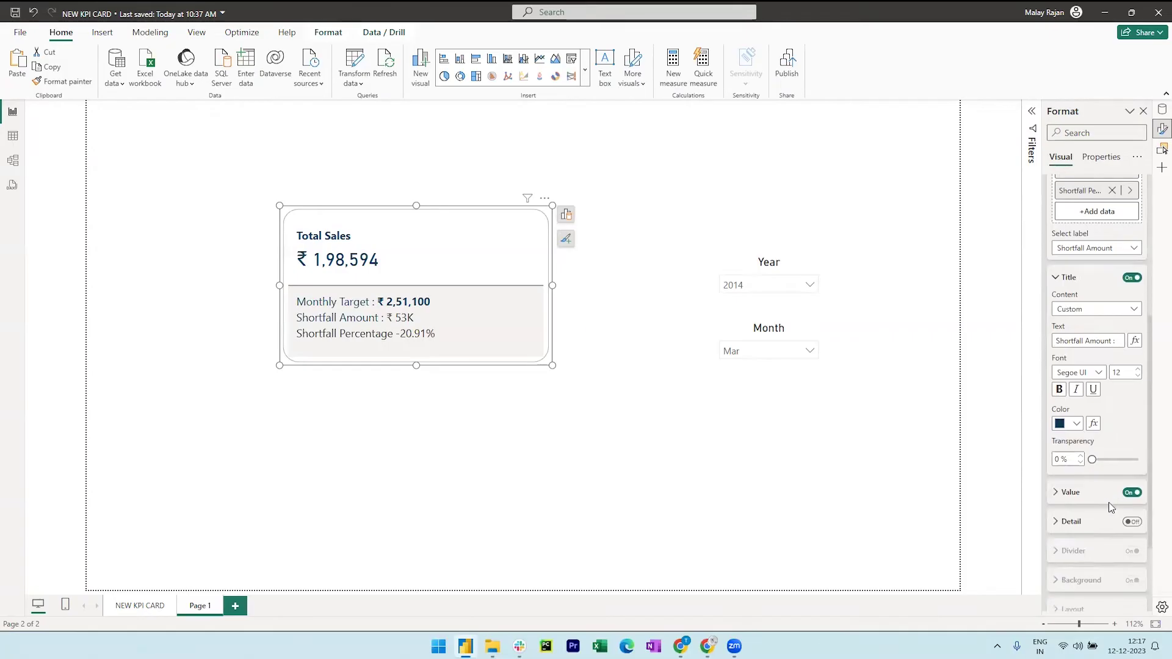
{"action": "left_click", "coordinate": [1086, 498]}
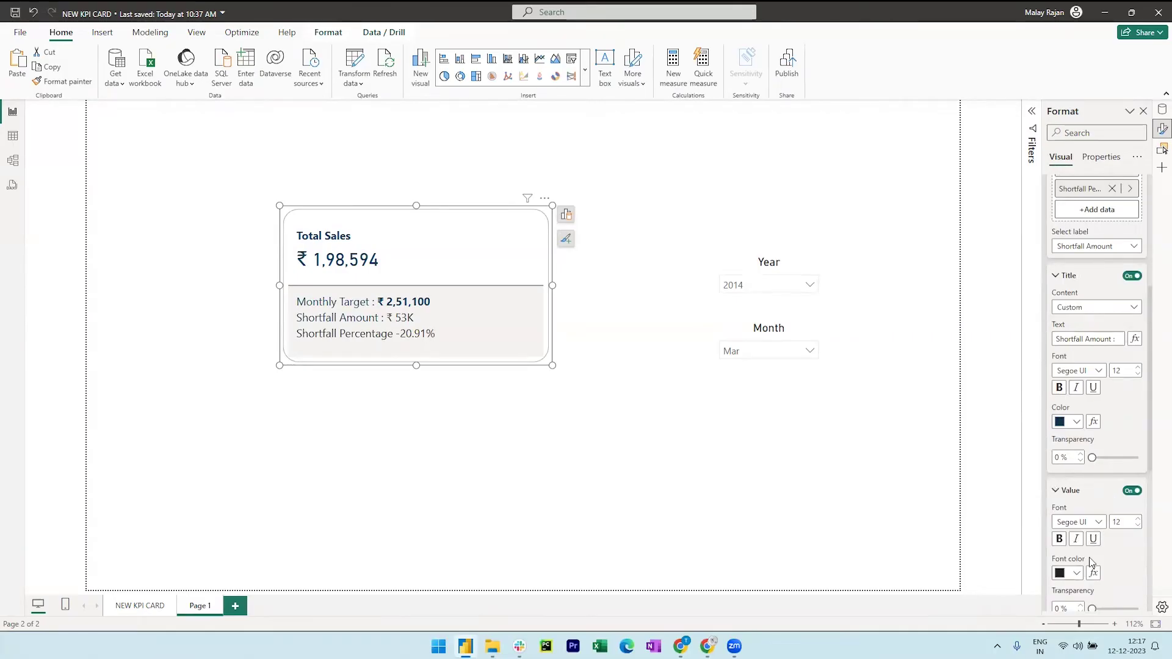
{"action": "scroll", "coordinate": [1080, 539], "scroll_direction": "down", "scroll_amount": 1}
{"action": "left_click", "coordinate": [1082, 557]}
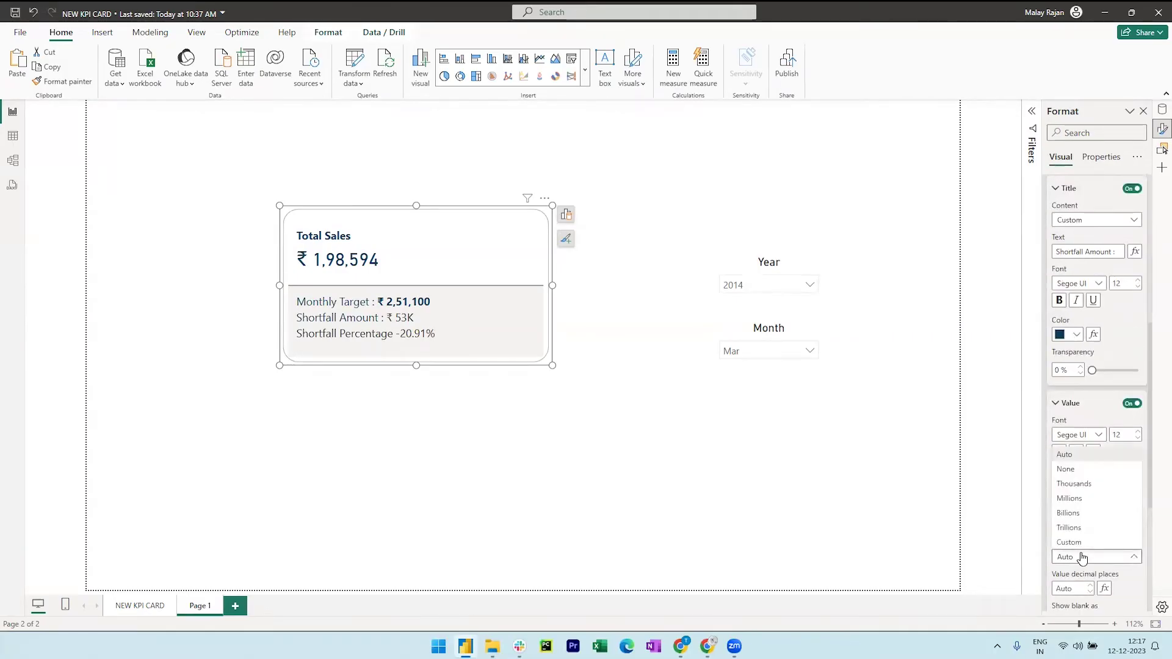
{"action": "left_click", "coordinate": [1076, 471]}
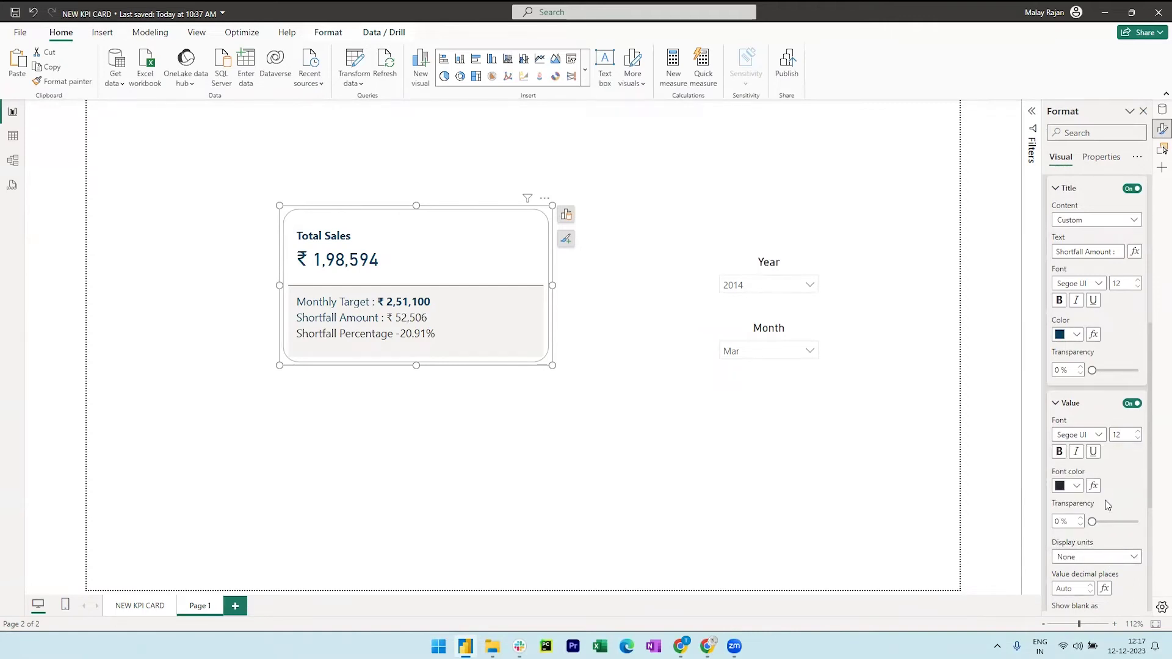
{"action": "left_click", "coordinate": [1077, 487]}
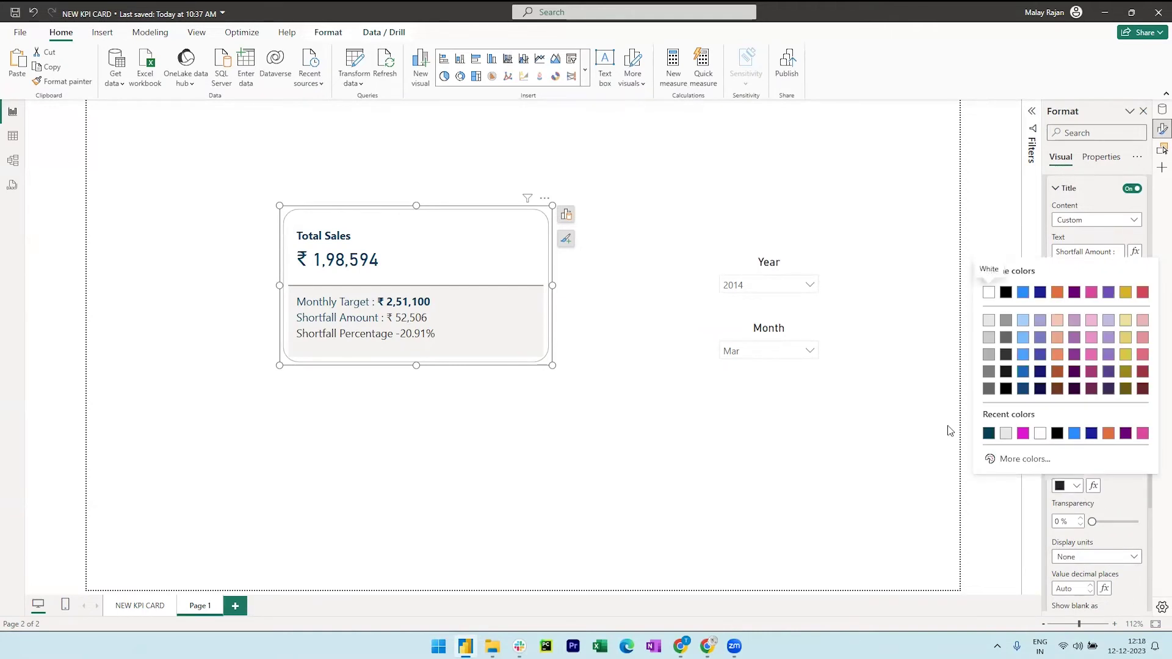
{"action": "left_click", "coordinate": [987, 433]}
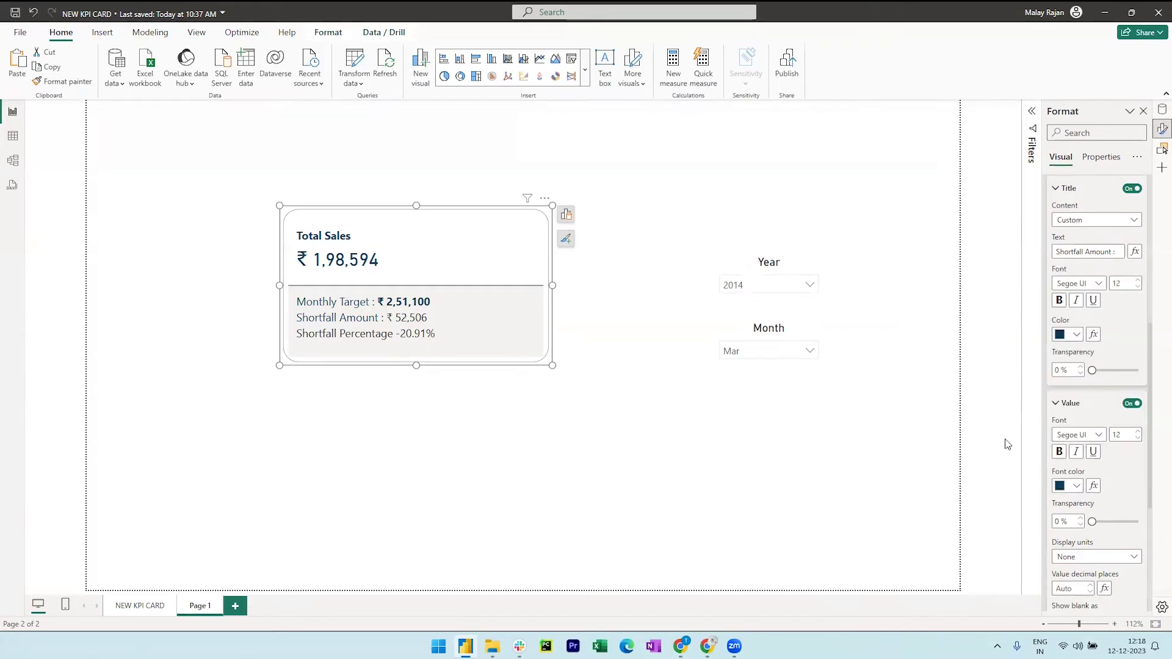
{"action": "left_click", "coordinate": [1060, 452]}
Switch the Shortfall Percentage title to custom text 'Shortfall Percentage :' coloured dark blue.
{"action": "scroll", "coordinate": [1117, 438], "scroll_direction": "up", "scroll_amount": 3}
{"action": "left_click", "coordinate": [1093, 334]}
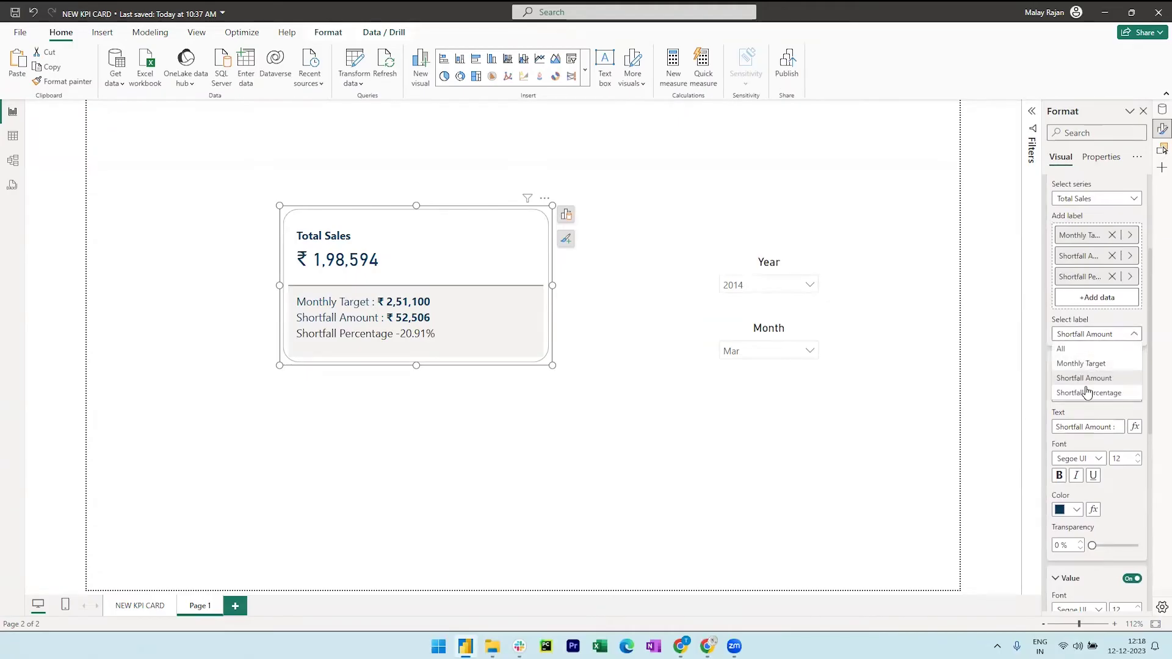
{"action": "left_click", "coordinate": [1087, 393]}
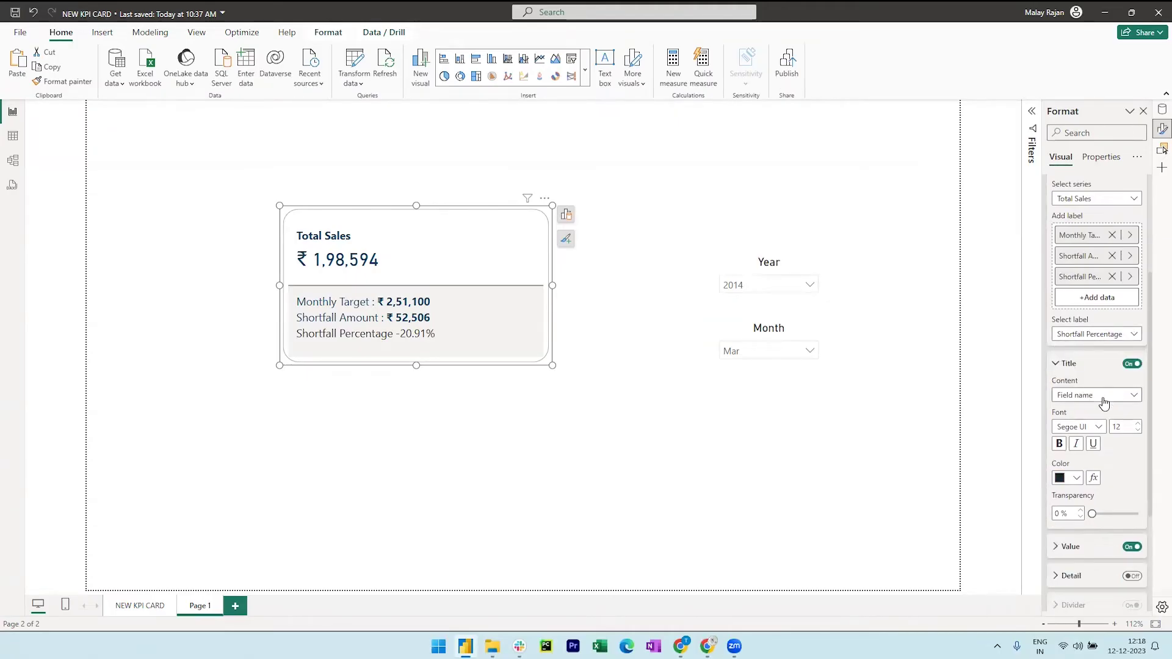
{"action": "left_click", "coordinate": [1106, 397]}
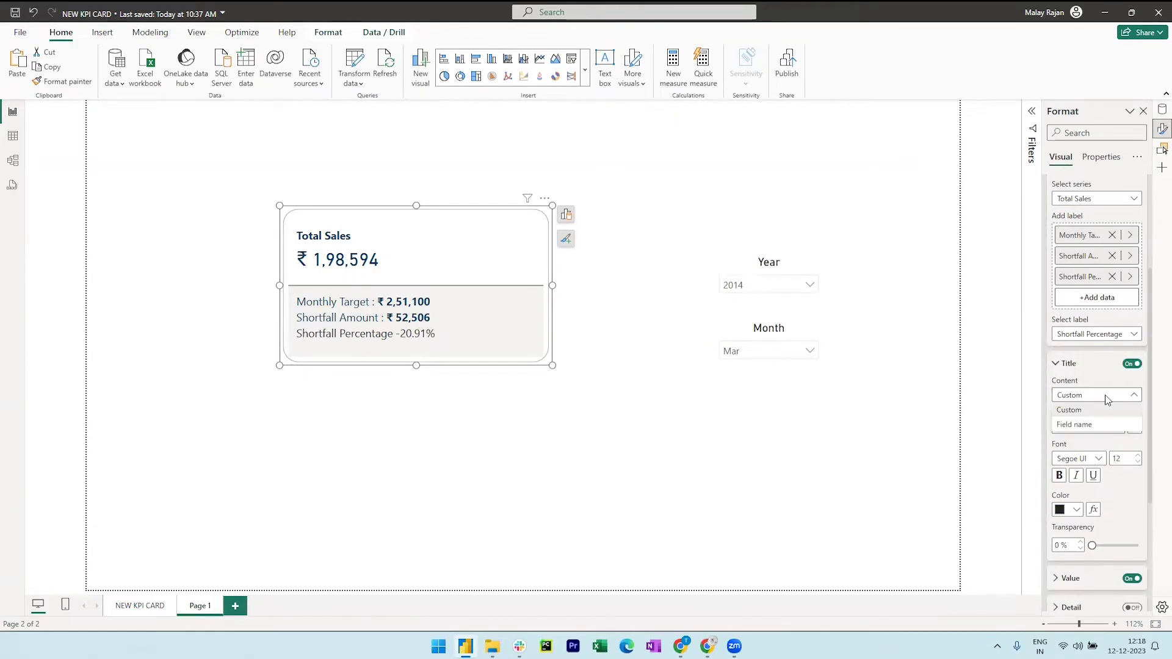
{"action": "left_click", "coordinate": [1098, 425]}
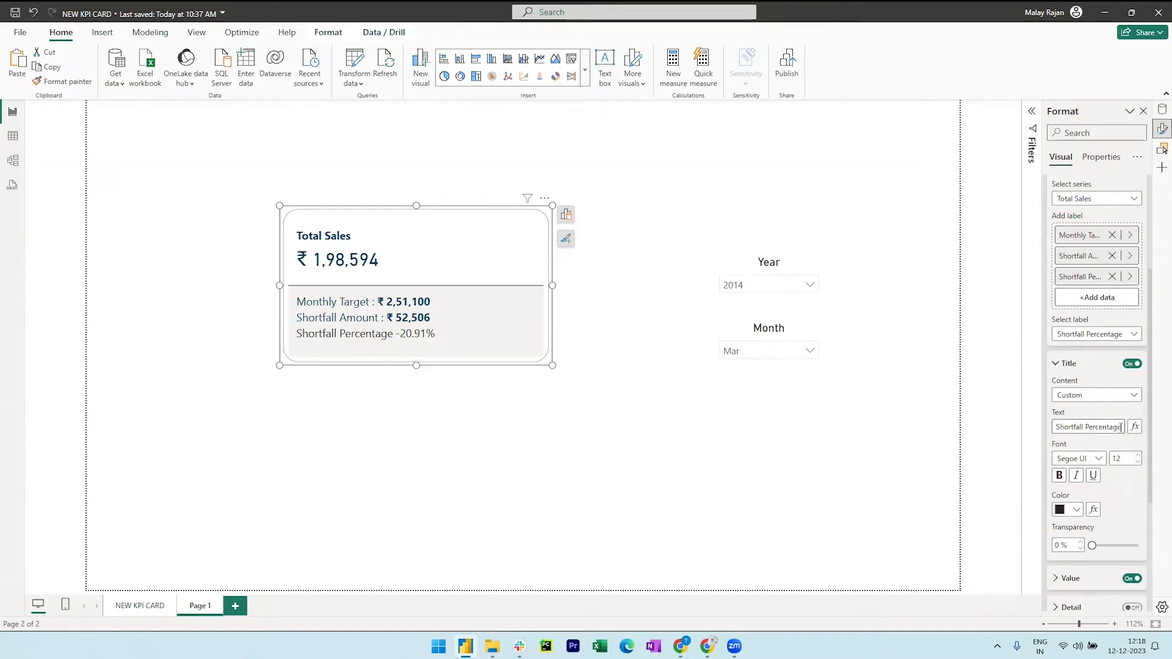
{"action": "type", "text": ":"}
{"action": "left_click", "coordinate": [1075, 510]}
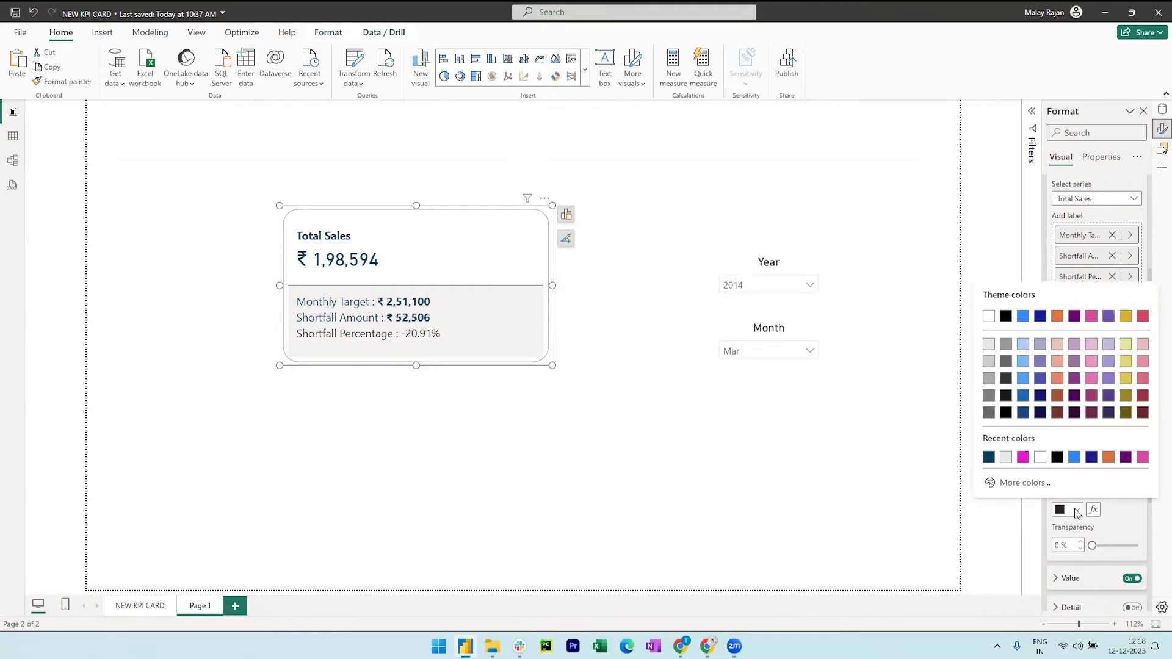
{"action": "left_click", "coordinate": [990, 459]}
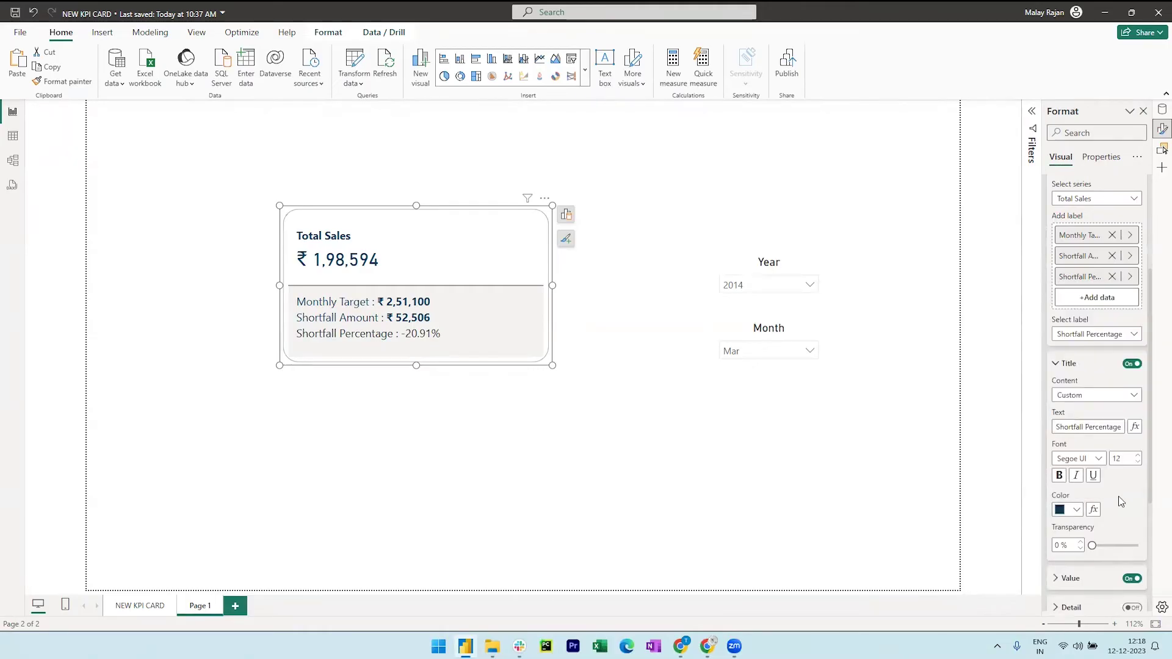
{"action": "scroll", "coordinate": [1117, 506], "scroll_direction": "down", "scroll_amount": 3}
{"action": "left_click", "coordinate": [1076, 491]}
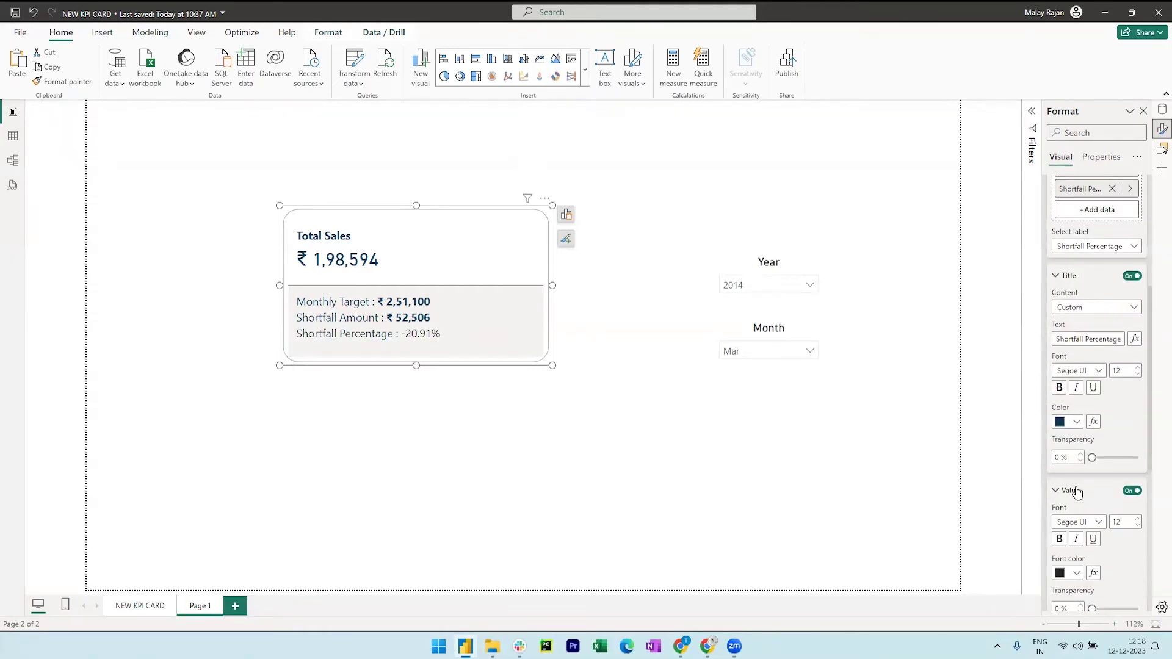
{"action": "scroll", "coordinate": [1079, 495], "scroll_direction": "down", "scroll_amount": 3}
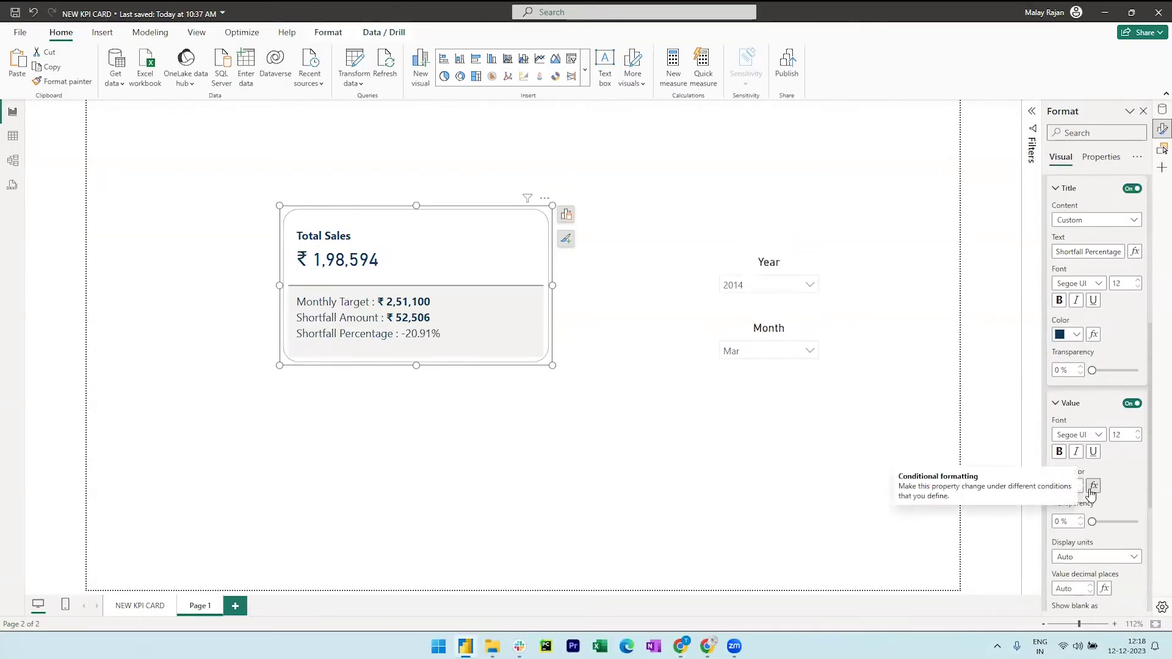
Apply Field value conditional font colour from the Shortfall % Color measure to the Shortfall Percentage value.
{"action": "left_click", "coordinate": [1092, 486]}
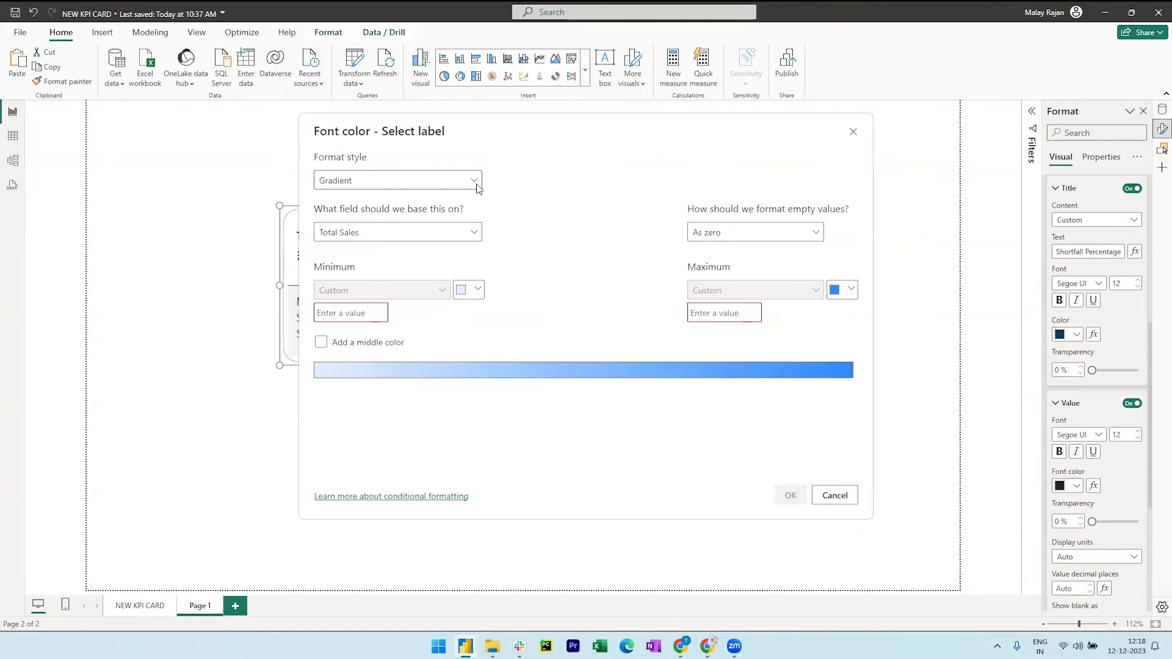
{"action": "left_click", "coordinate": [474, 182]}
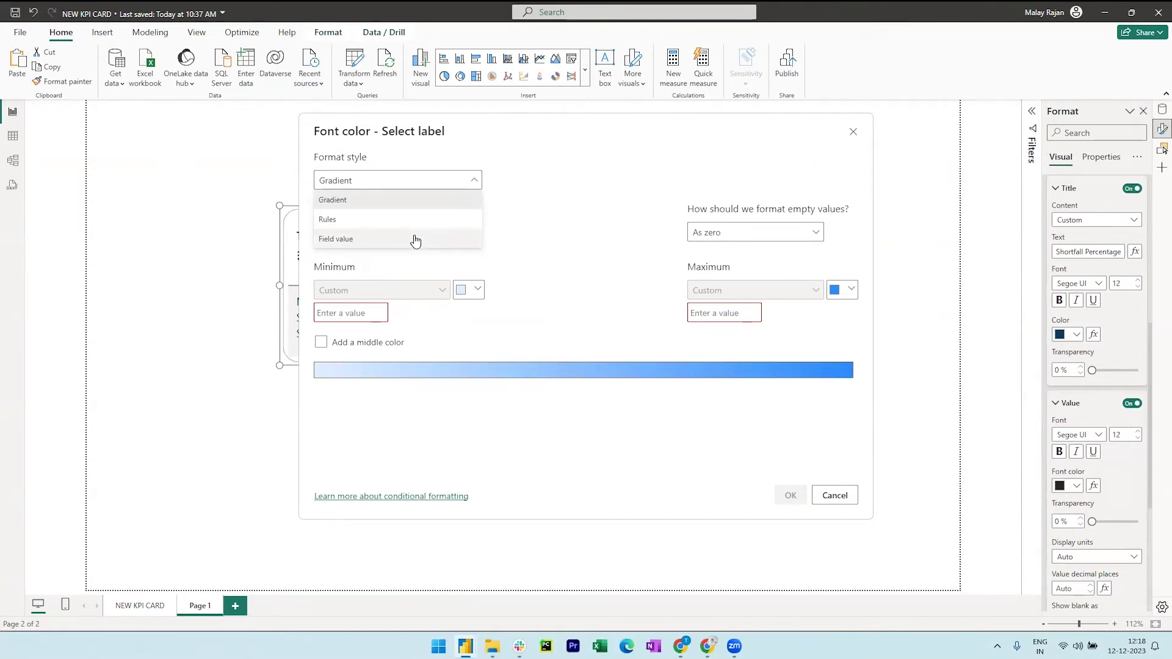
{"action": "left_click", "coordinate": [415, 239]}
{"action": "left_click", "coordinate": [475, 233]}
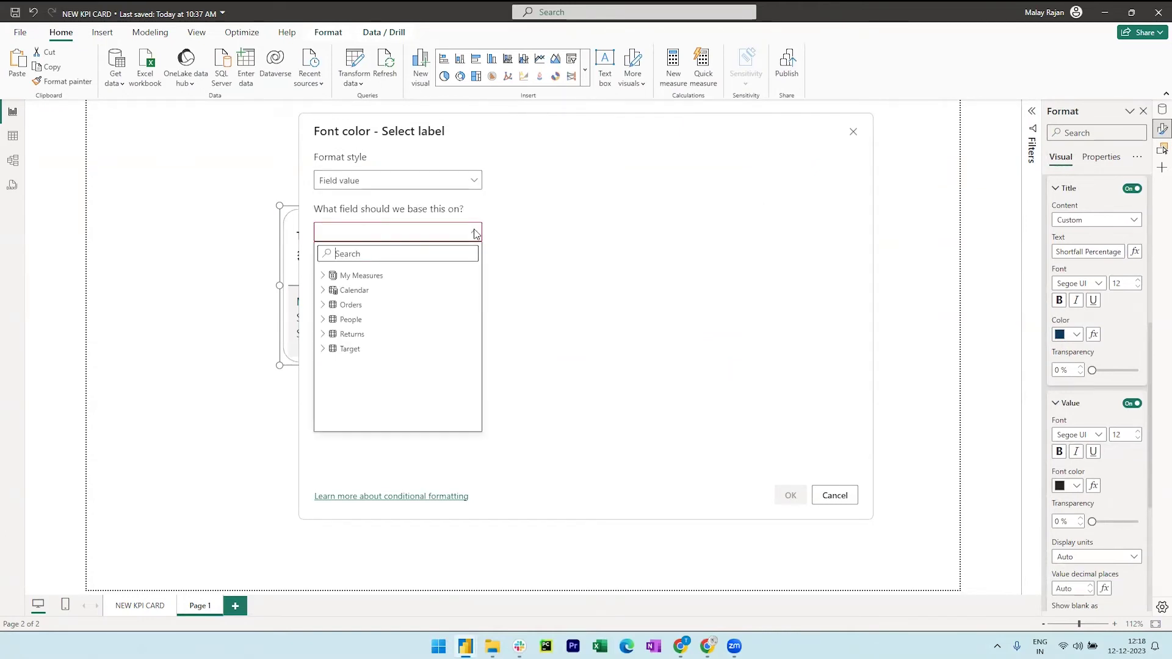
{"action": "left_click", "coordinate": [323, 276]}
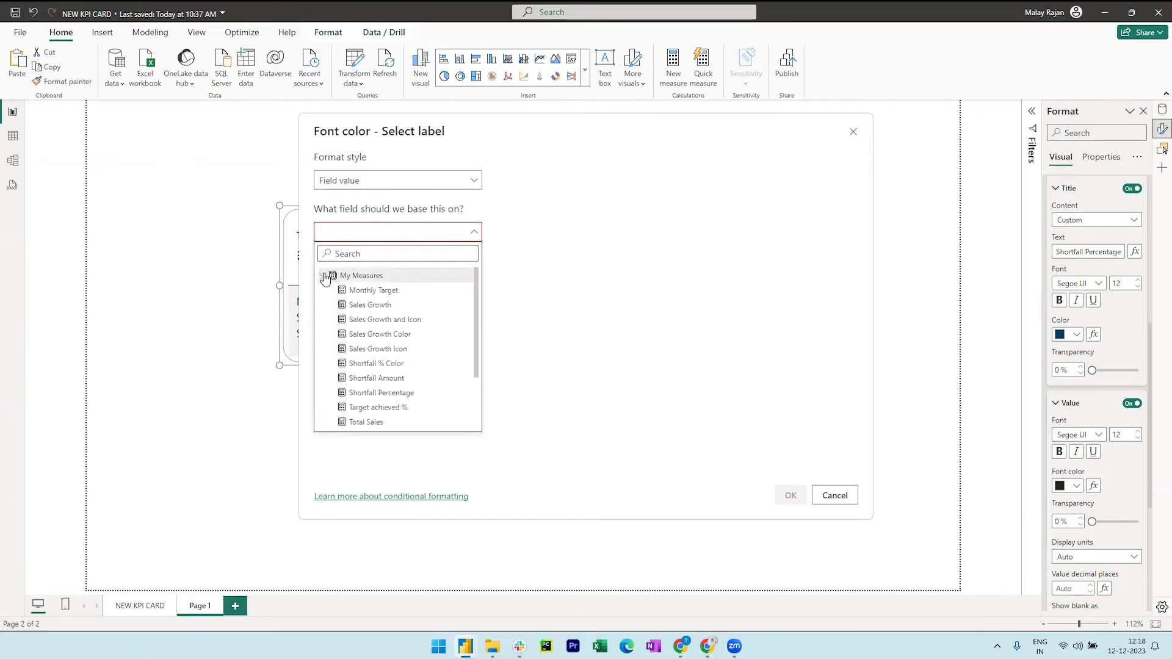
{"action": "left_click", "coordinate": [396, 364]}
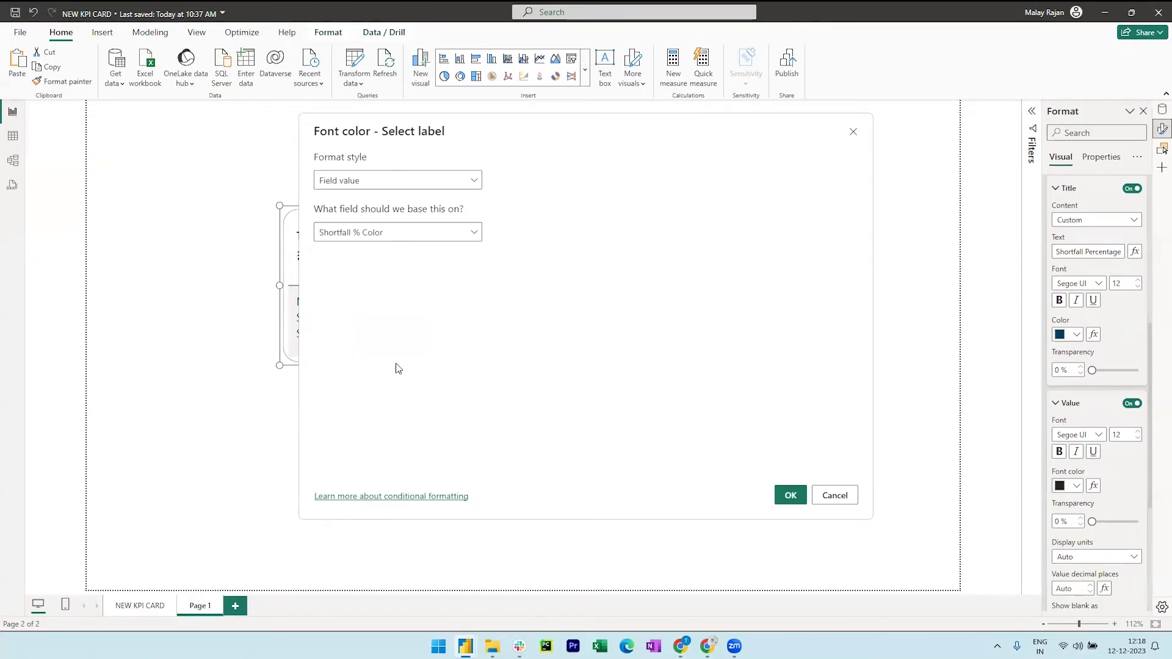
{"action": "left_click", "coordinate": [791, 495]}
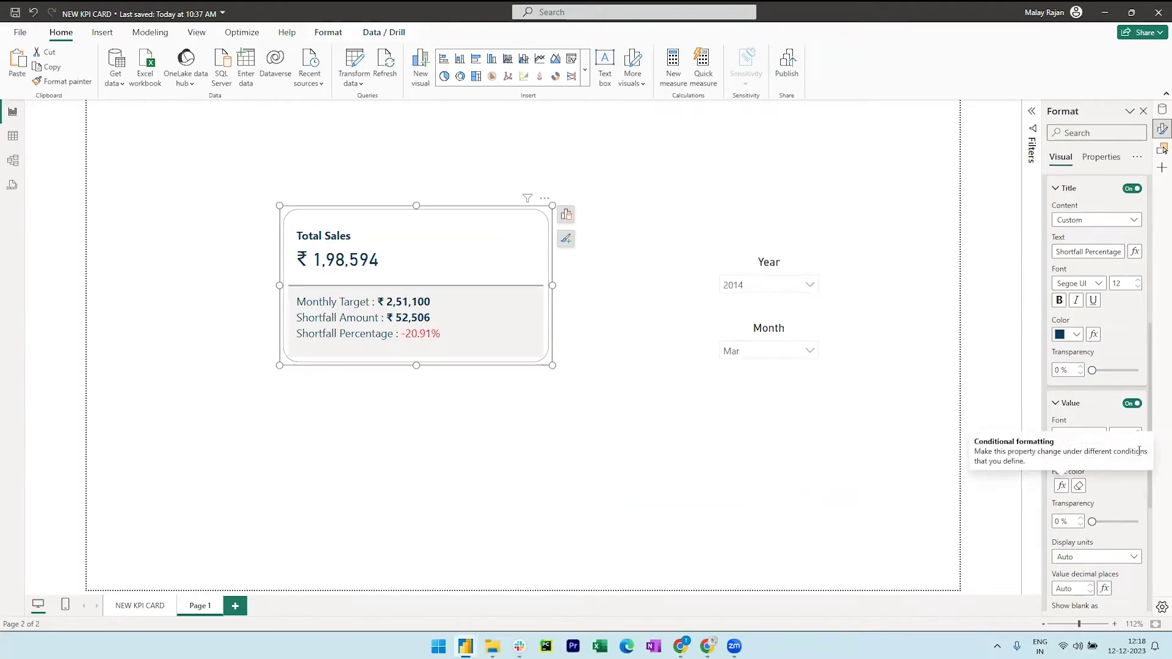
Turn on a drop shadow for the card in the Cards settings.
{"action": "scroll", "coordinate": [1100, 479], "scroll_direction": "down", "scroll_amount": 3}
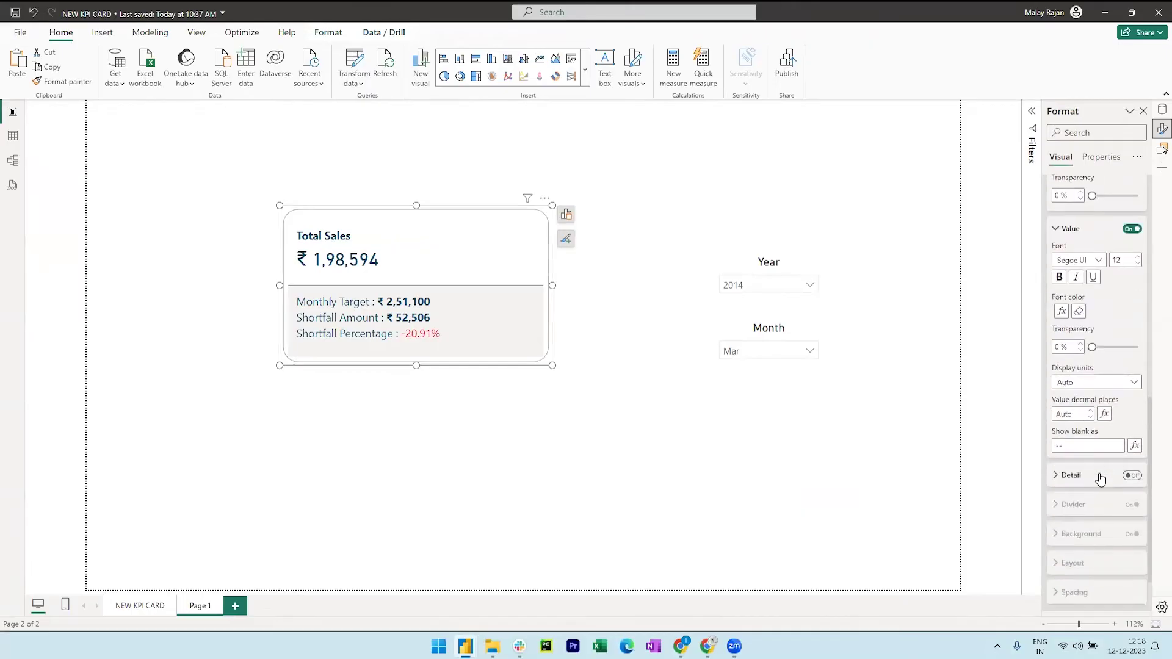
{"action": "scroll", "coordinate": [1099, 464], "scroll_direction": "up", "scroll_amount": 6}
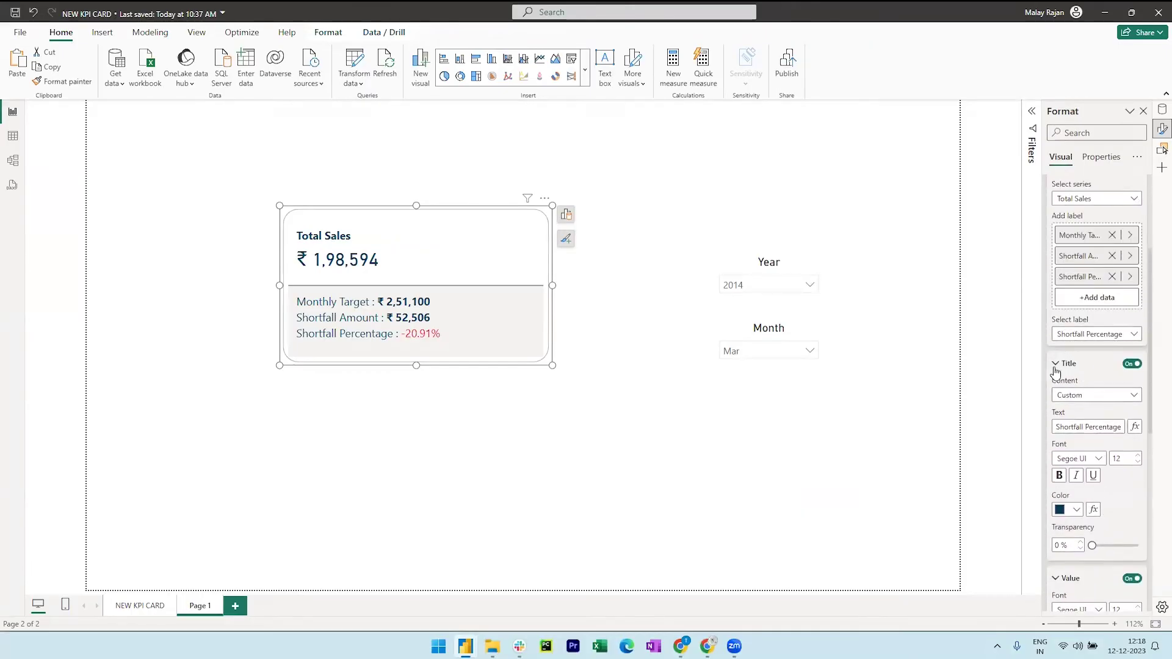
{"action": "scroll", "coordinate": [1062, 336], "scroll_direction": "up", "scroll_amount": 3}
{"action": "left_click", "coordinate": [1051, 313]}
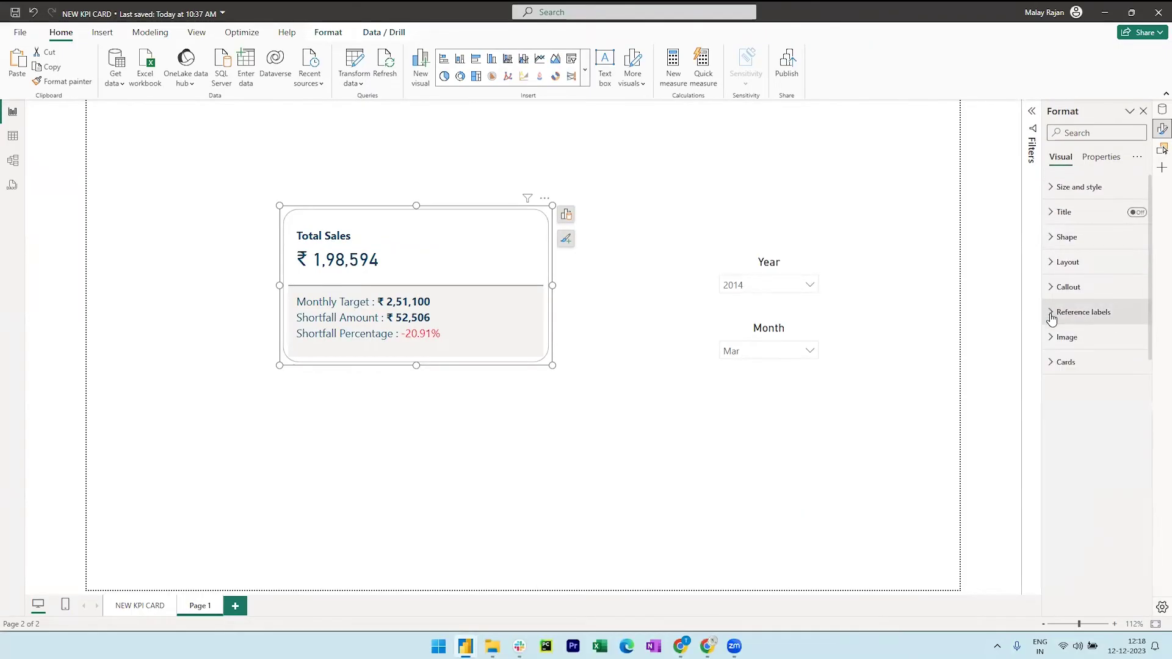
{"action": "left_click", "coordinate": [1049, 365]}
{"action": "scroll", "coordinate": [1085, 449], "scroll_direction": "down", "scroll_amount": 1}
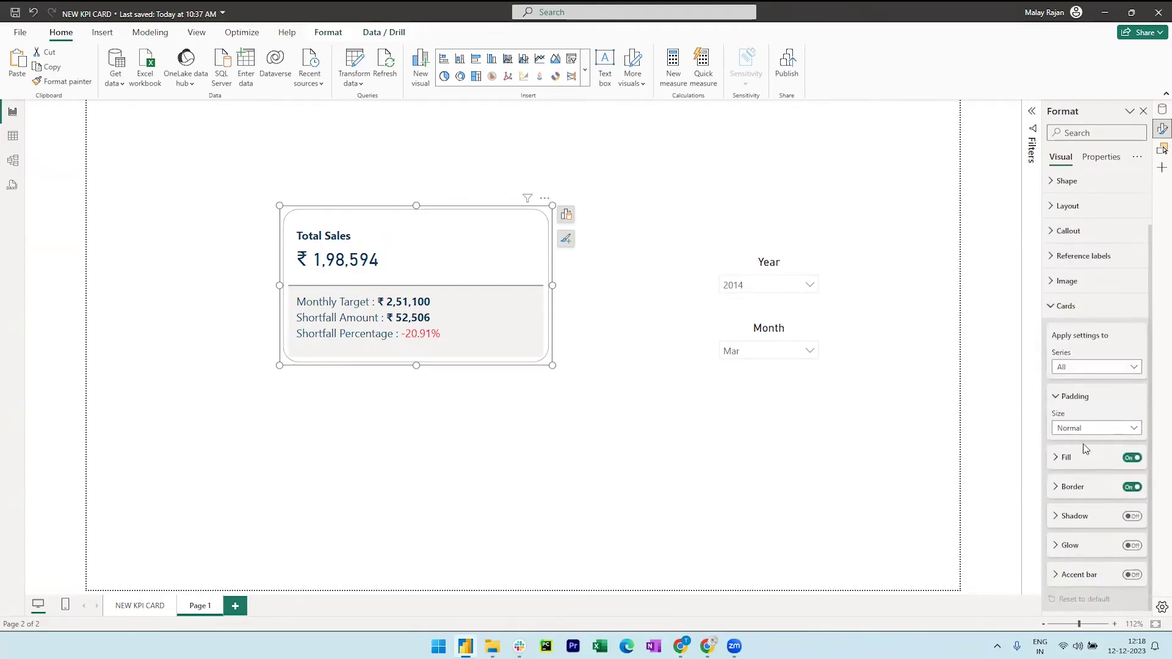
{"action": "left_click", "coordinate": [1132, 517]}
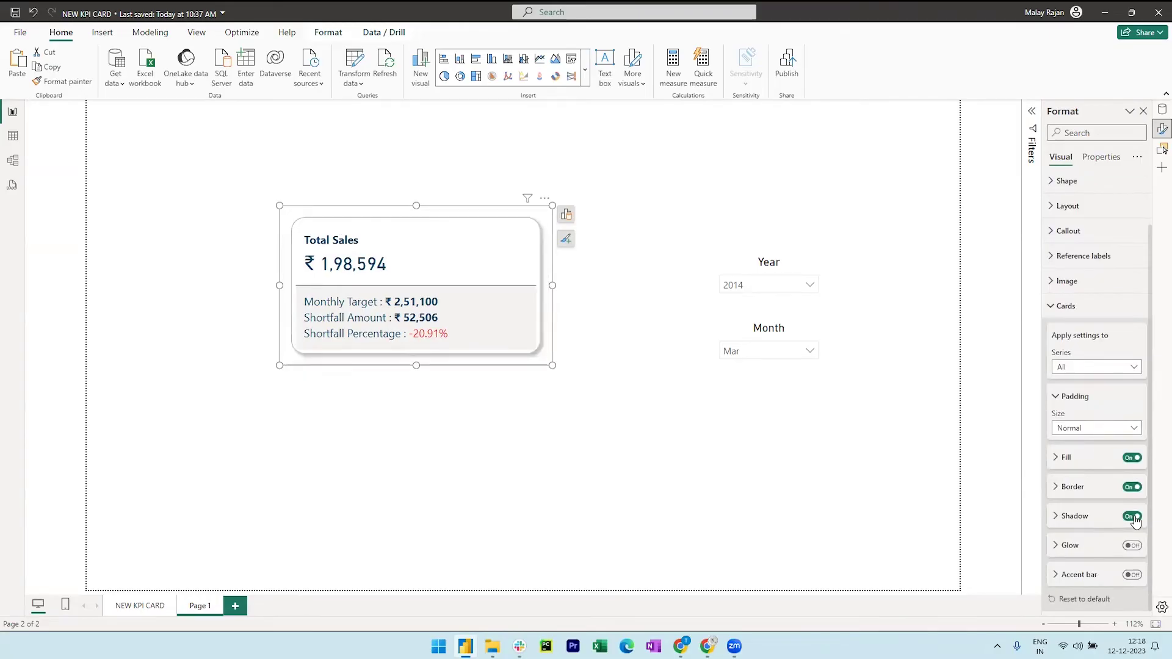
Add a dark navy accent bar 5 px wide along the card's left edge.
{"action": "left_click", "coordinate": [1130, 576]}
{"action": "left_click", "coordinate": [1080, 575]}
{"action": "left_click", "coordinate": [1076, 504]}
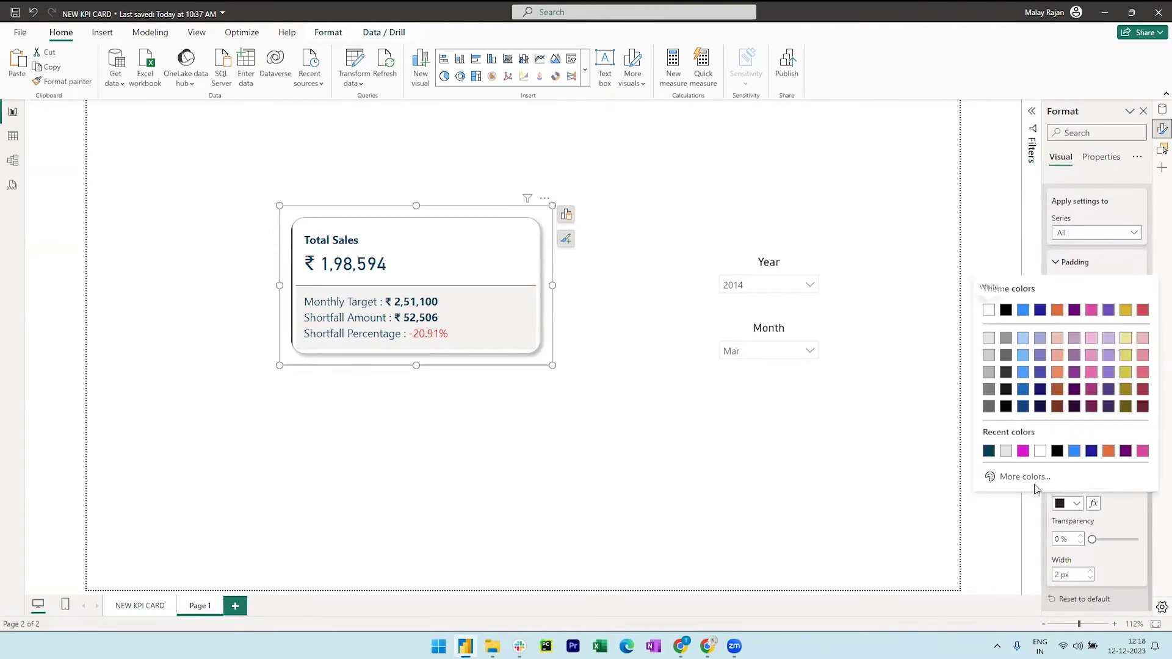
{"action": "left_click", "coordinate": [990, 460]}
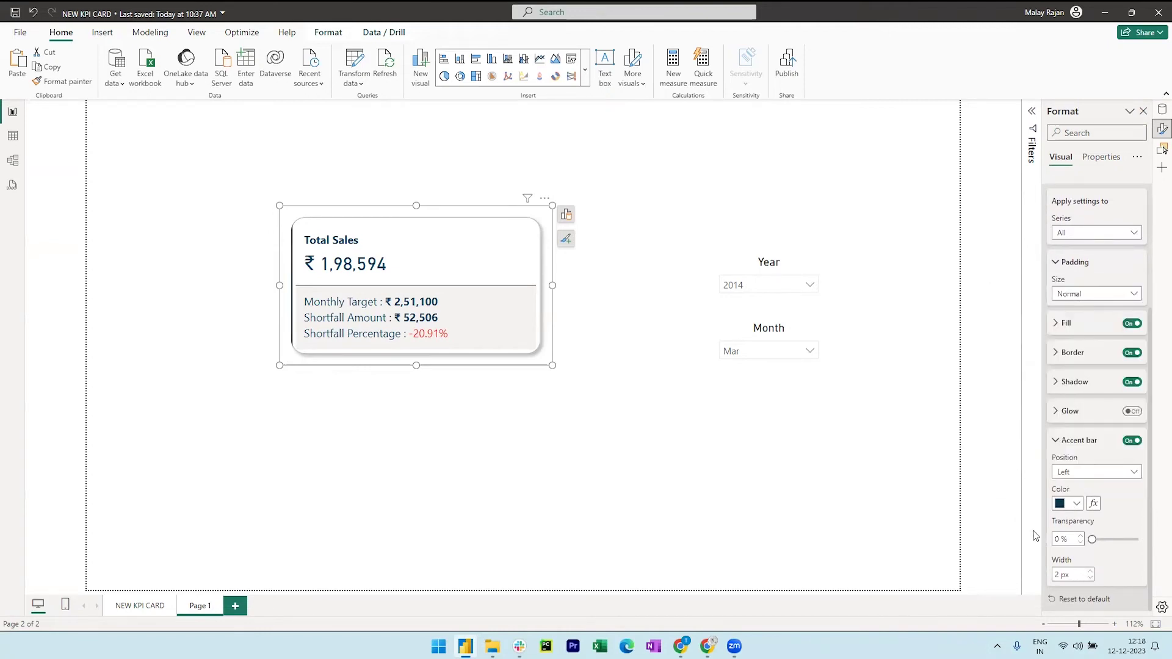
{"action": "left_click", "coordinate": [1090, 572]}
{"action": "left_click", "coordinate": [1090, 572]}
{"action": "left_click", "coordinate": [1090, 572]}
{"action": "left_click", "coordinate": [758, 465]}
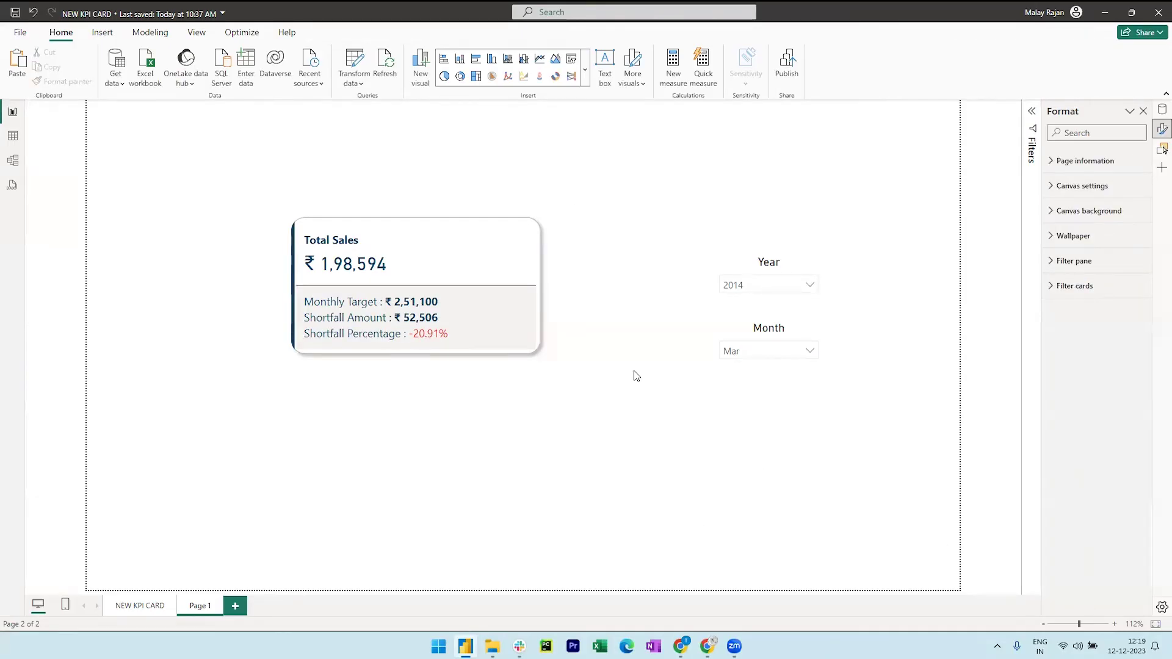
Insert a gauge at the upper right with Total Sales as value and Monthly Target as maximum.
{"action": "left_click", "coordinate": [586, 79]}
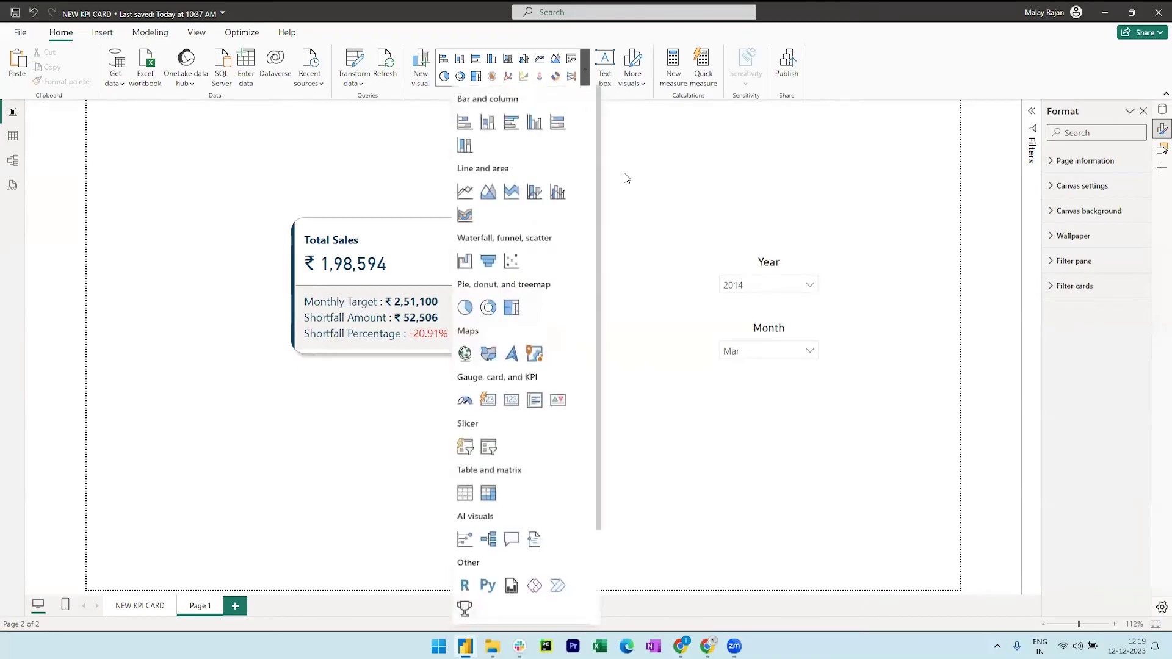
{"action": "left_click", "coordinate": [463, 406]}
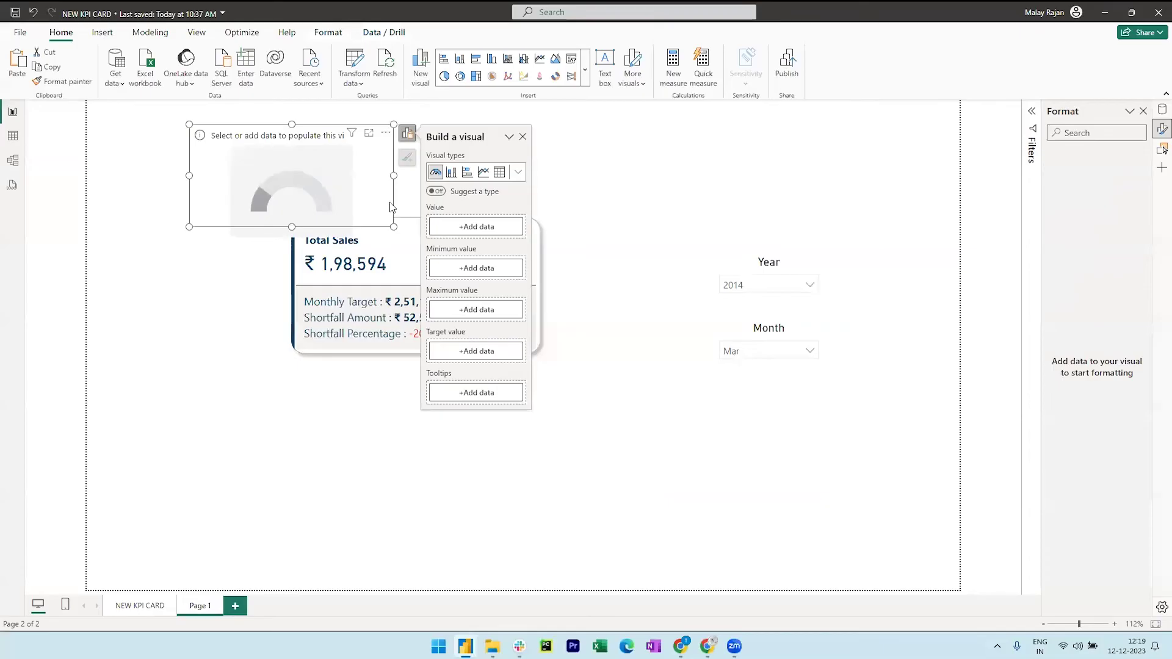
{"action": "left_click_drag", "start_coordinate": [391, 206], "coordinate": [778, 208]}
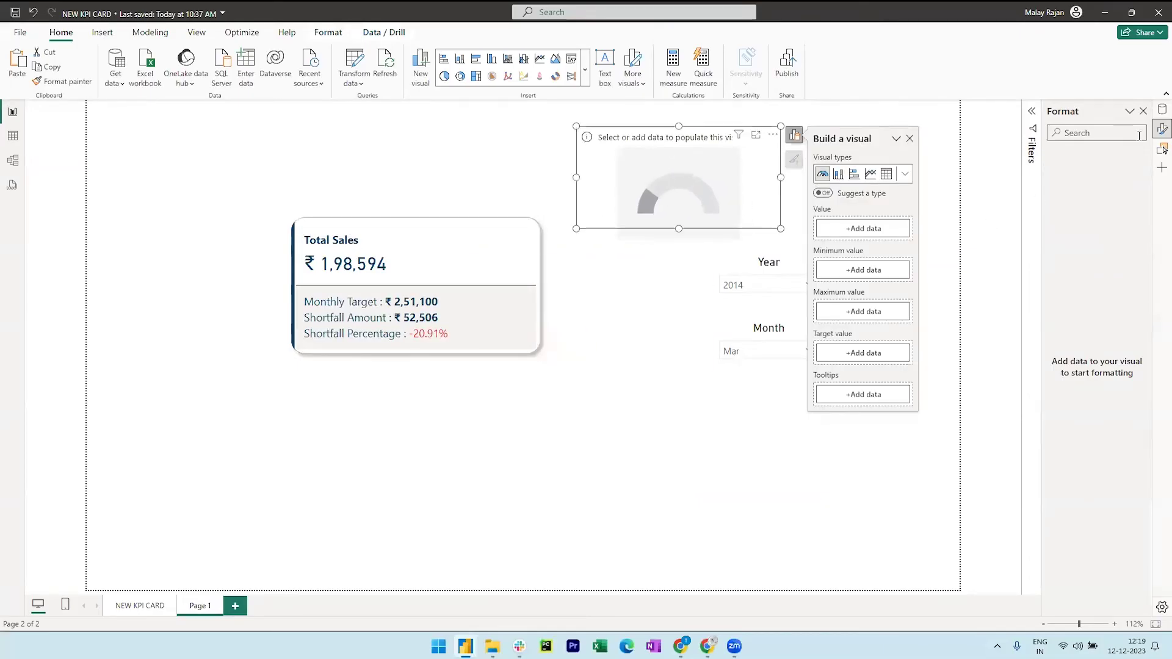
{"action": "left_click", "coordinate": [1162, 110]}
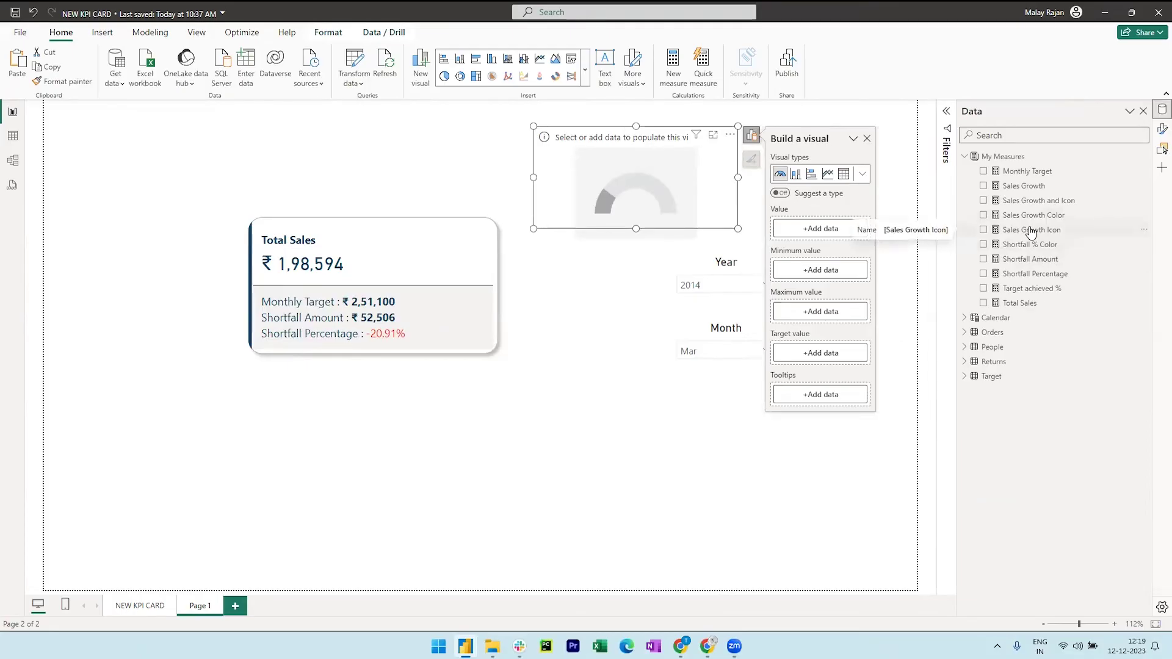
{"action": "left_click_drag", "start_coordinate": [1034, 311], "coordinate": [834, 238]}
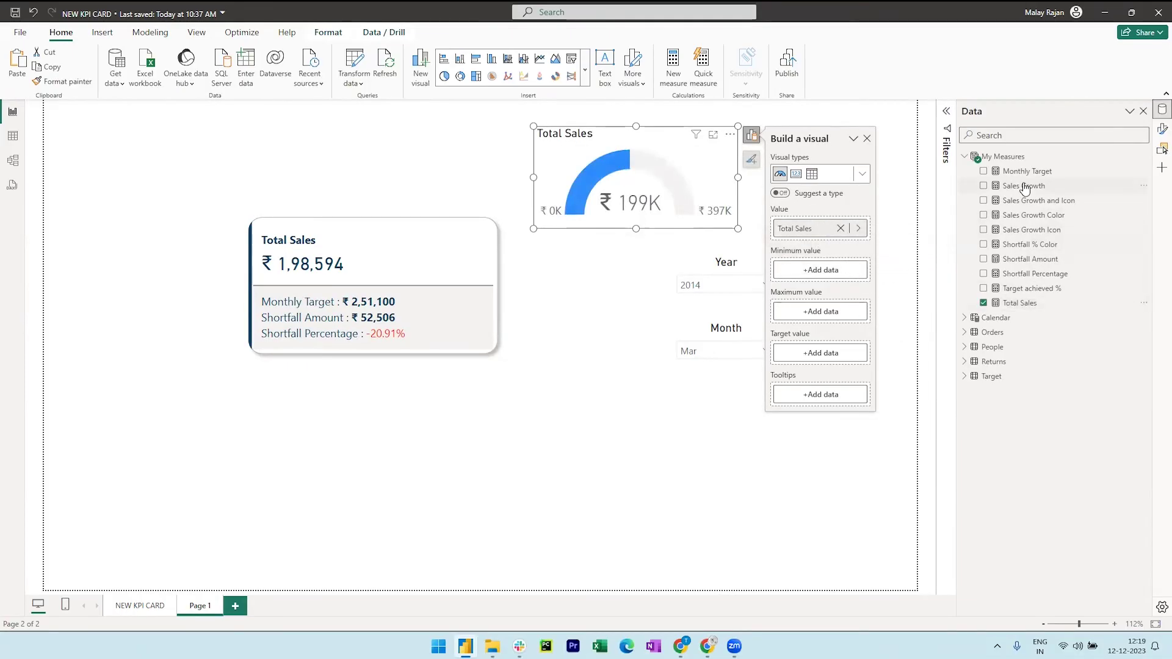
{"action": "left_click_drag", "start_coordinate": [1028, 173], "coordinate": [835, 318]}
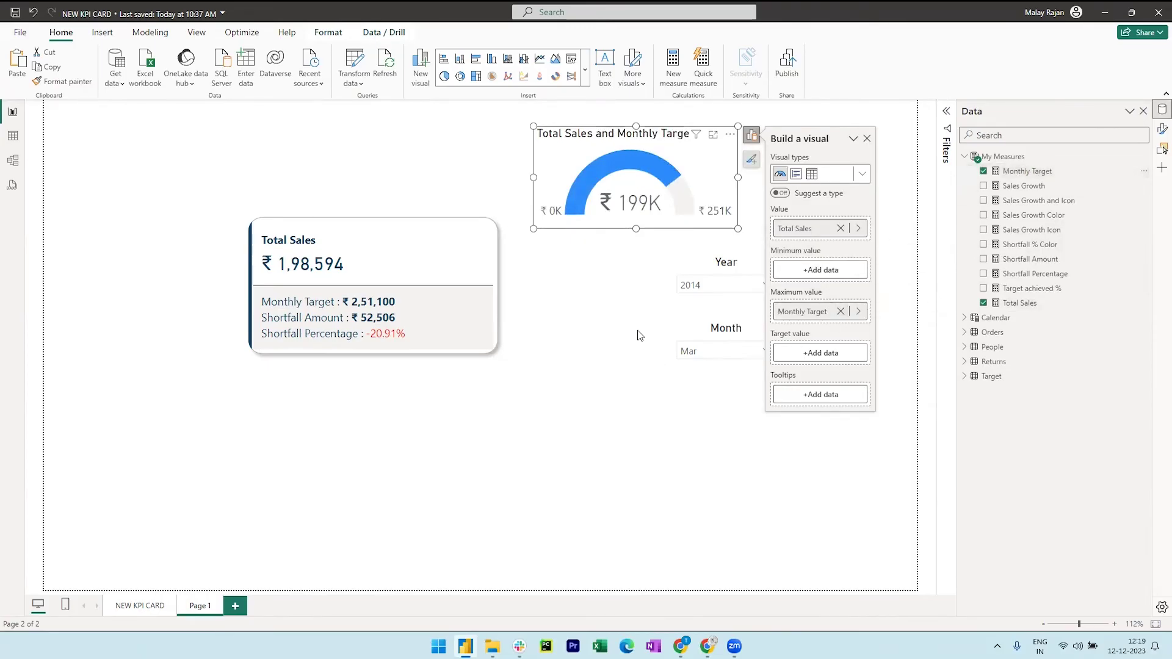
Turn off the gauge's title, data labels and callout value, and fill it magenta.
{"action": "left_click", "coordinate": [1159, 131]}
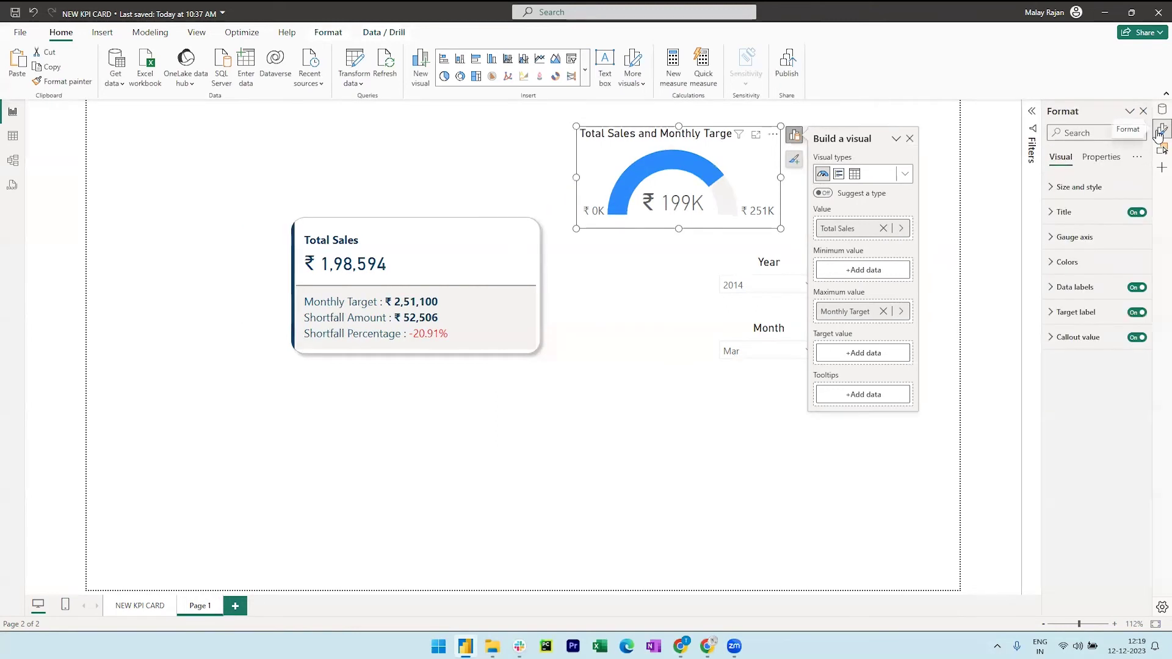
{"action": "left_click", "coordinate": [1089, 188]}
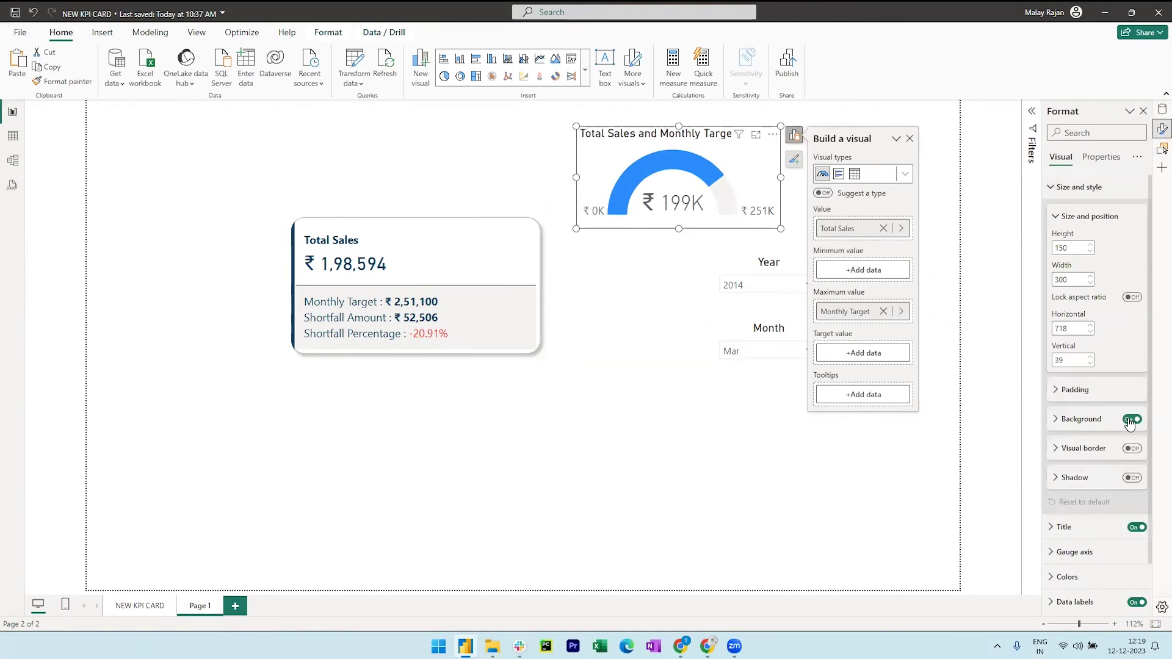
{"action": "left_click", "coordinate": [1048, 188]}
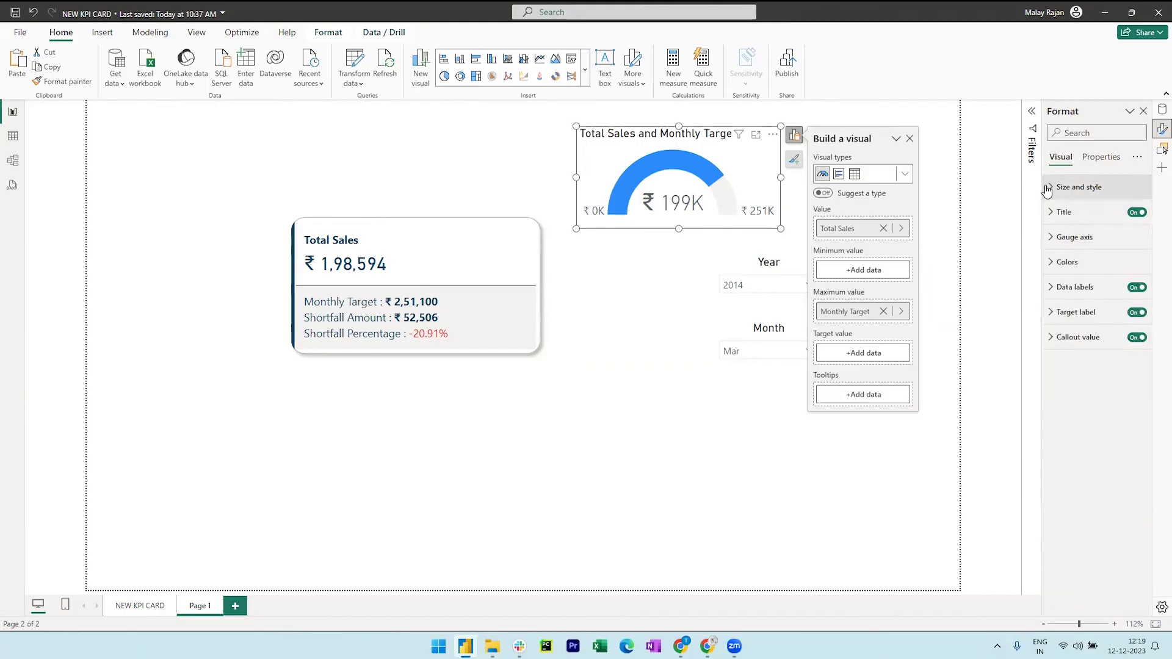
{"action": "left_click", "coordinate": [1136, 213]}
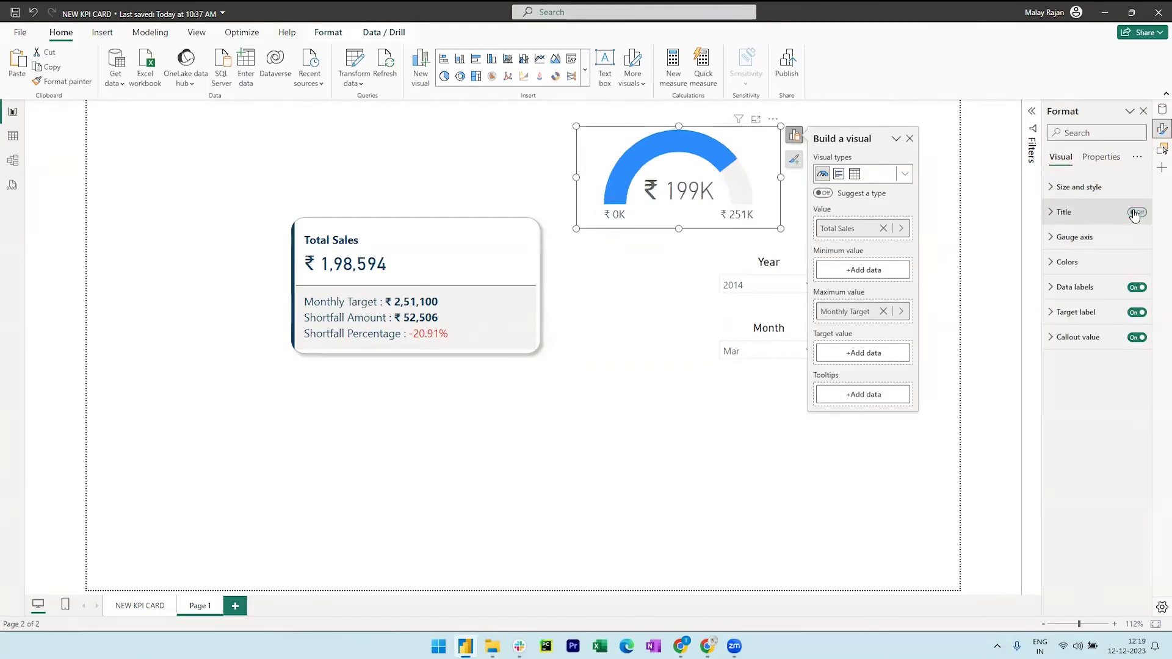
{"action": "left_click", "coordinate": [1137, 288]}
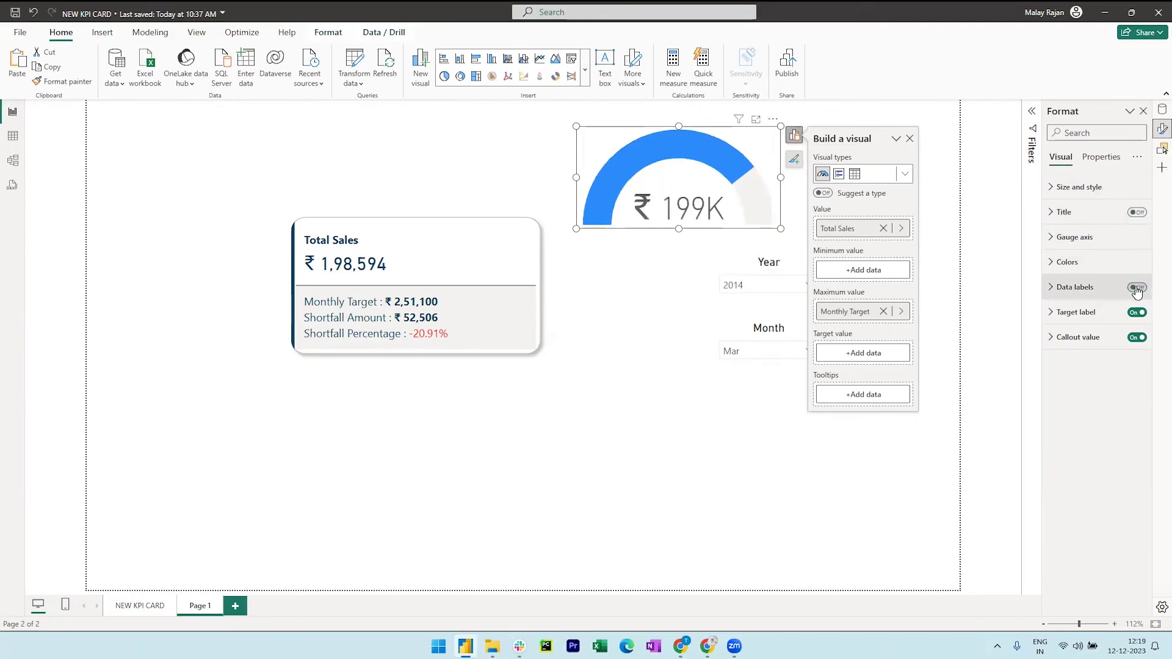
{"action": "left_click", "coordinate": [1137, 338]}
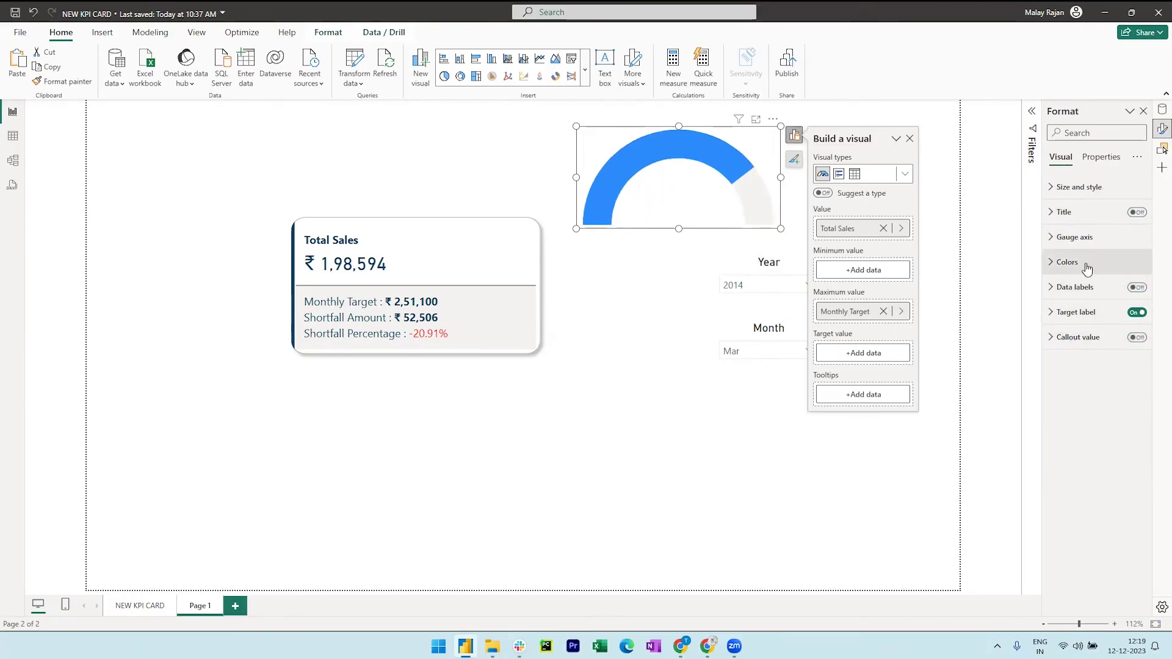
{"action": "left_click", "coordinate": [1067, 262]}
{"action": "left_click", "coordinate": [1075, 303]}
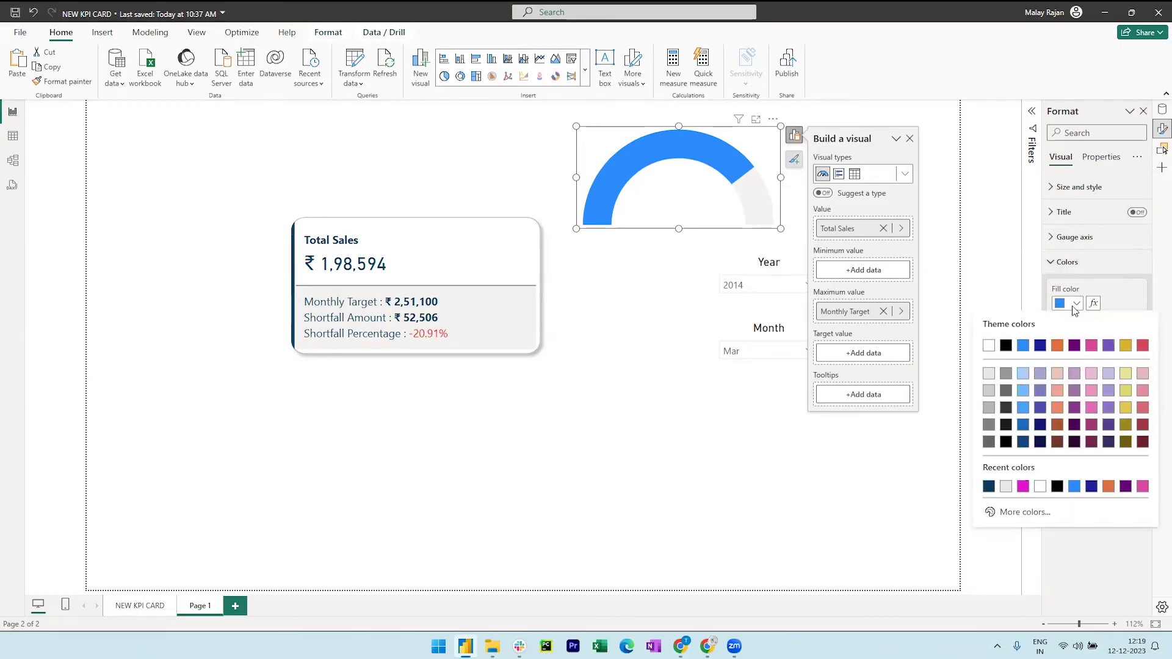
{"action": "left_click", "coordinate": [1023, 487]}
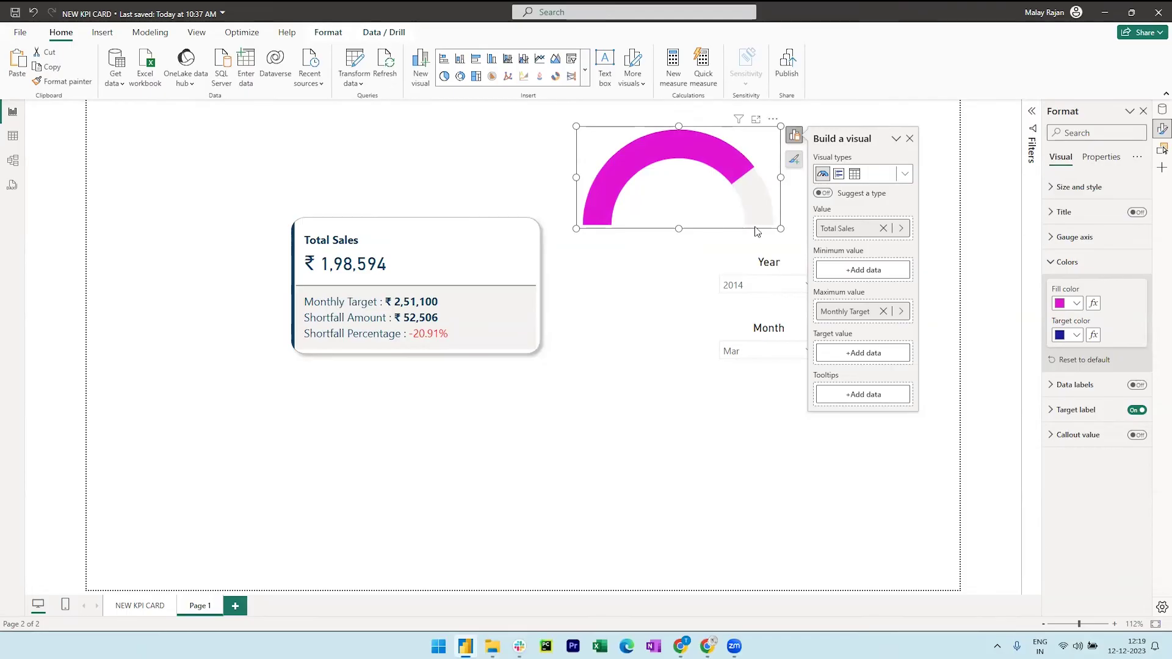
Shrink the magenta gauge and fit it on the card's right, beside the ₹ 1,98,594 value.
{"action": "left_click_drag", "start_coordinate": [780, 229], "coordinate": [720, 198]}
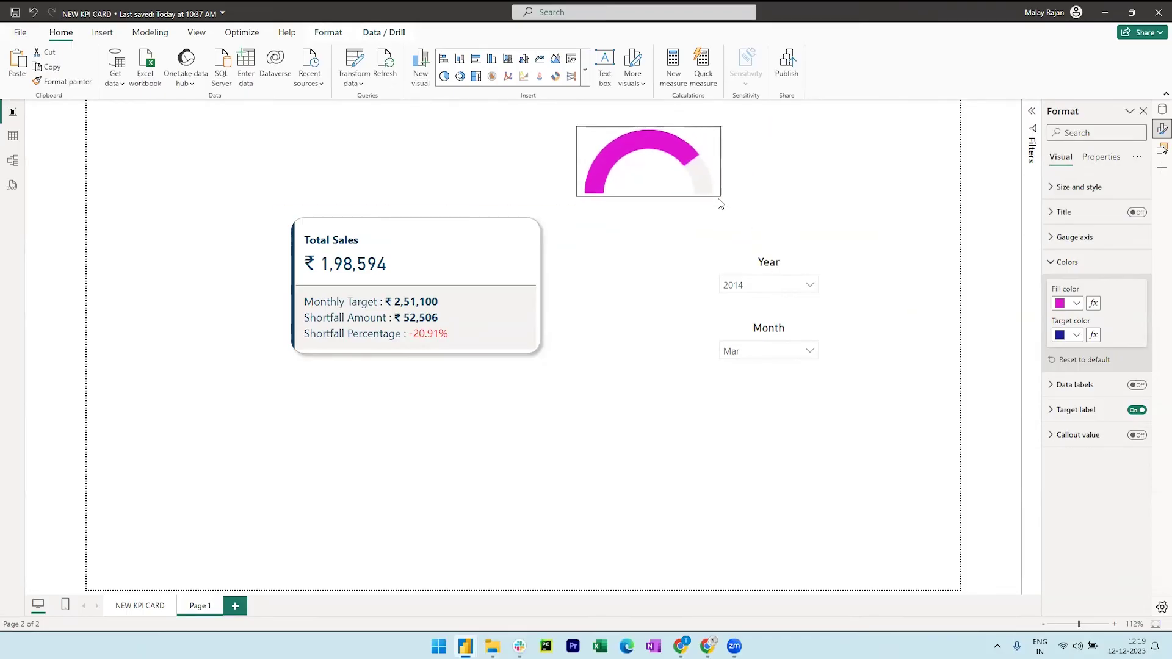
{"action": "left_click_drag", "start_coordinate": [647, 179], "coordinate": [464, 263]}
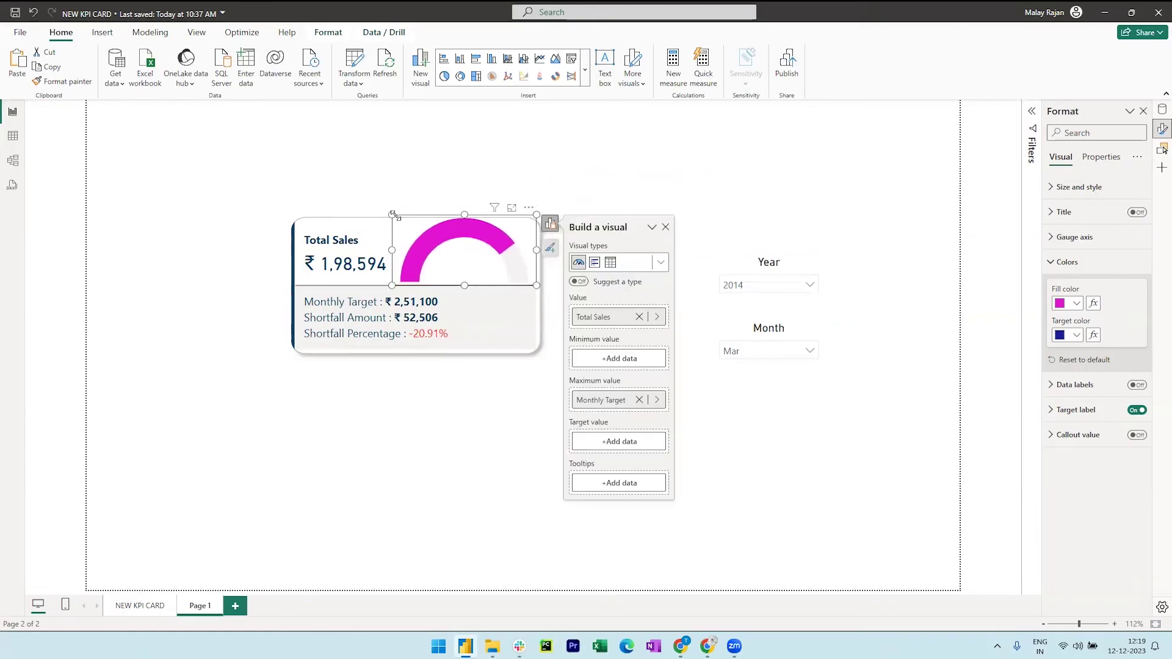
{"action": "mouse_move", "coordinate": [392, 216]}
{"action": "left_mouse_down"}
{"action": "mouse_move", "coordinate": [421, 235]}
{"action": "mouse_move", "coordinate": [410, 229]}
{"action": "left_mouse_up"}
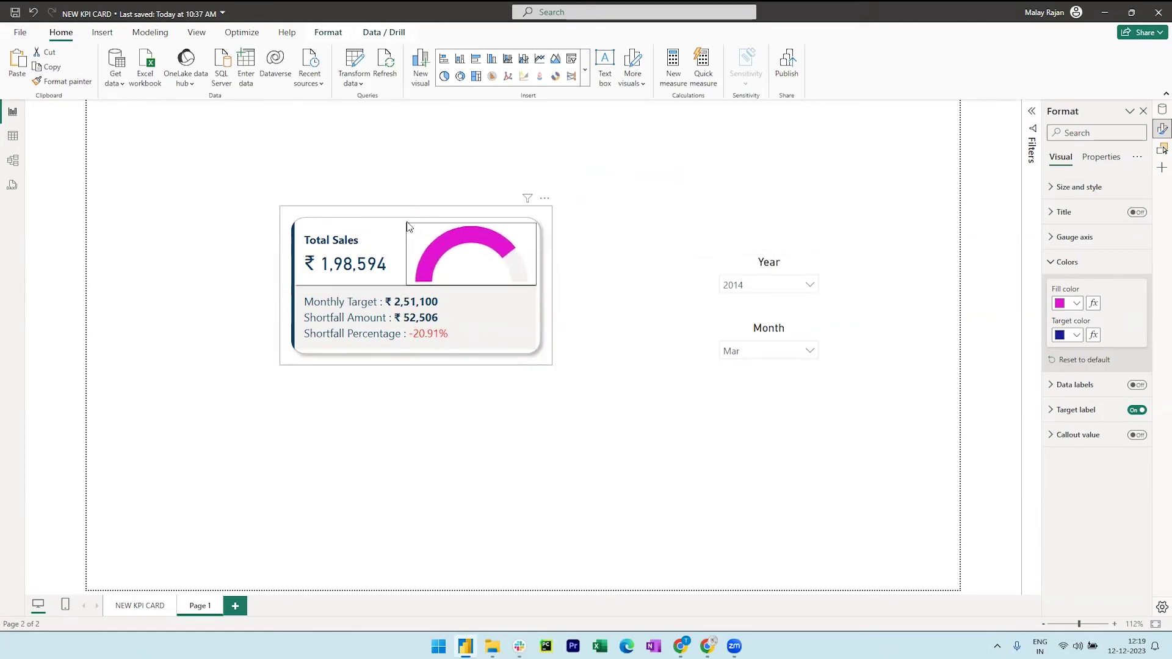
{"action": "left_click", "coordinate": [473, 254]}
{"action": "left_click_drag", "start_coordinate": [478, 257], "coordinate": [471, 257]}
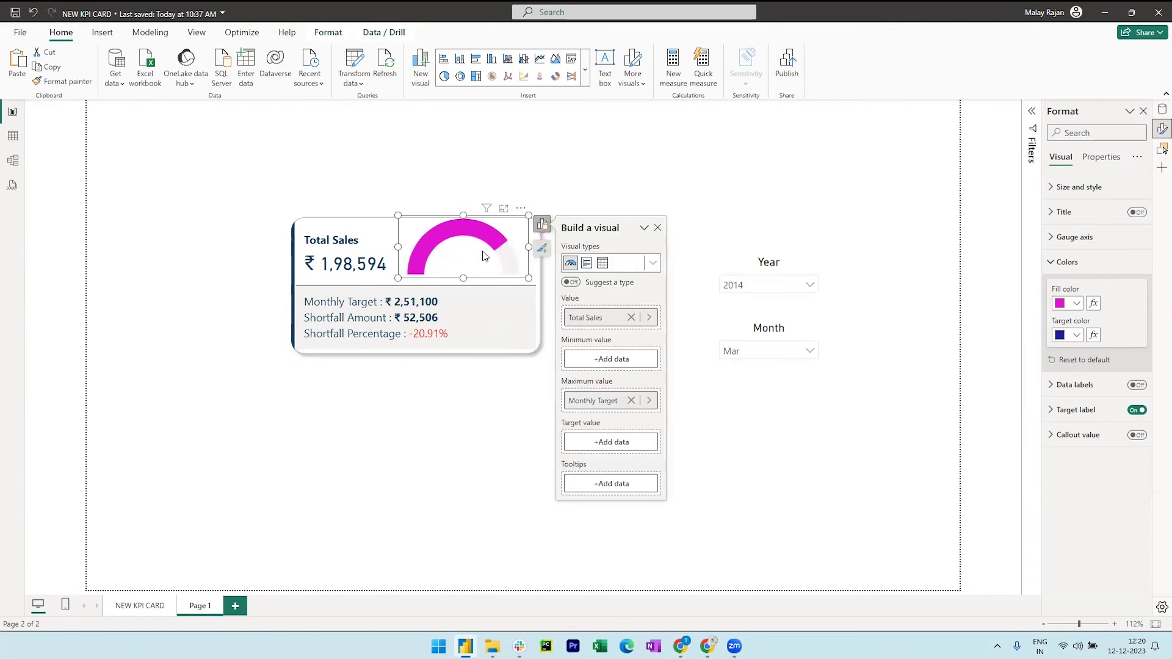
{"action": "key", "text": "Down"}
{"action": "key", "text": "Down"}
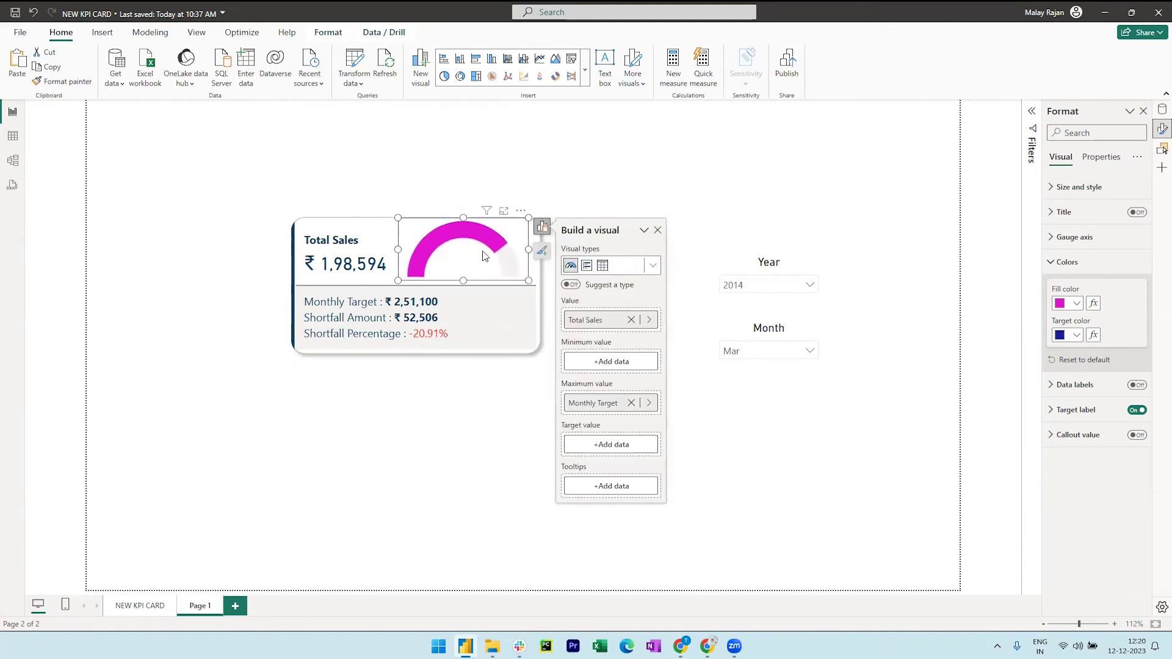
{"action": "left_click", "coordinate": [596, 175]}
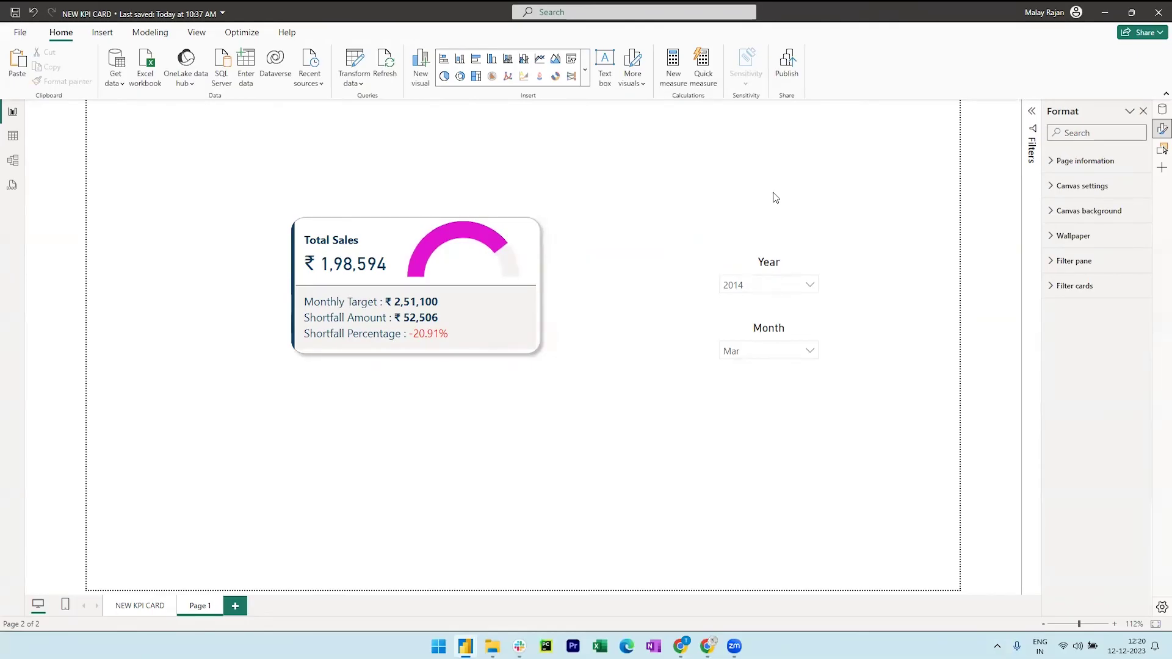
Add a Target achieved % card and turn off its background.
{"action": "left_click", "coordinate": [1162, 109]}
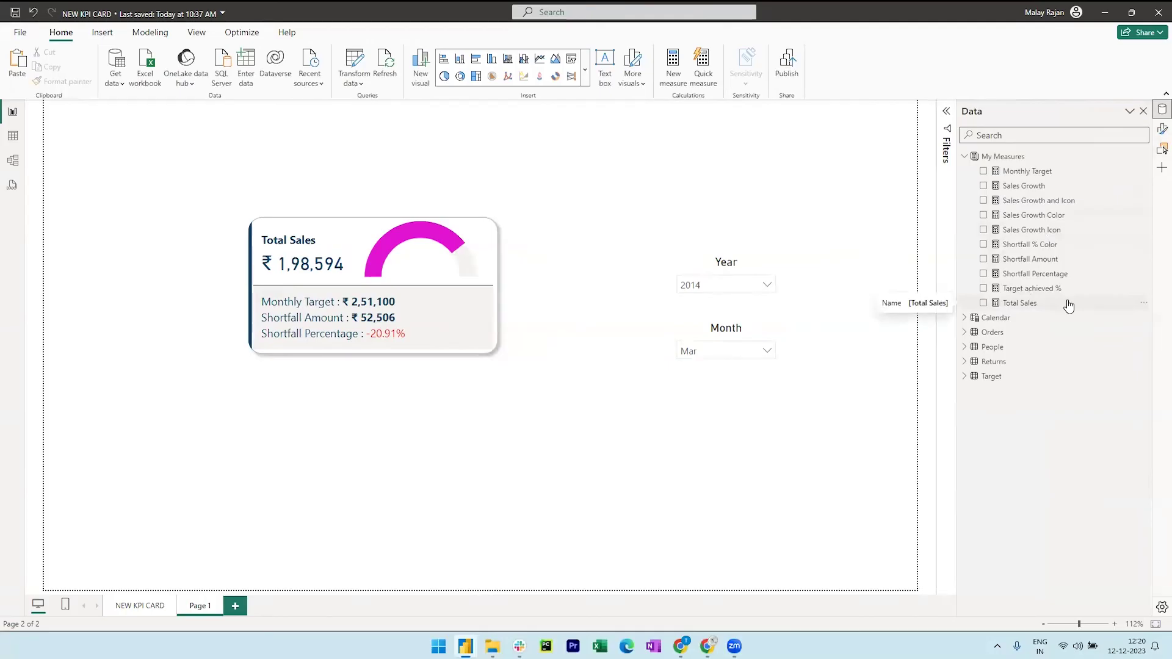
{"action": "left_click_drag", "start_coordinate": [1065, 289], "coordinate": [759, 178]}
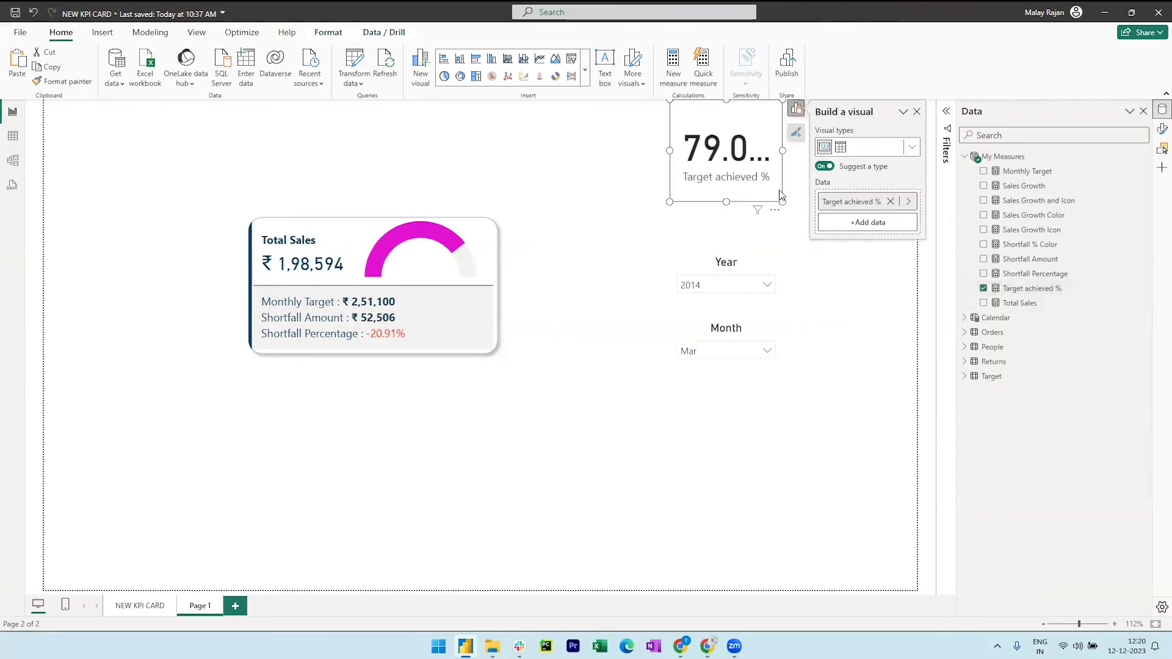
{"action": "left_click", "coordinate": [1160, 130]}
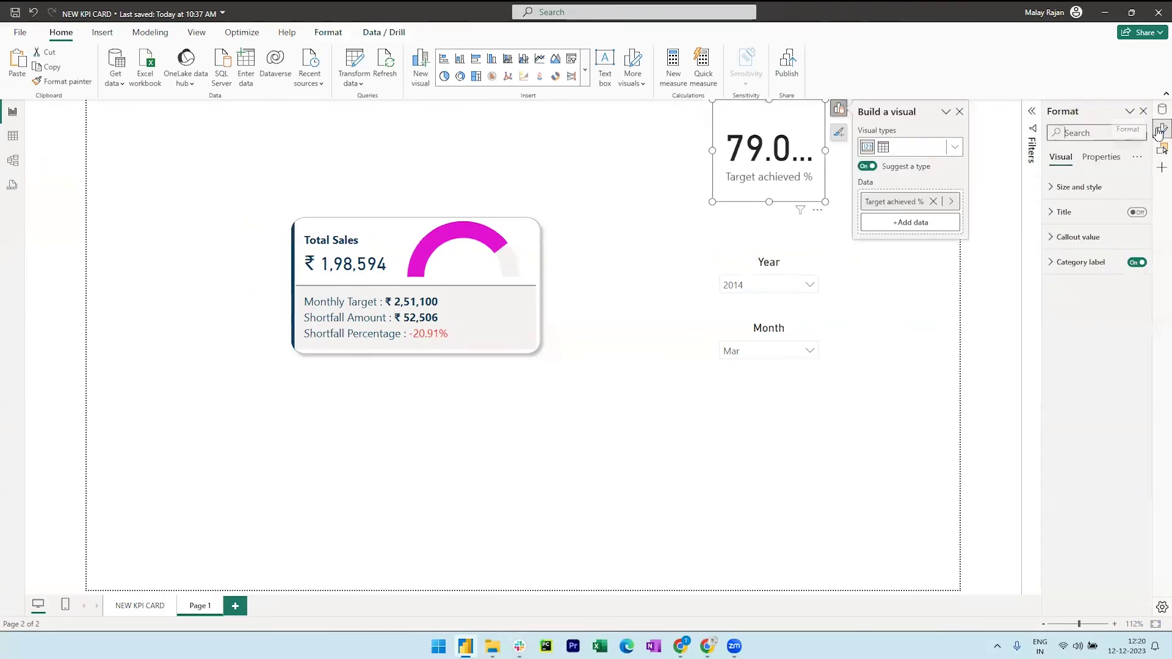
{"action": "left_click", "coordinate": [1092, 187]}
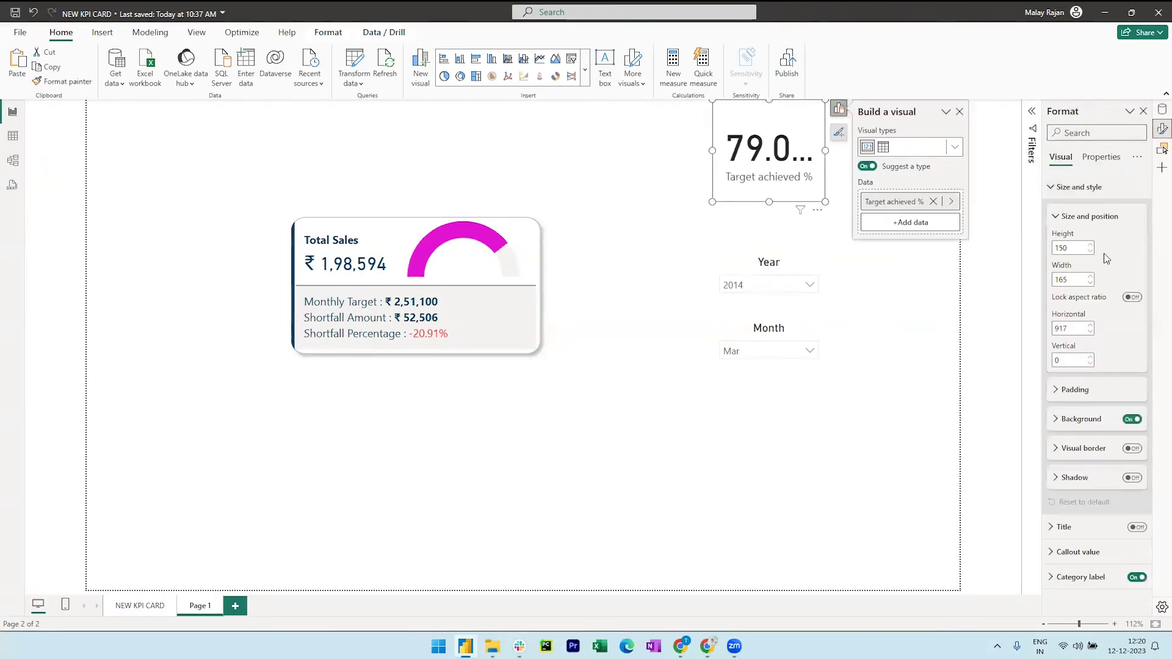
{"action": "left_click", "coordinate": [1132, 420]}
{"action": "left_click", "coordinate": [1051, 189]}
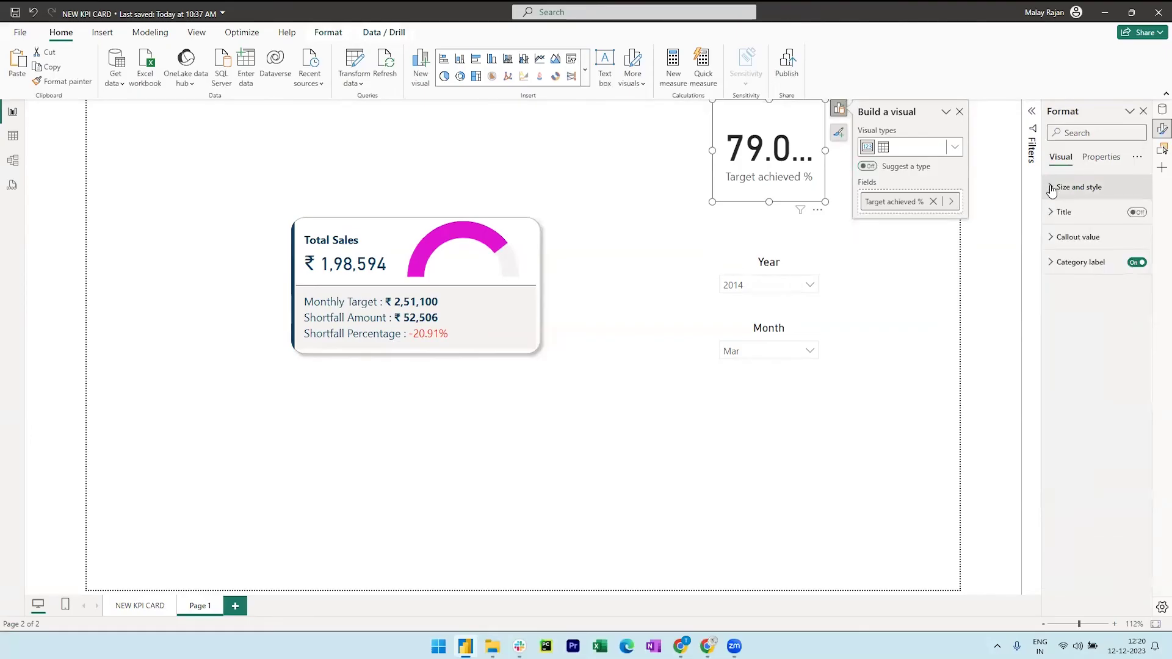
Make the 79.09% value size 15 and magenta, hide its caption, and place it inside the gauge.
{"action": "left_click", "coordinate": [1087, 238]}
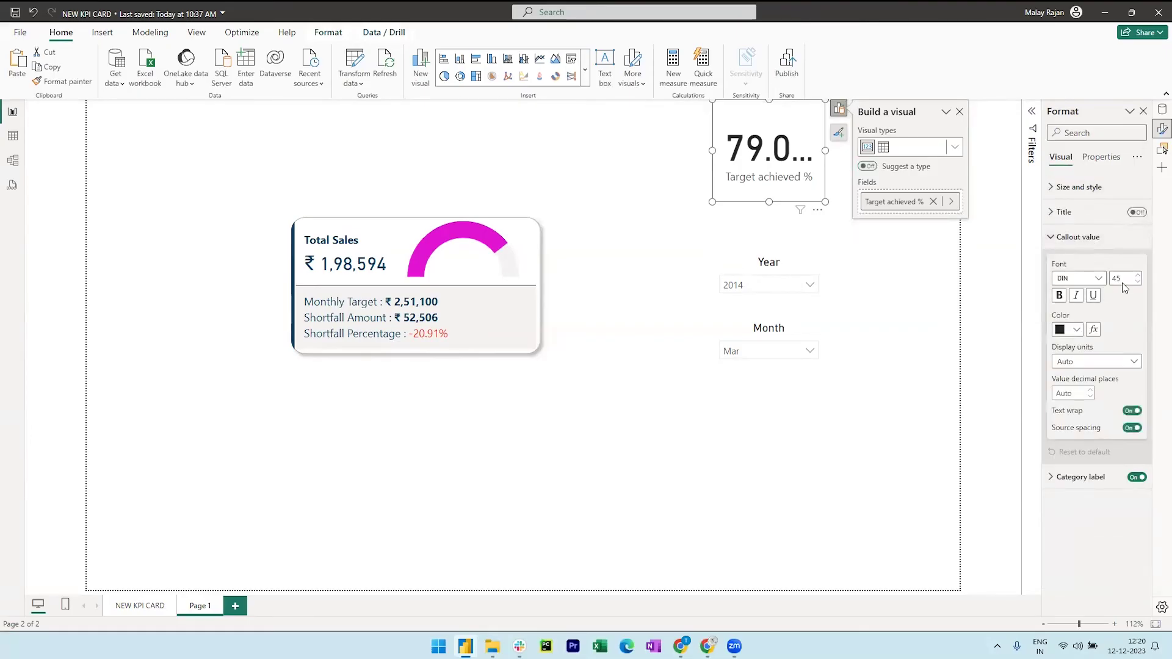
{"action": "type", "text": "15"}
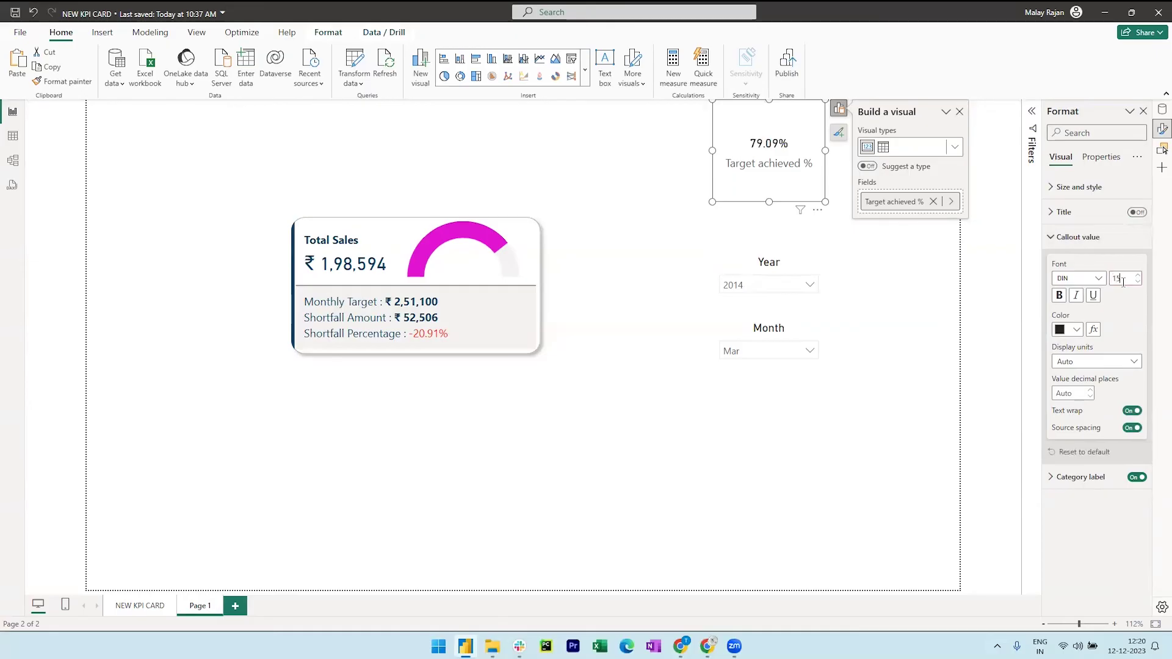
{"action": "left_click", "coordinate": [1076, 330]}
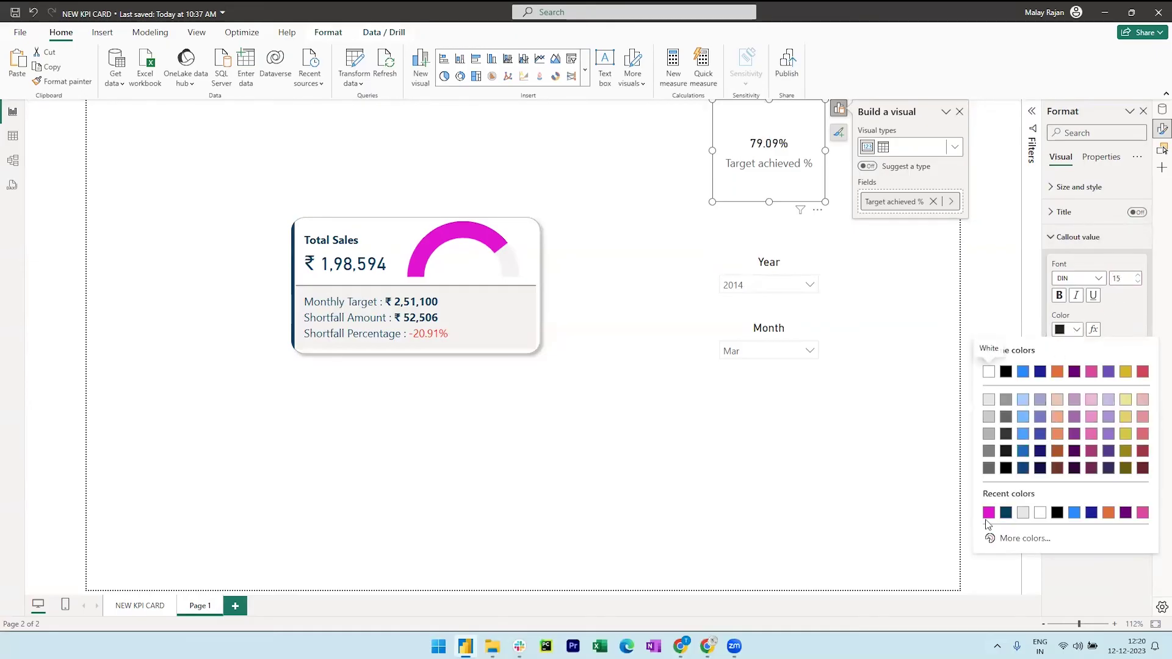
{"action": "left_click", "coordinate": [989, 513]}
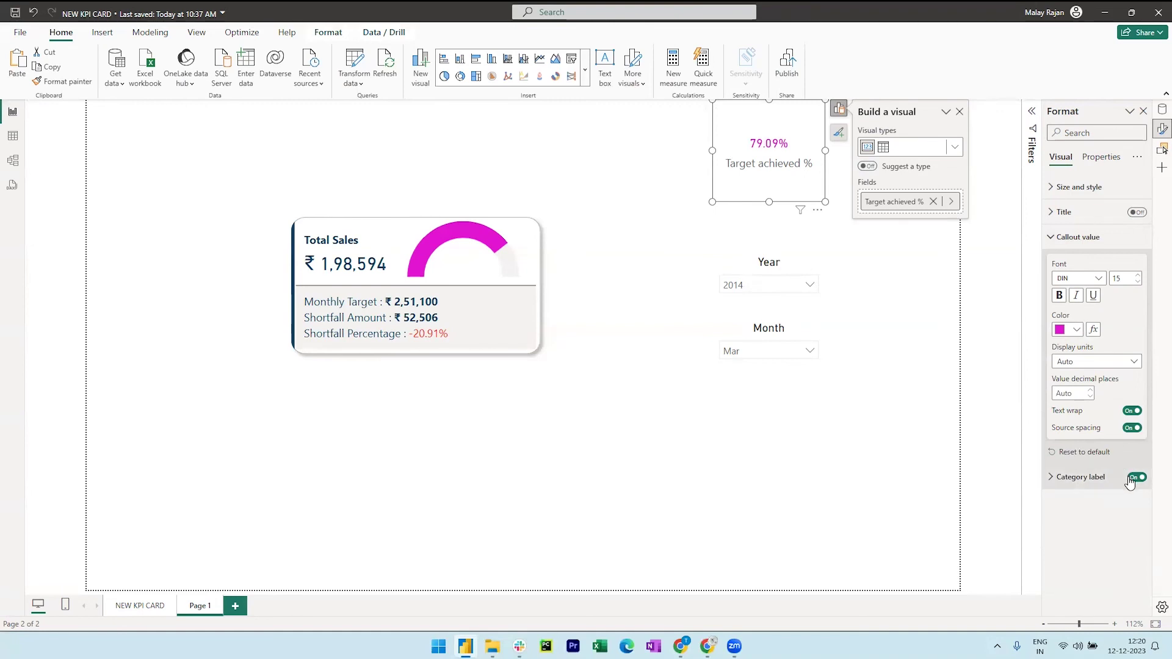
{"action": "left_click", "coordinate": [1135, 477]}
{"action": "left_click_drag", "start_coordinate": [714, 101], "coordinate": [485, 284]}
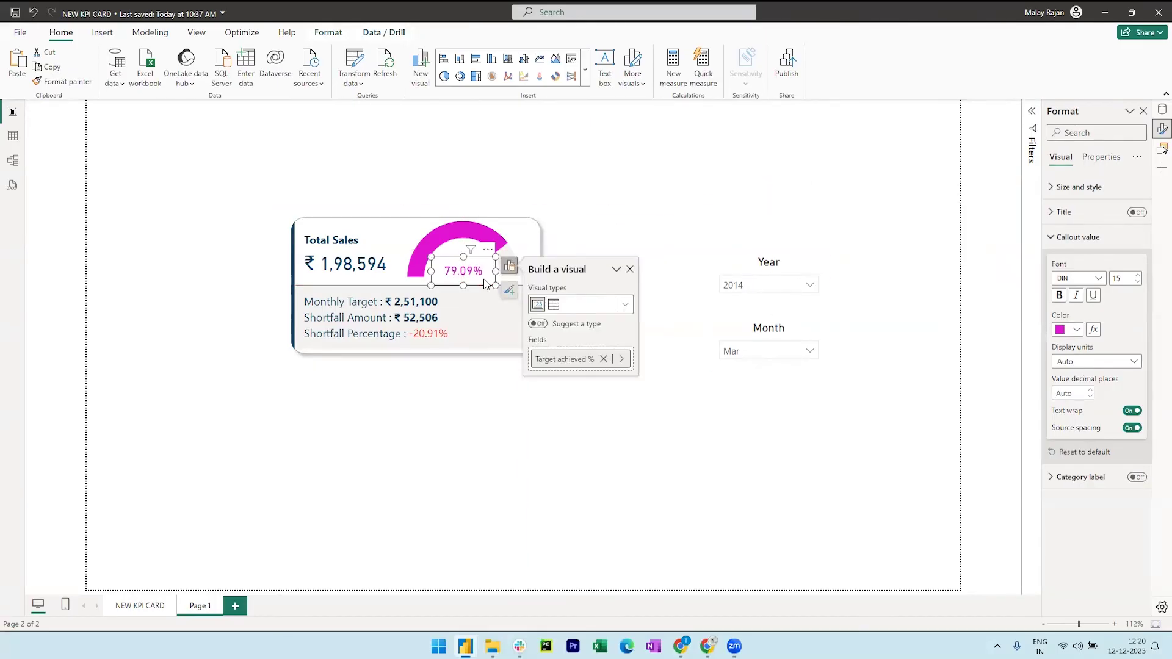
{"action": "left_click", "coordinate": [701, 307]}
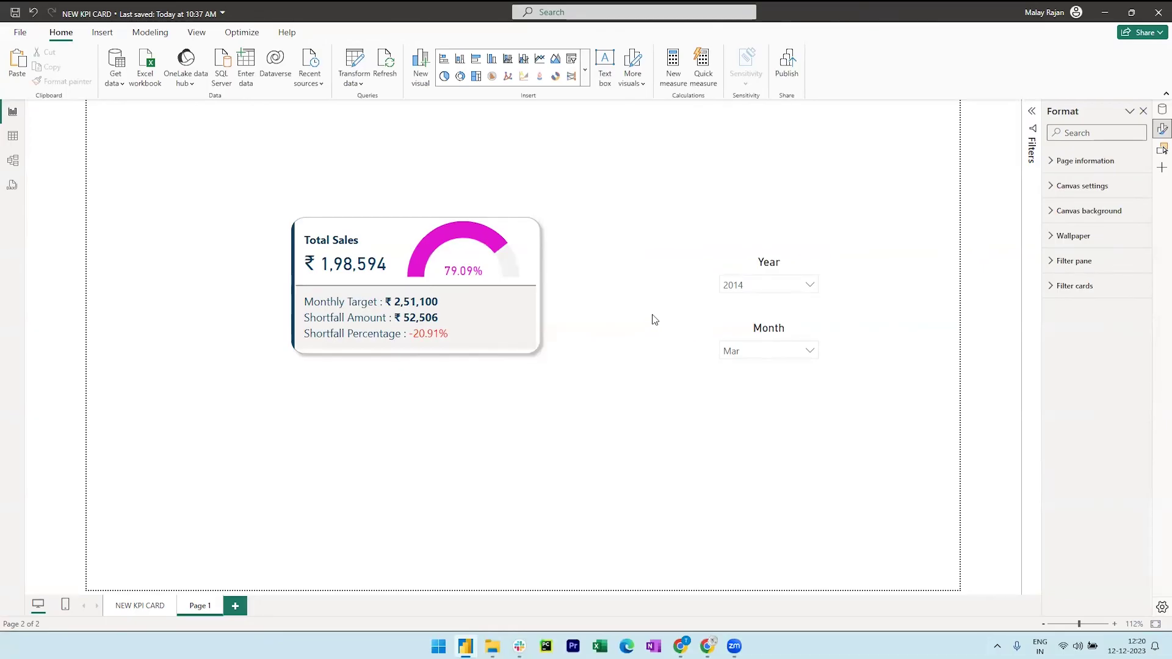
Add a card showing the Sales Growth and Icon measure and widen it to show ▲ 18.75%.
{"action": "left_click", "coordinate": [1163, 109]}
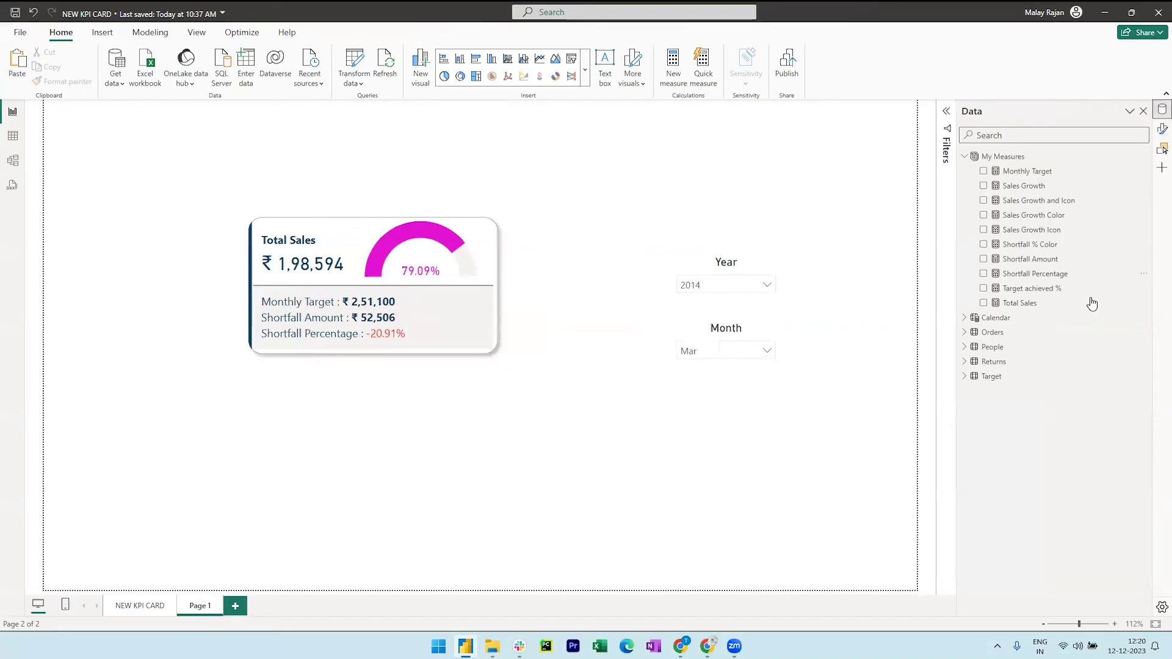
{"action": "left_click", "coordinate": [1041, 201]}
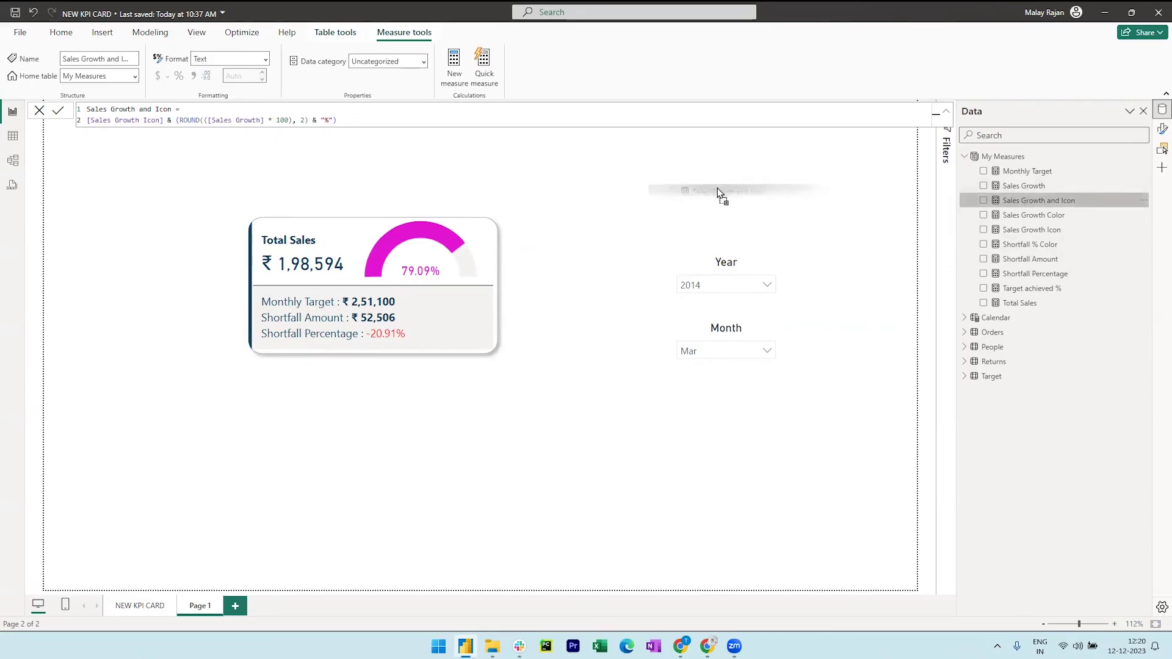
{"action": "left_click_drag", "start_coordinate": [712, 192], "coordinate": [711, 191]}
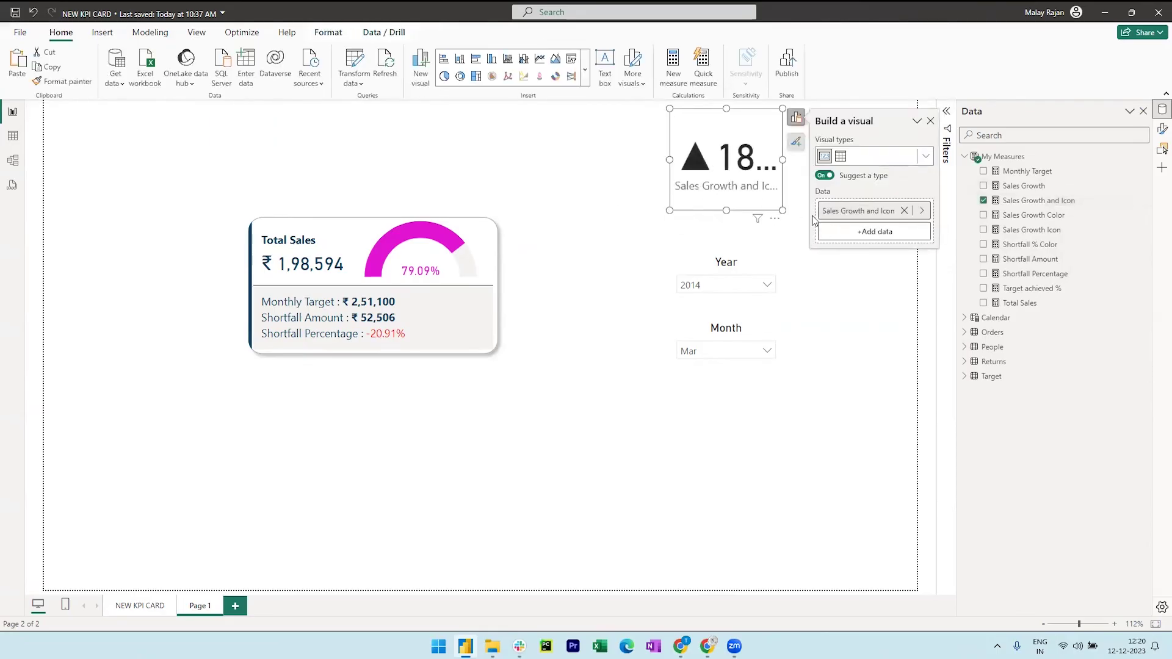
{"action": "left_click_drag", "start_coordinate": [783, 209], "coordinate": [857, 231]}
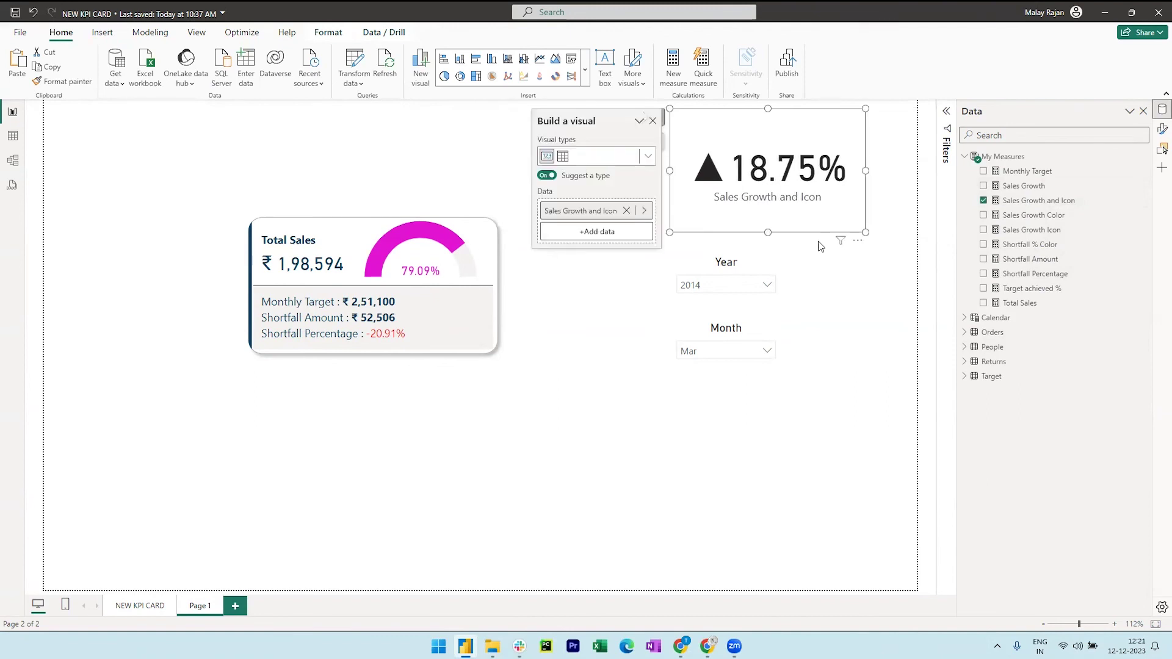
Set the growth card's callout value font size to 9.
{"action": "left_click", "coordinate": [1162, 128]}
{"action": "left_click", "coordinate": [1064, 185]}
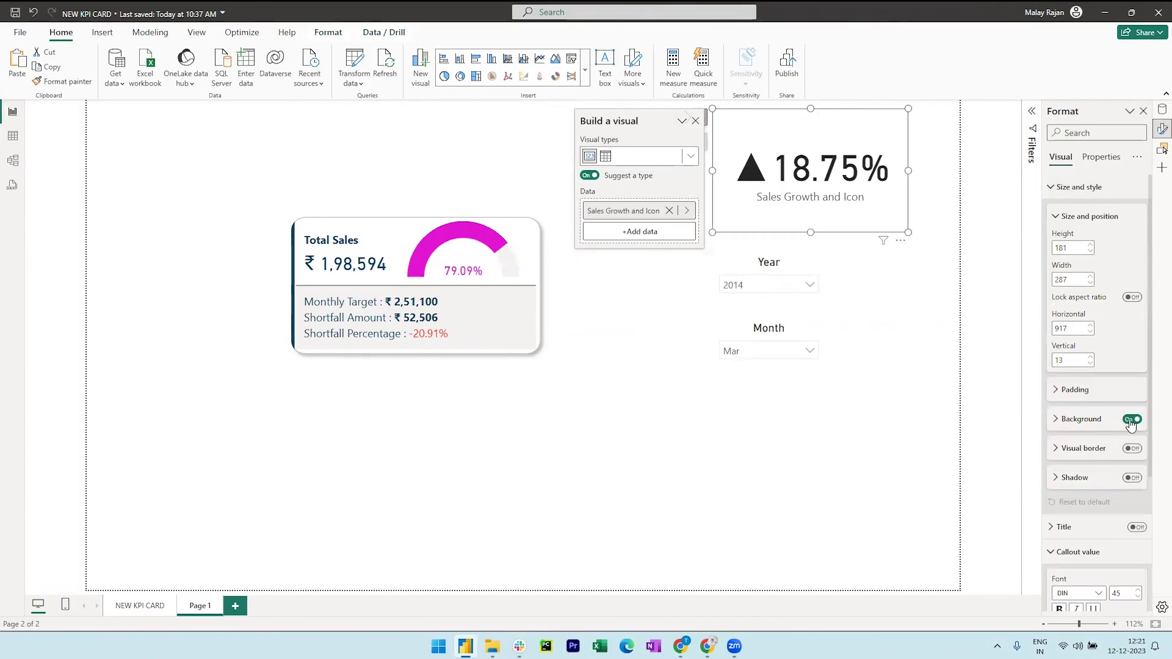
{"action": "left_click", "coordinate": [1054, 187]}
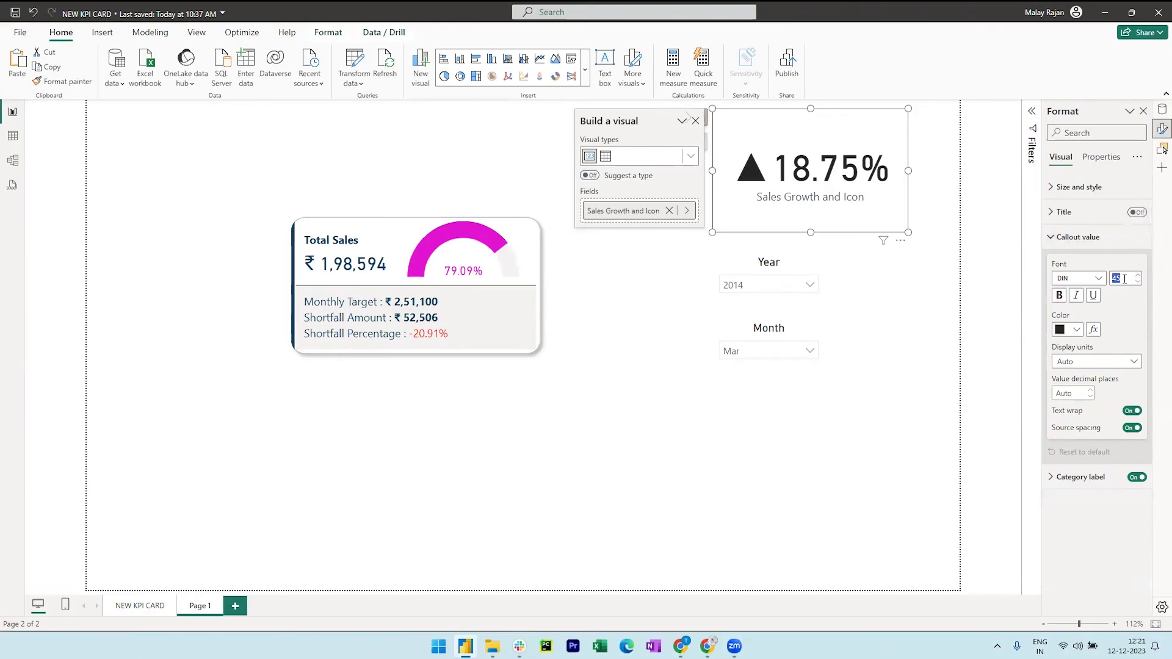
{"action": "type", "text": "9"}
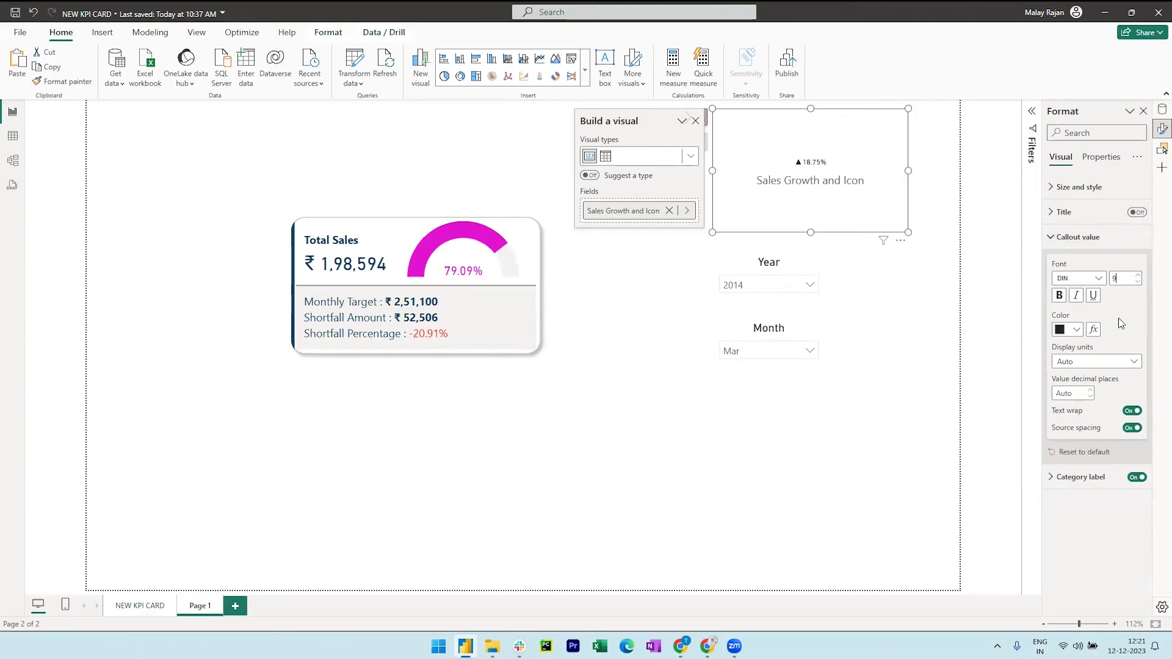
{"action": "left_click", "coordinate": [1058, 243]}
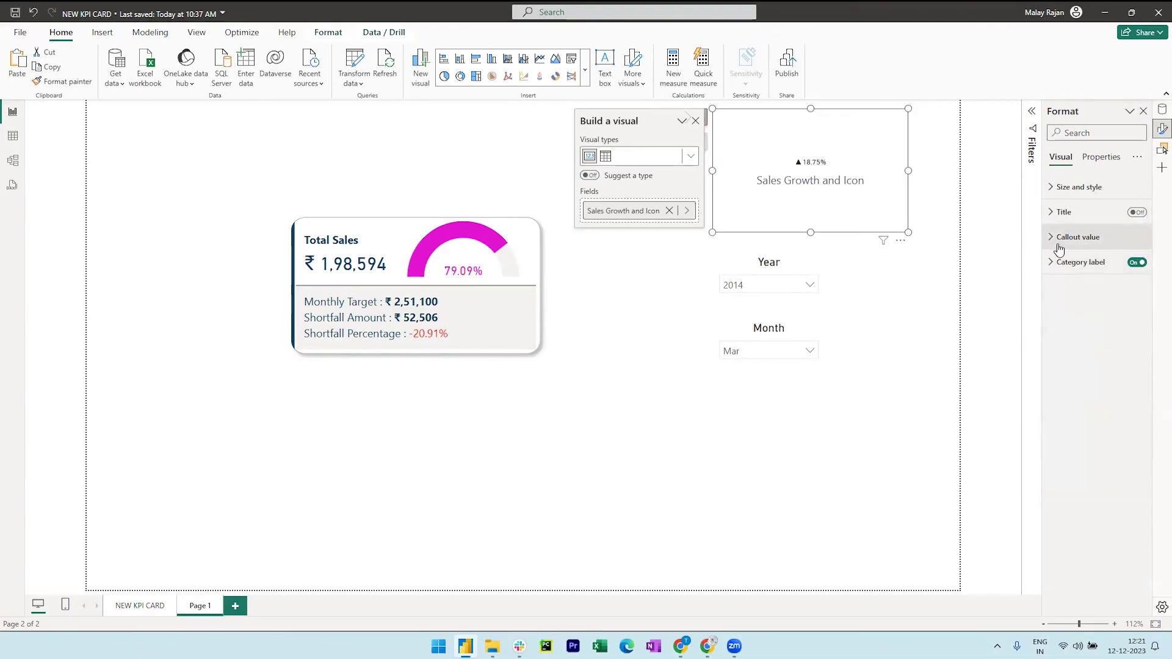
{"action": "left_click", "coordinate": [1059, 244]}
Colour the growth value by the Sales Growth Color field, hide its caption, and place it beside Total Sales.
{"action": "left_click", "coordinate": [1092, 330]}
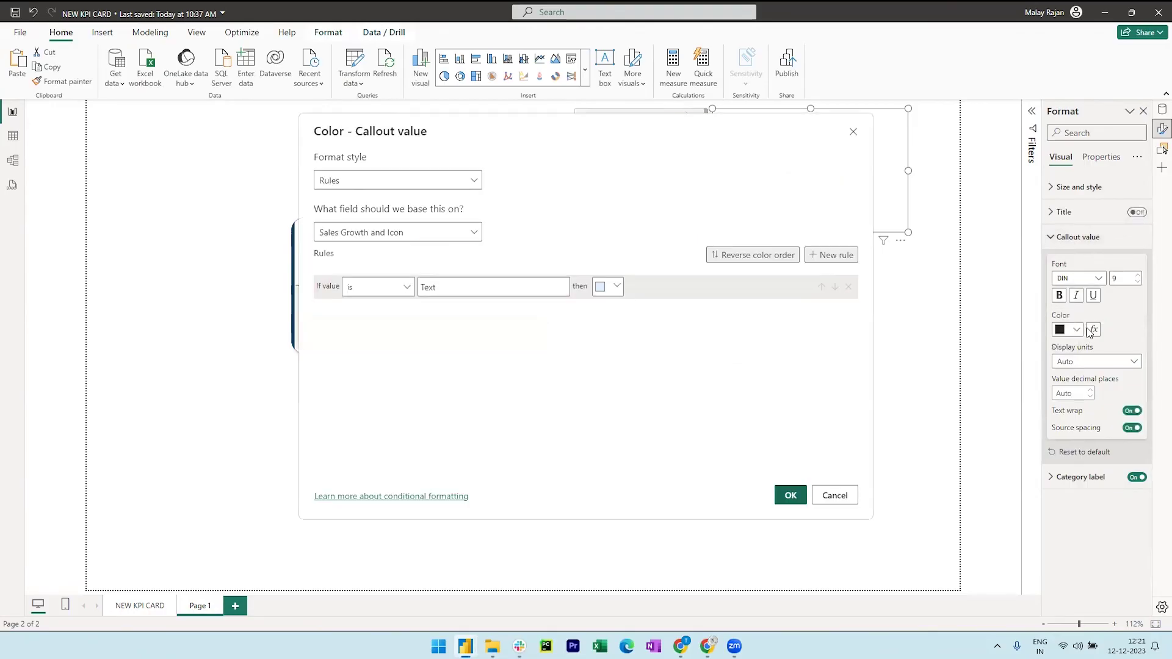
{"action": "left_click", "coordinate": [429, 183]}
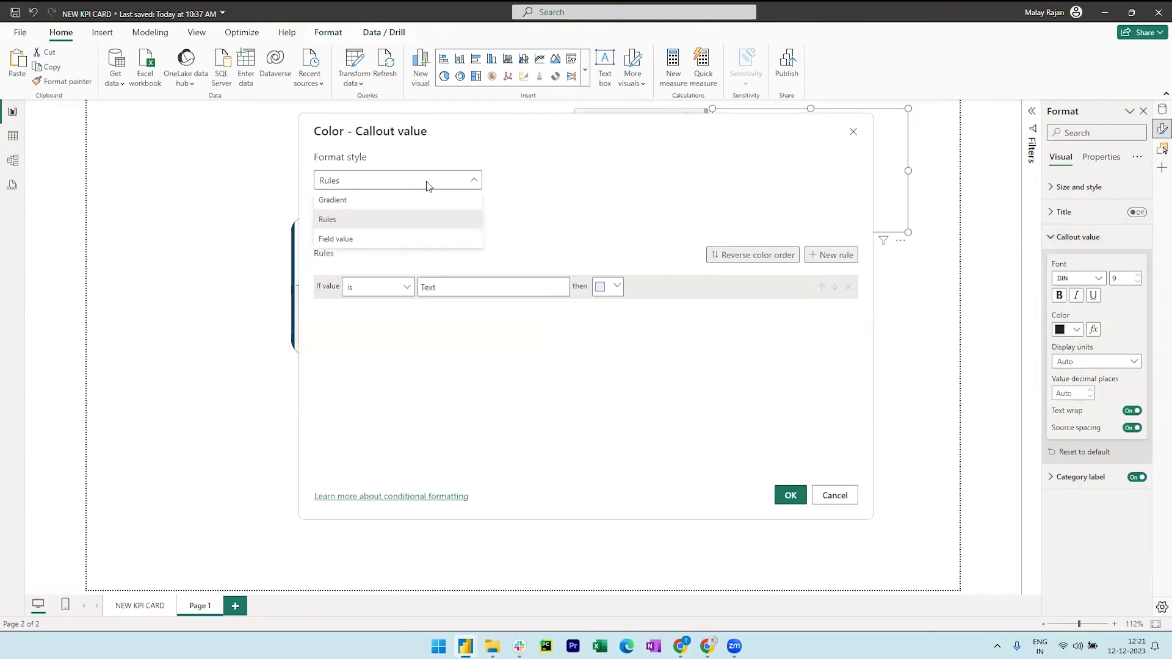
{"action": "left_click", "coordinate": [391, 239]}
{"action": "left_click", "coordinate": [470, 235]}
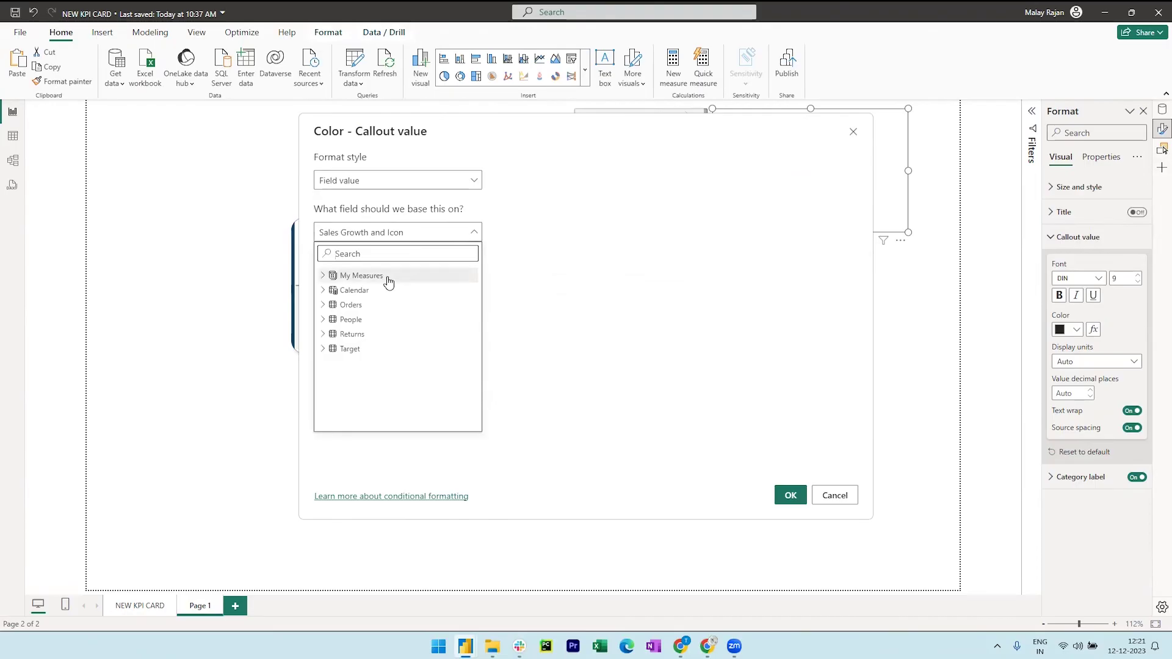
{"action": "left_click", "coordinate": [325, 275]}
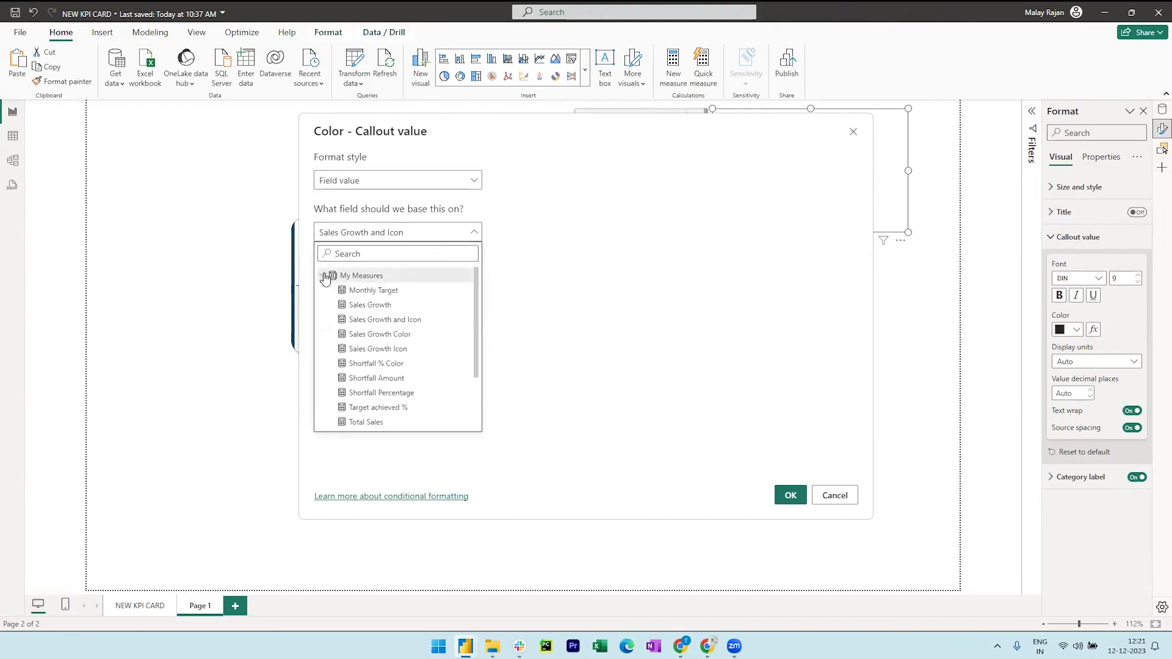
{"action": "left_click", "coordinate": [383, 334]}
{"action": "left_click", "coordinate": [794, 493]}
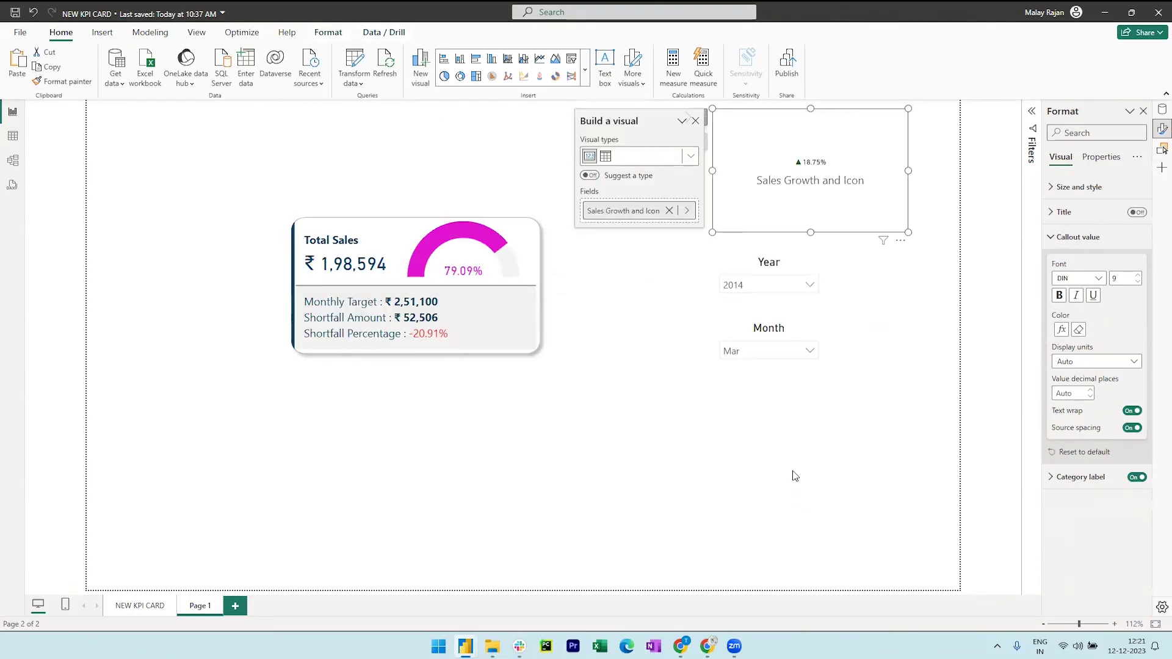
{"action": "left_click", "coordinate": [1134, 478]}
{"action": "left_click_drag", "start_coordinate": [713, 108], "coordinate": [389, 253]}
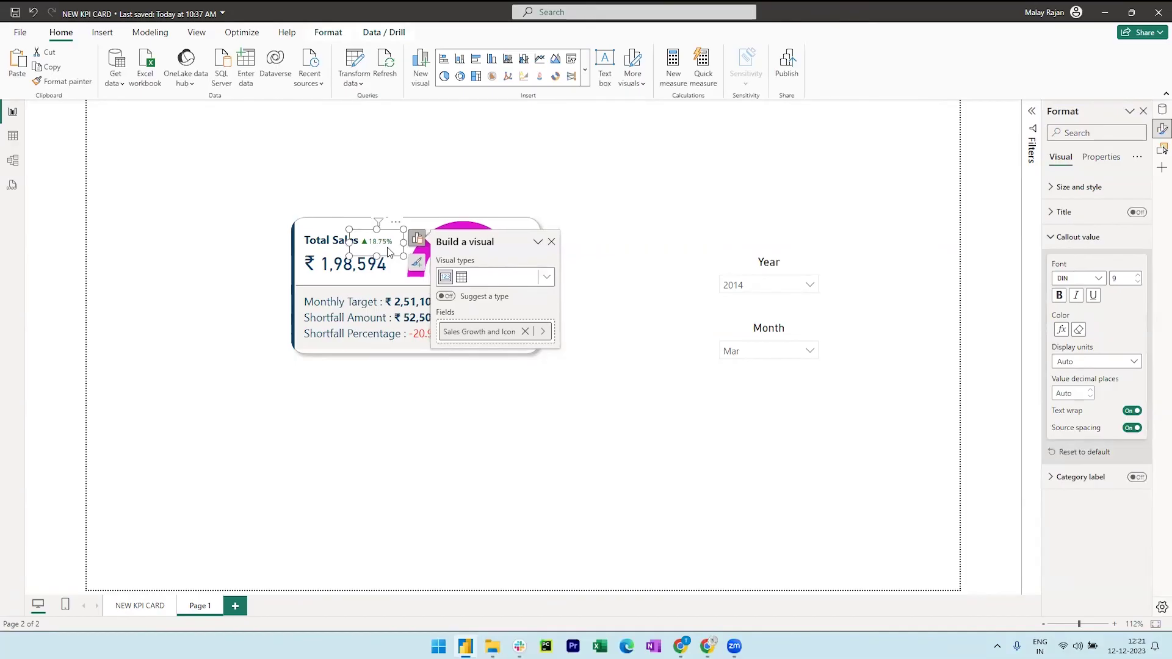
Check the card with the Month slicer on Apr, set it back to Mar, and save the report.
{"action": "left_click", "coordinate": [674, 204]}
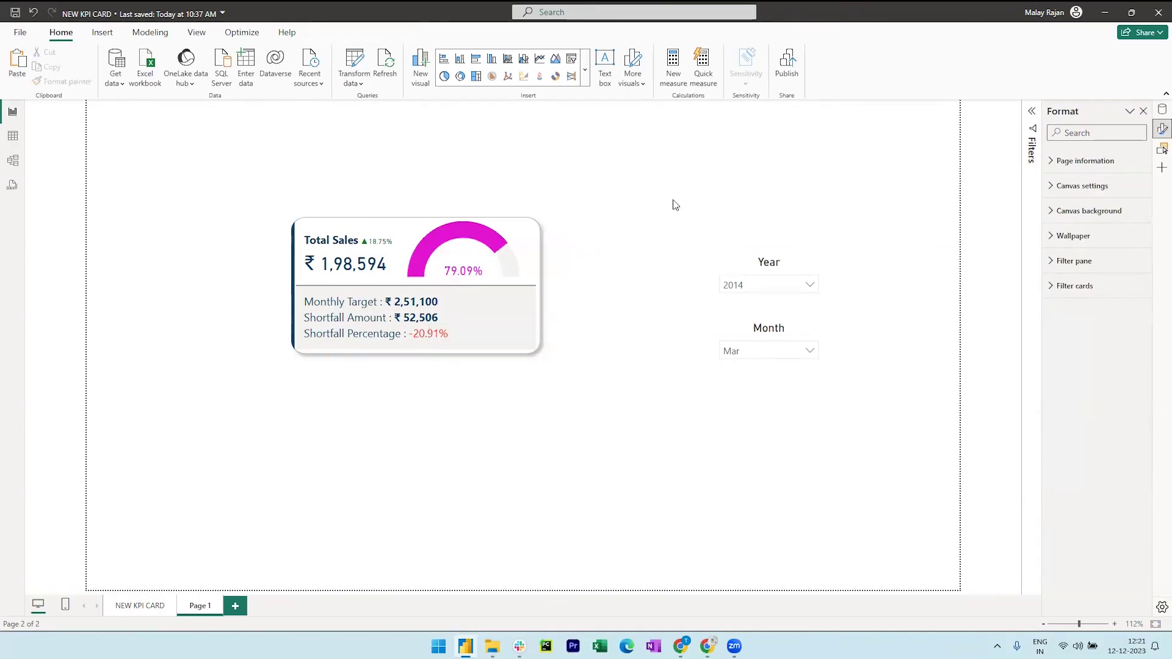
{"action": "left_click", "coordinate": [810, 351]}
{"action": "left_click", "coordinate": [751, 271]}
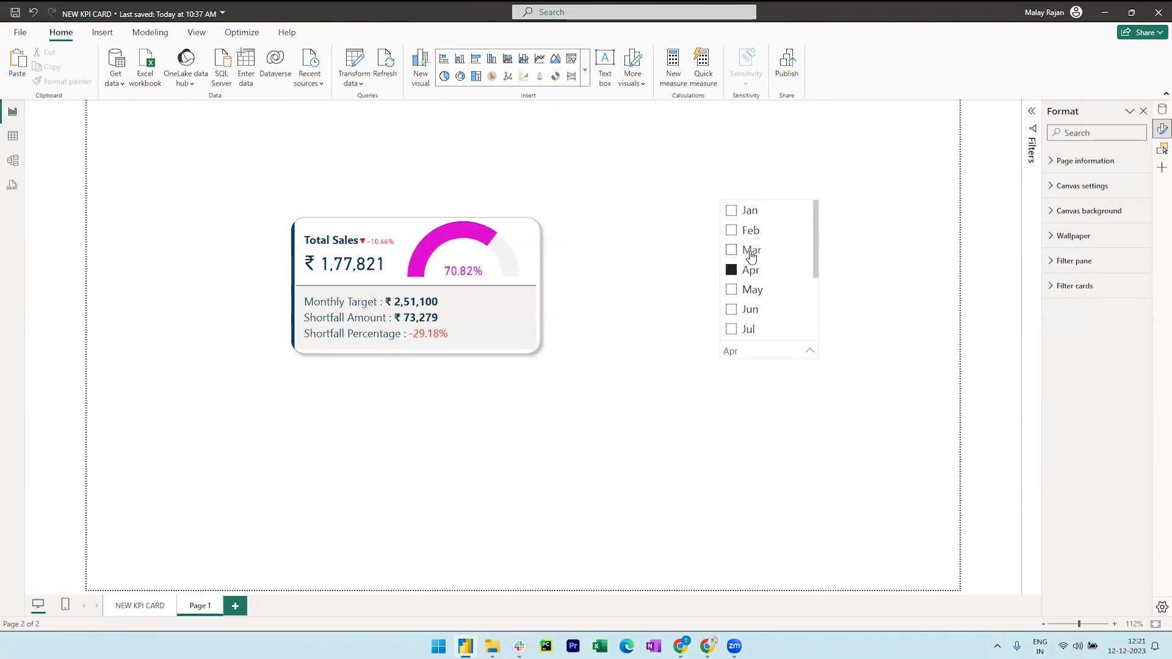
{"action": "left_click", "coordinate": [751, 255]}
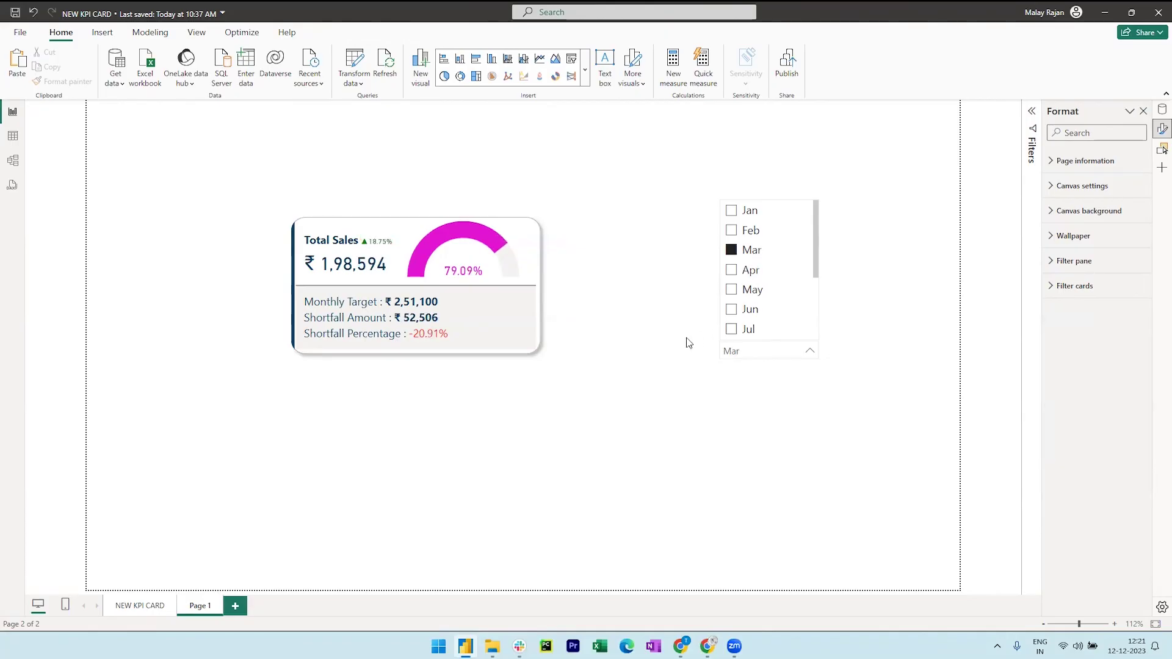
{"action": "left_click", "coordinate": [626, 347]}
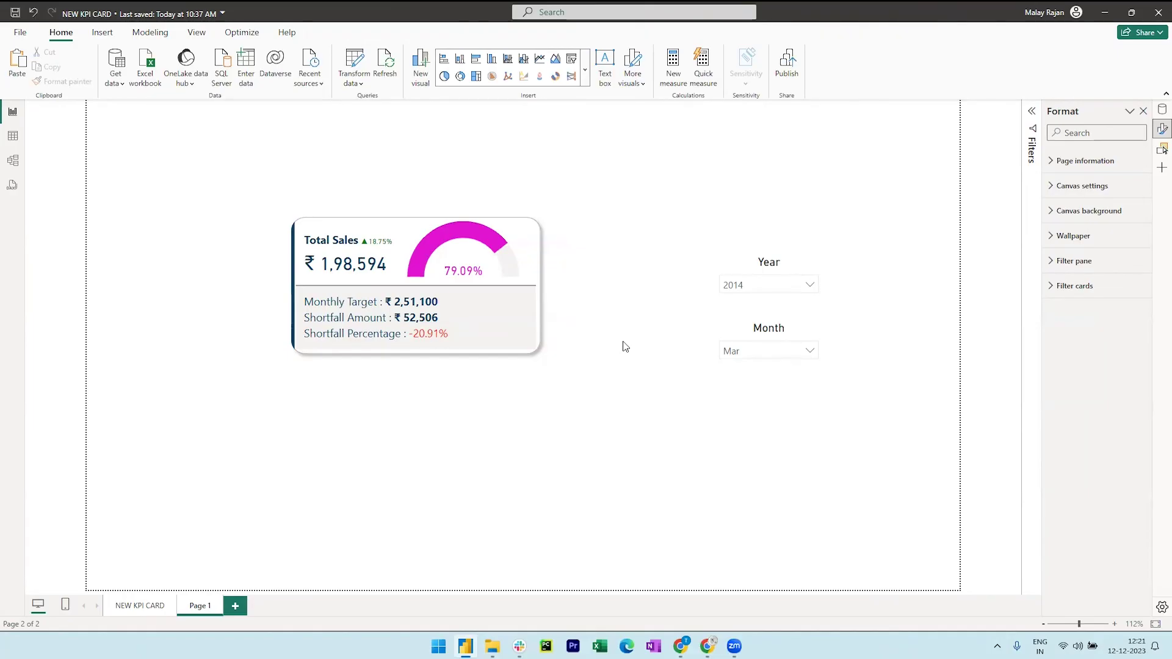
{"action": "key", "text": "ctrl+s"}
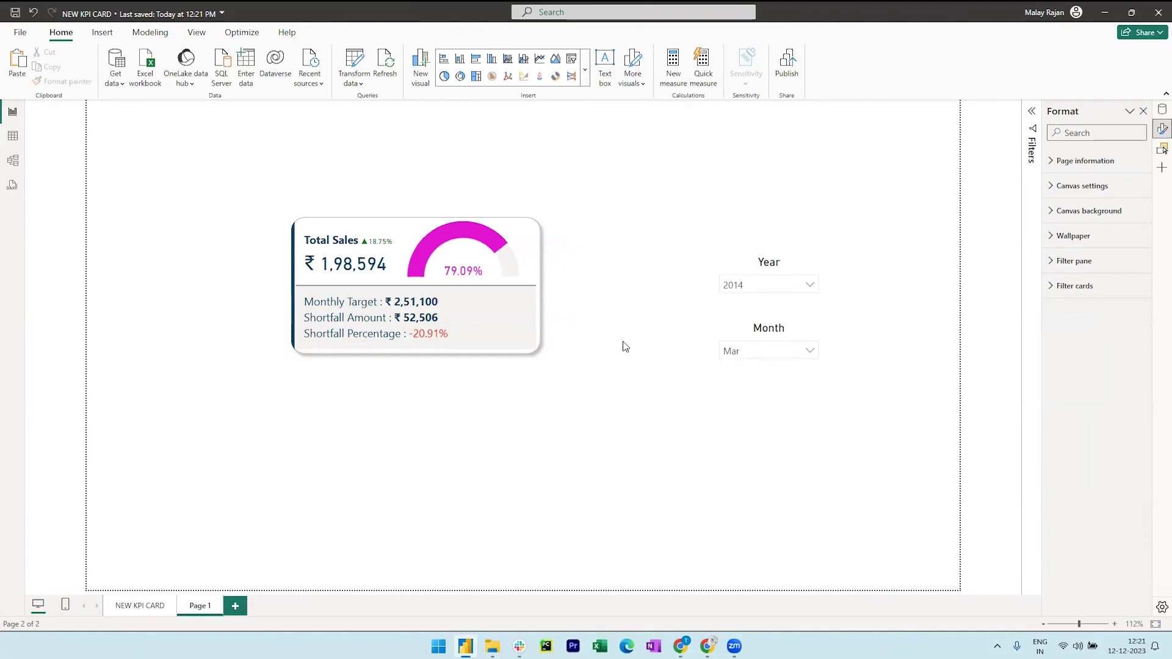